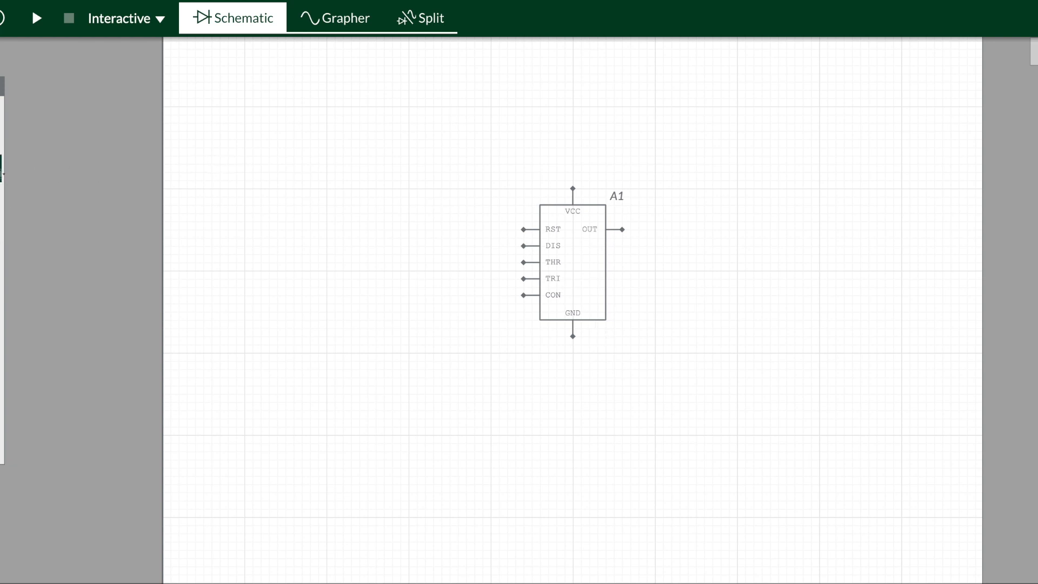
Step: Place a DC Voltage (VCC) source to the left of timer chip A1 on the schematic
click(3, 172)
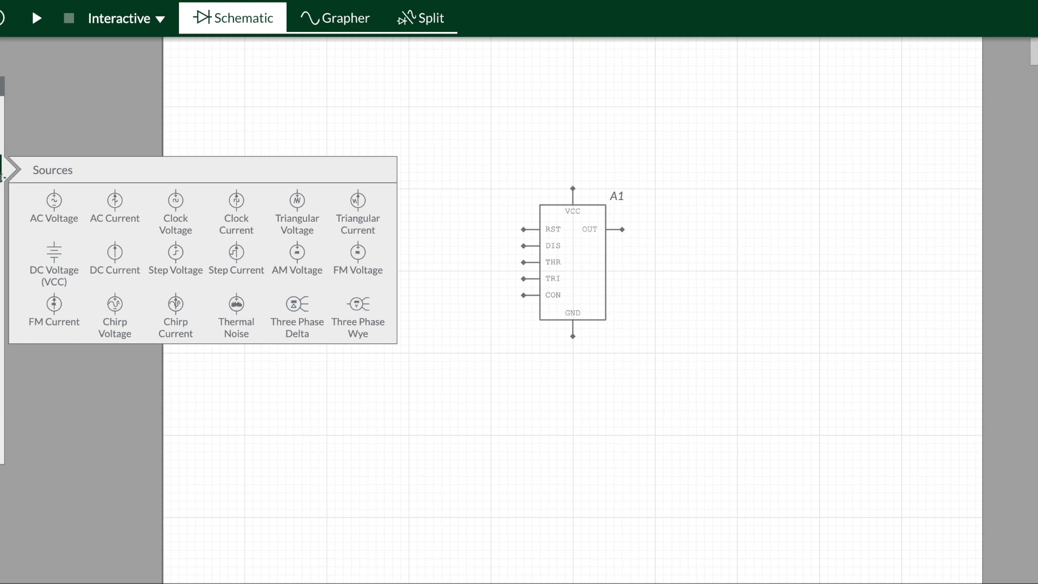
click(59, 261)
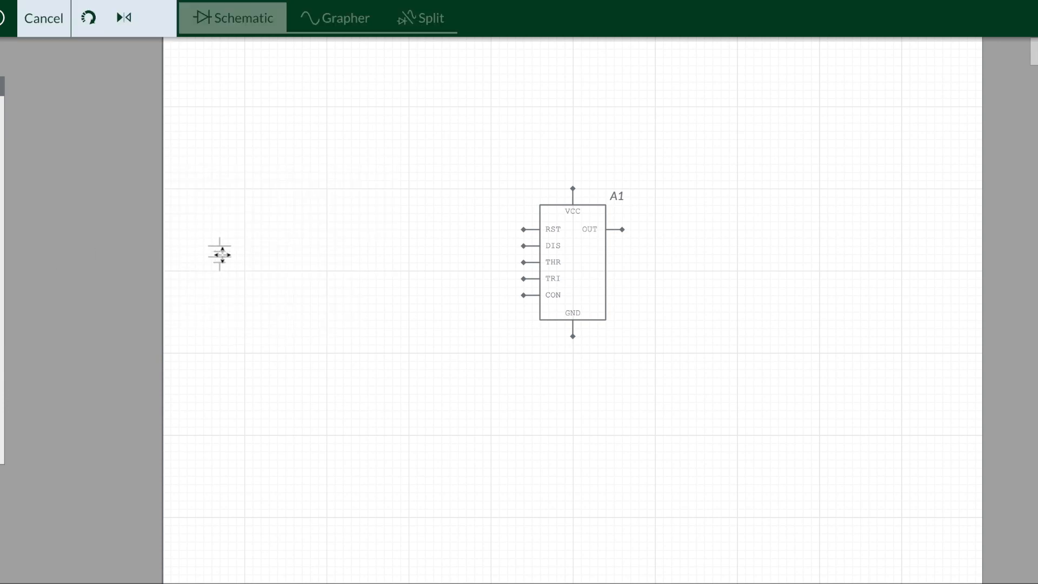
click(243, 254)
click(334, 147)
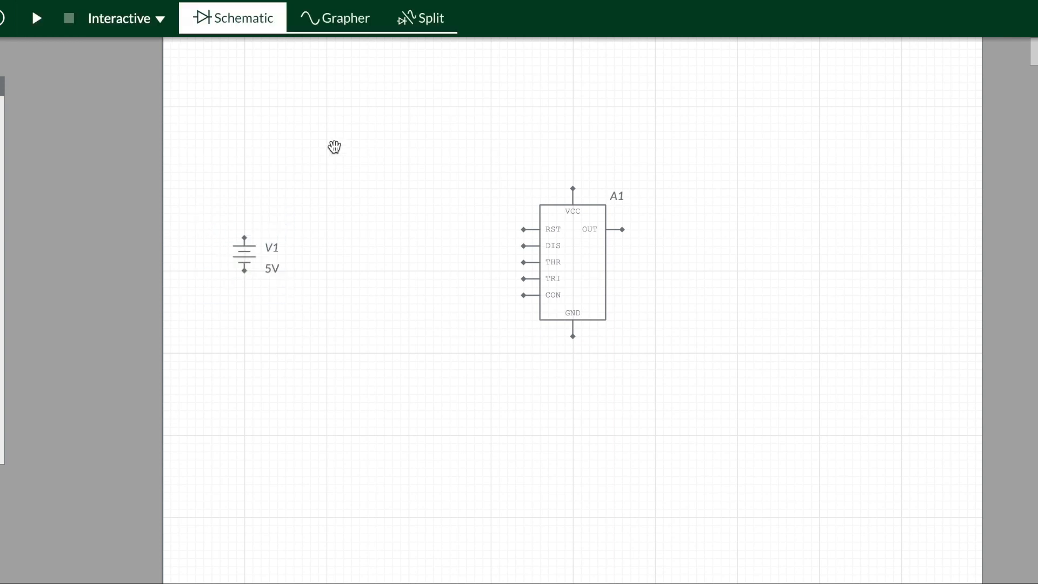
Step: Wire the voltage source's positive terminal to the timer's VCC pin and its negative terminal to the GND pin
click(244, 238)
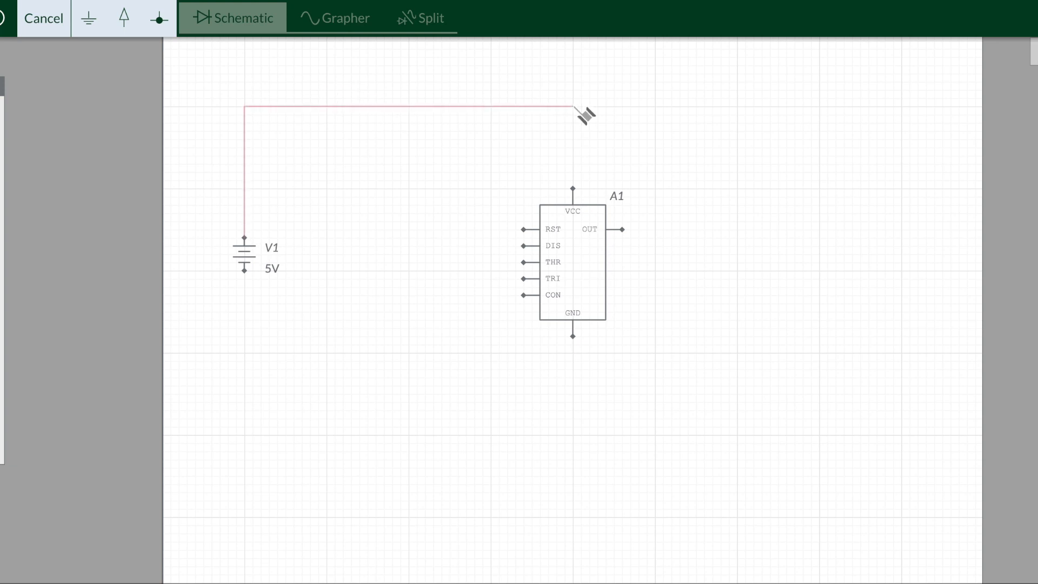
click(573, 188)
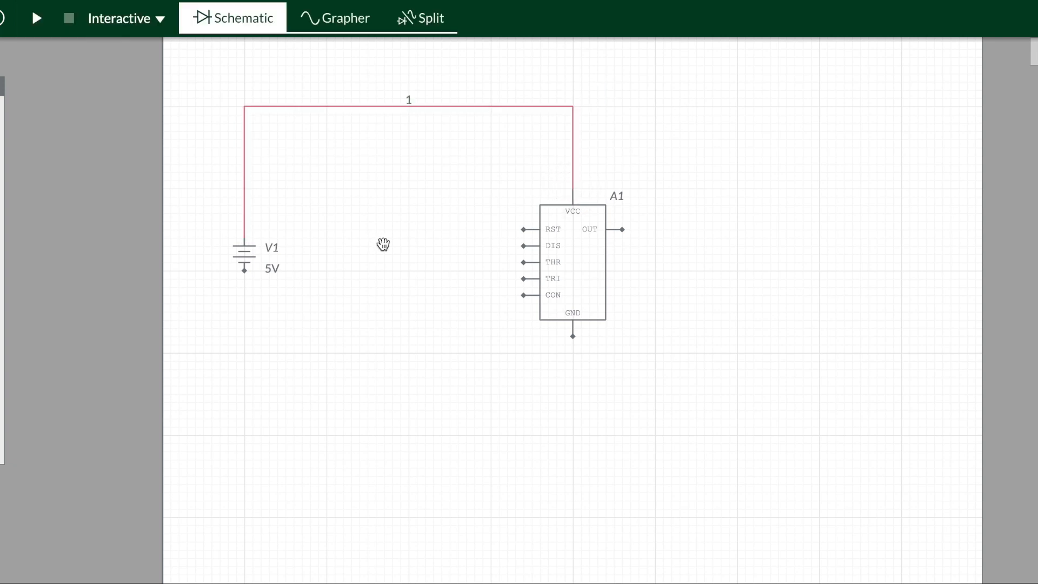
click(245, 270)
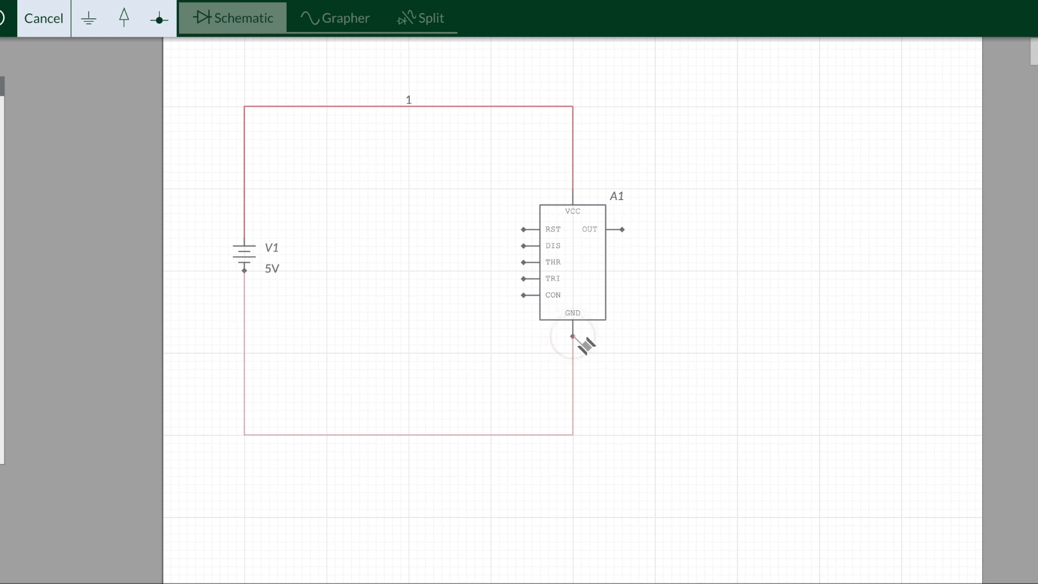
click(572, 339)
click(665, 331)
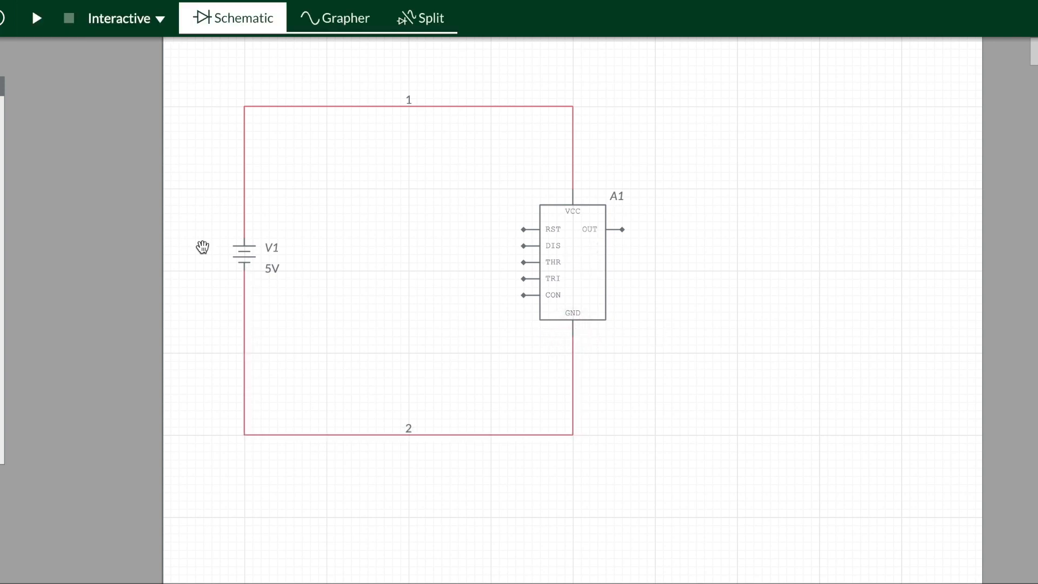
Step: Attach a Ground connector to the corner of the lower wire directly below the timer's GND pin
click(2, 141)
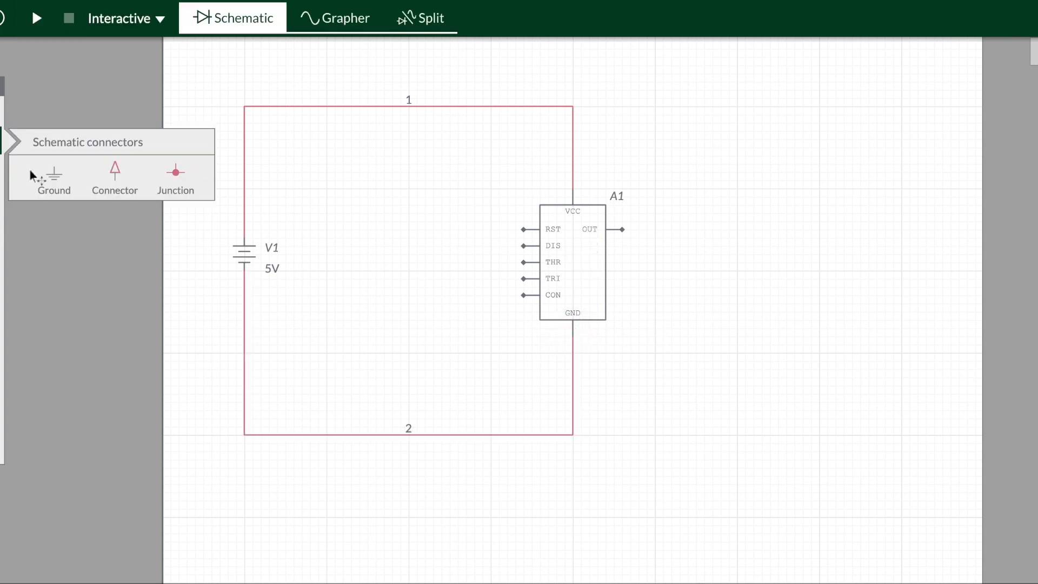
click(43, 184)
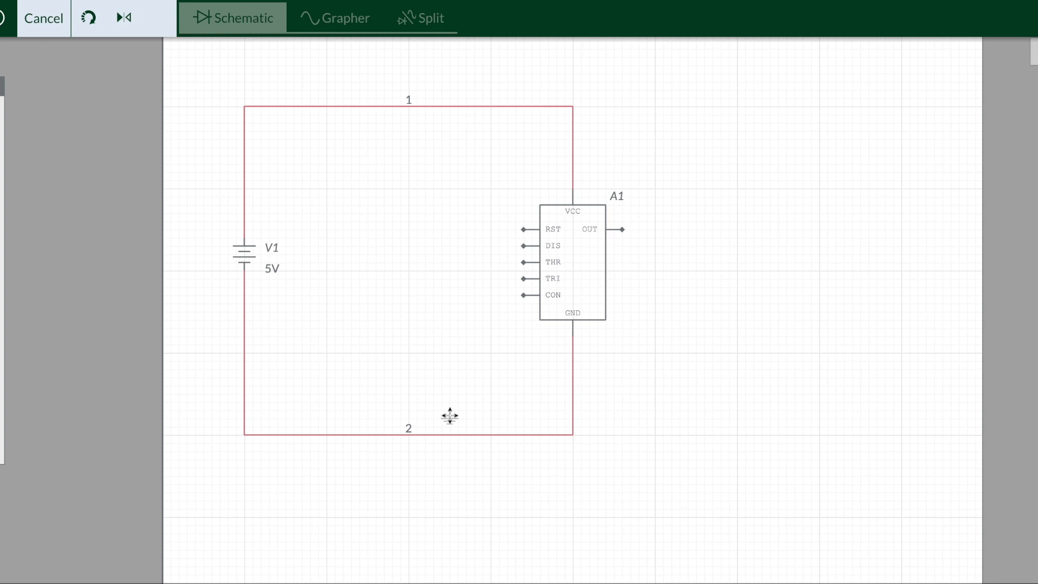
click(572, 441)
click(708, 397)
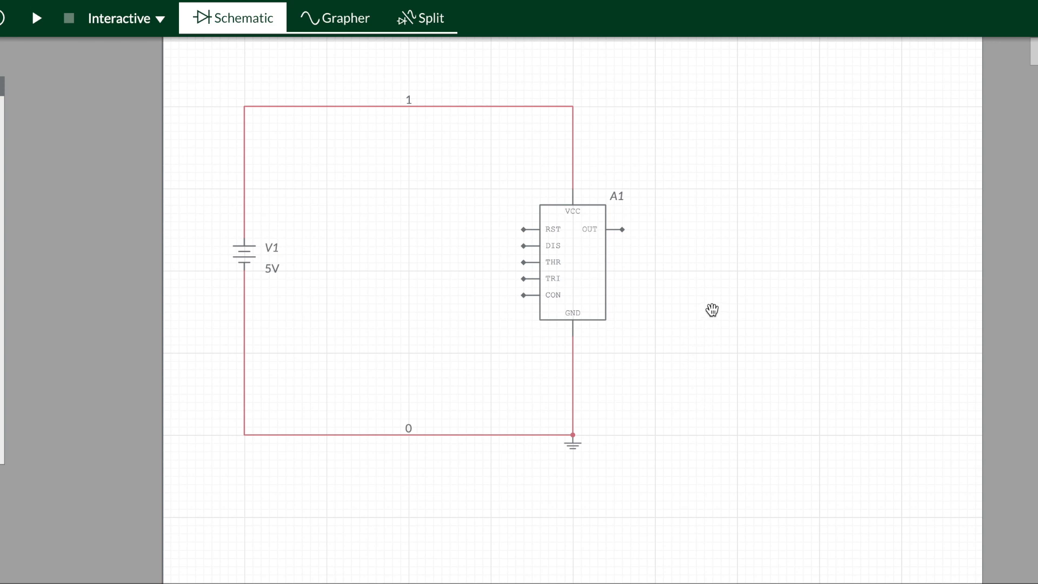
Step: Add a resistor to the right of the timer, rotated vertically and positioned slightly below the OUT pin's level
click(3, 202)
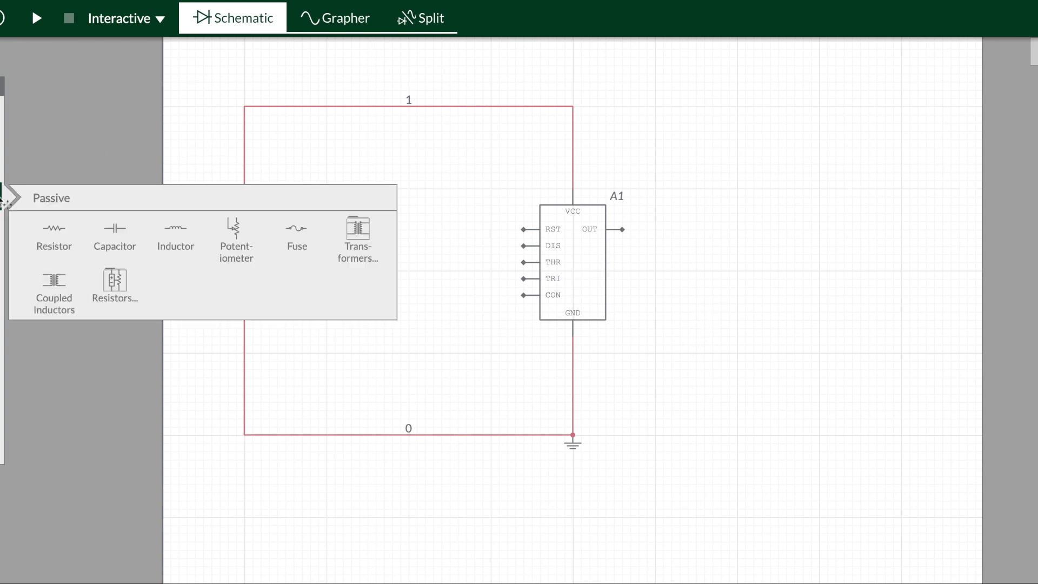
click(53, 231)
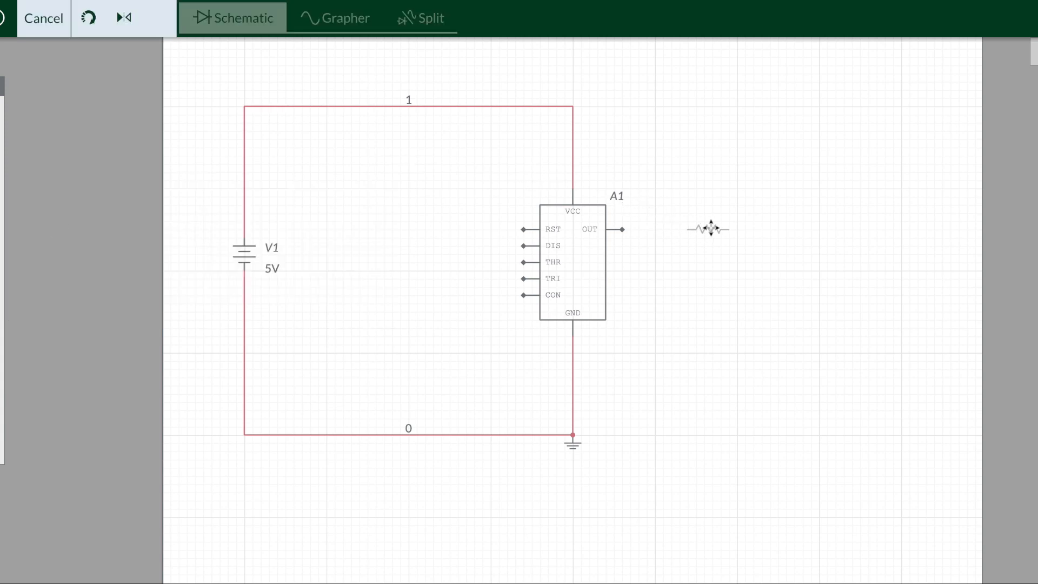
click(710, 227)
click(675, 252)
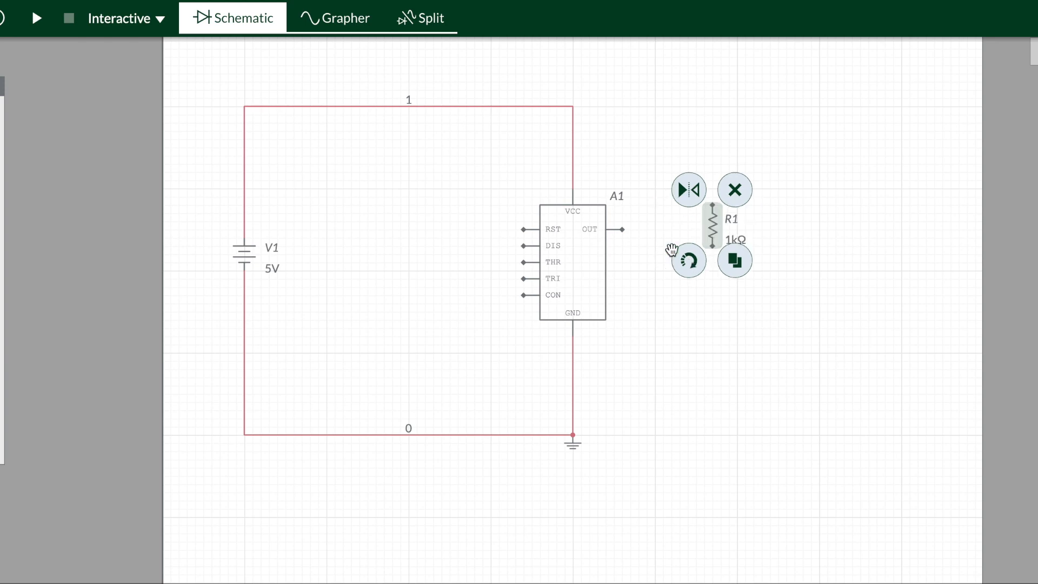
drag(714, 223, 721, 289)
click(767, 267)
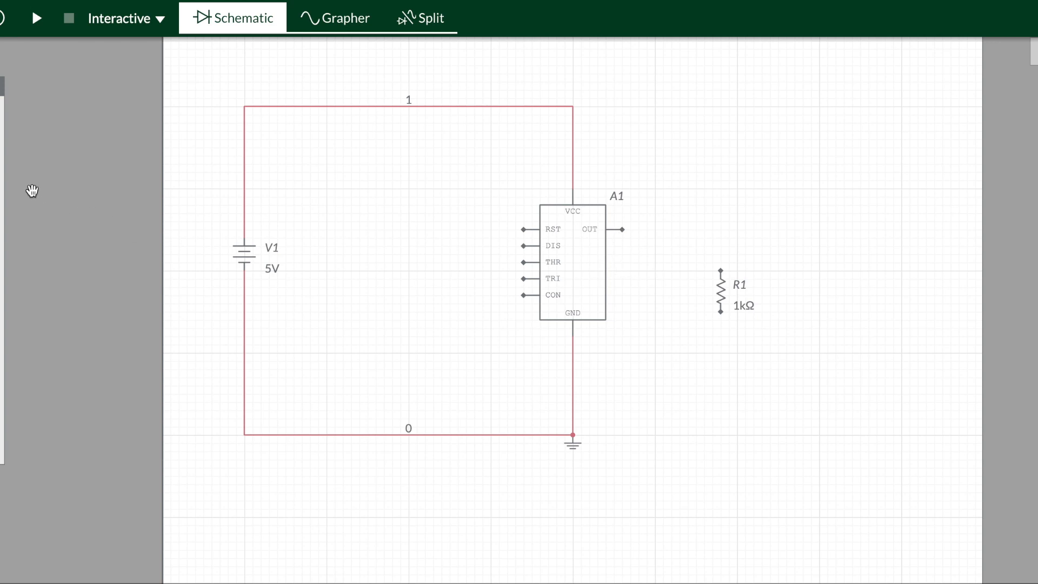
Step: Place an LED pointing downward directly below resistor R1
click(1, 253)
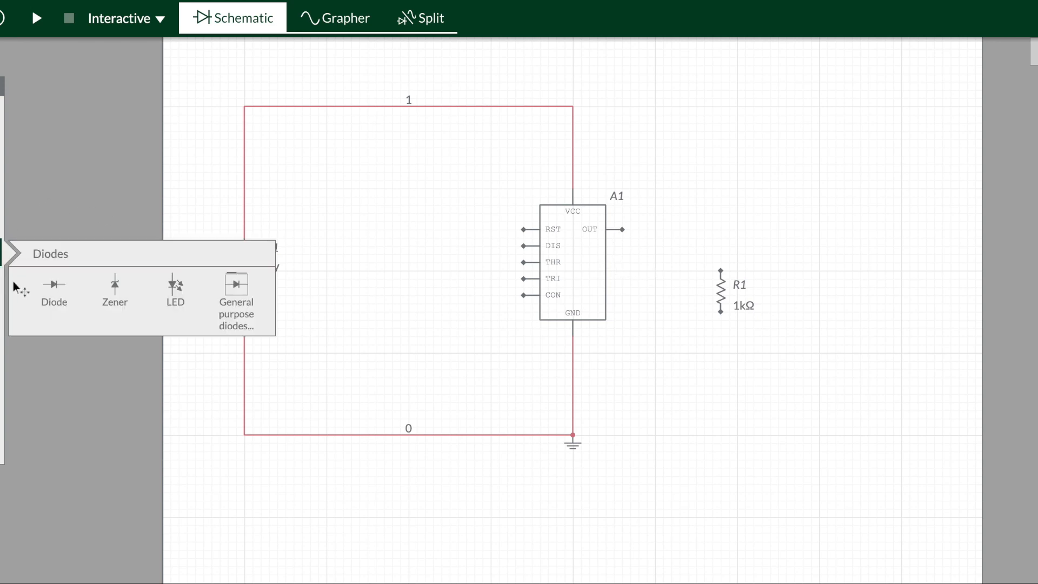
click(162, 286)
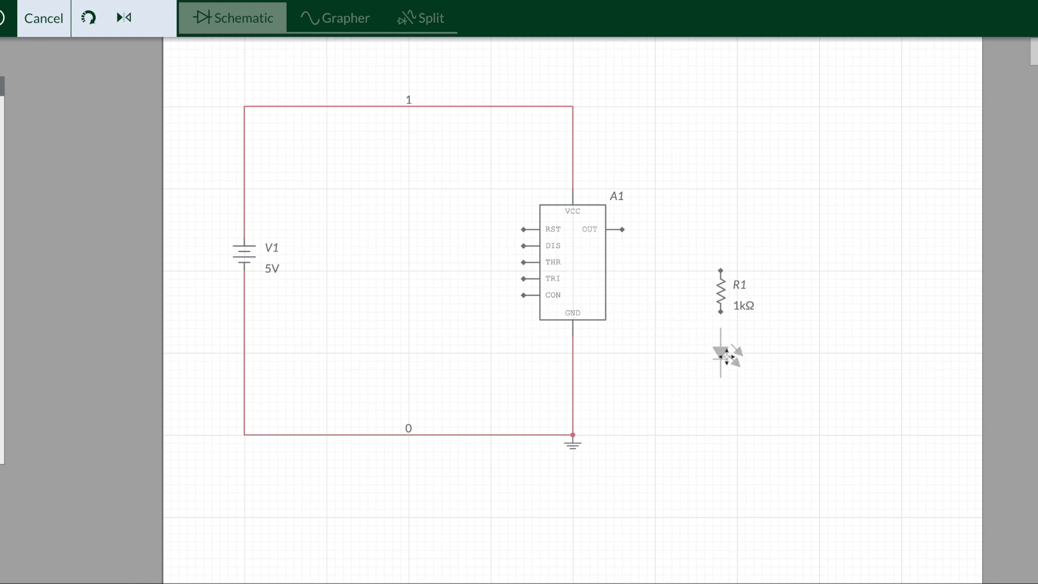
click(727, 356)
click(816, 359)
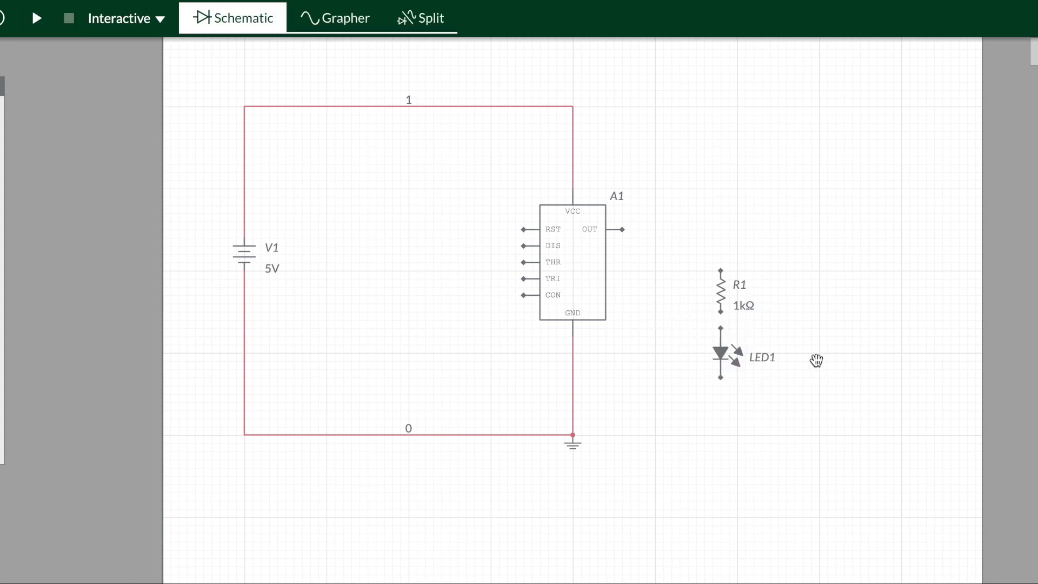
Step: Wire the timer's OUT pin to the upper end of resistor R1, and R1's lower end to the LED's anode
click(624, 230)
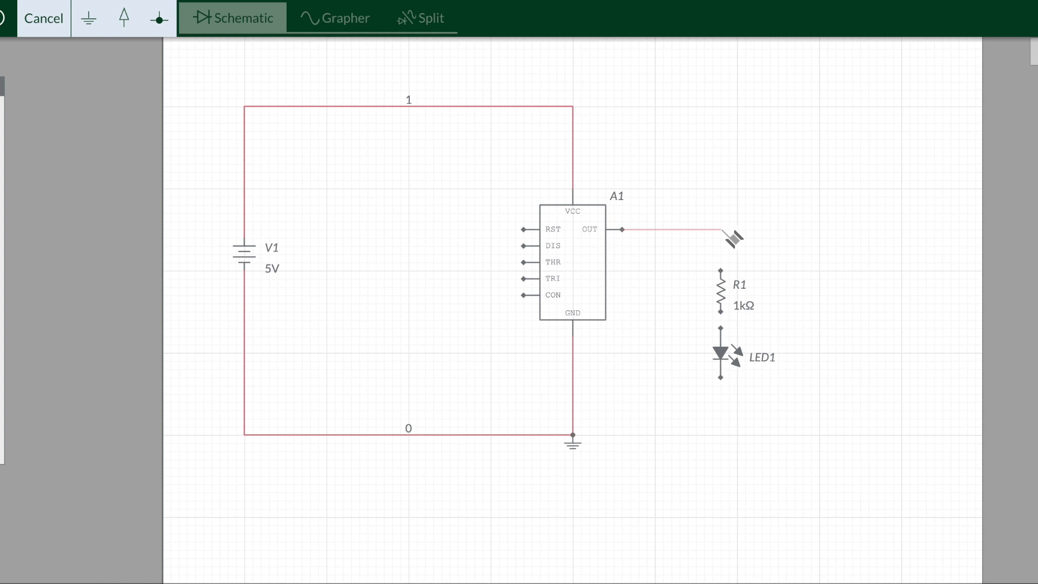
click(720, 271)
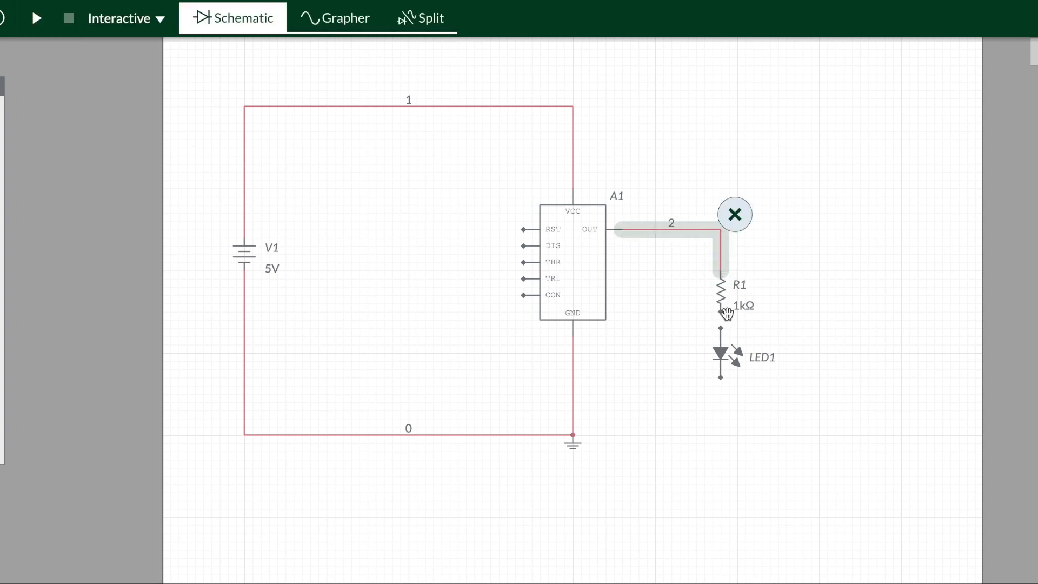
click(774, 312)
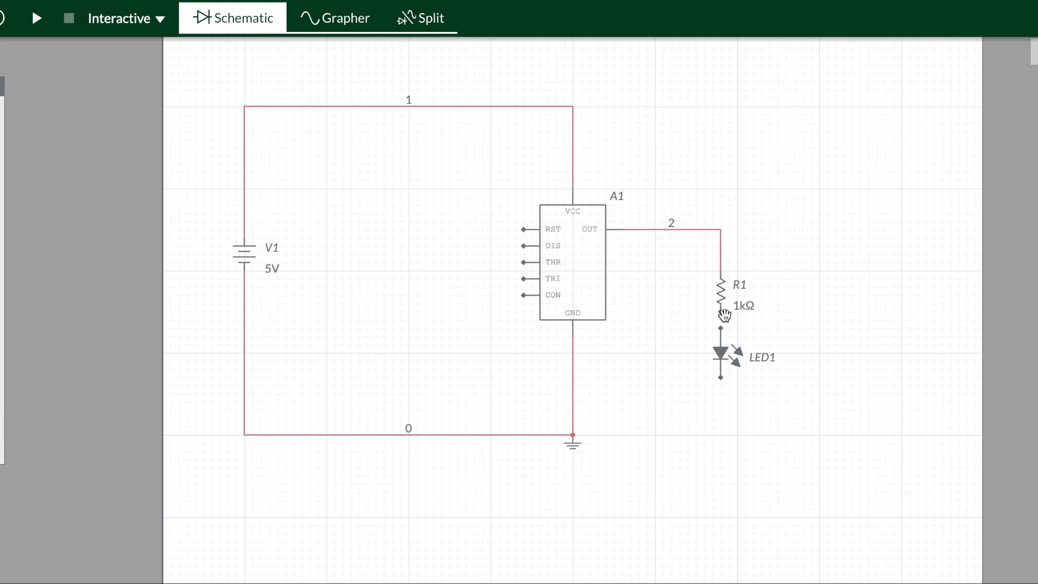
click(724, 315)
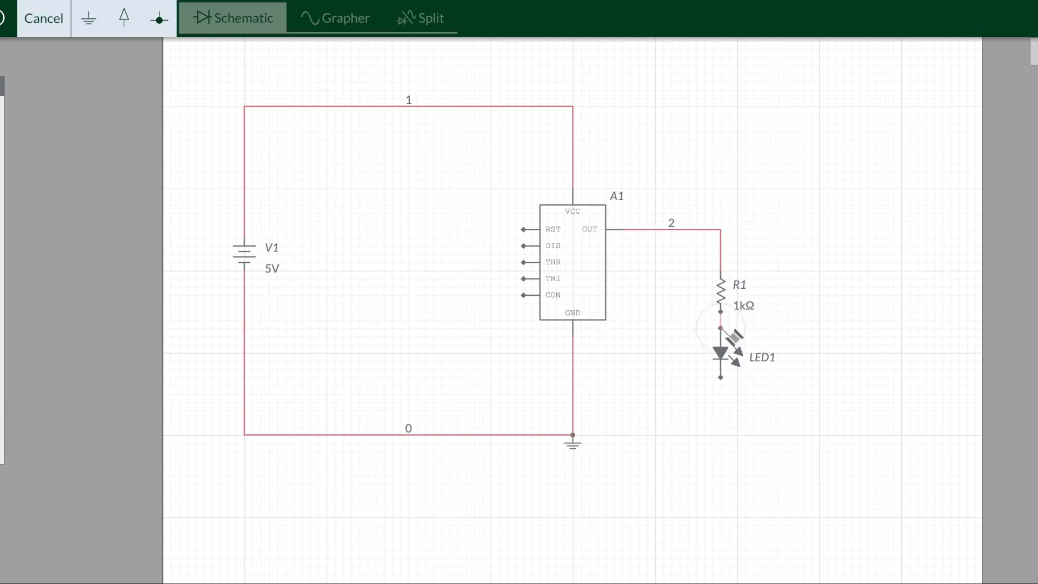
click(720, 329)
click(808, 305)
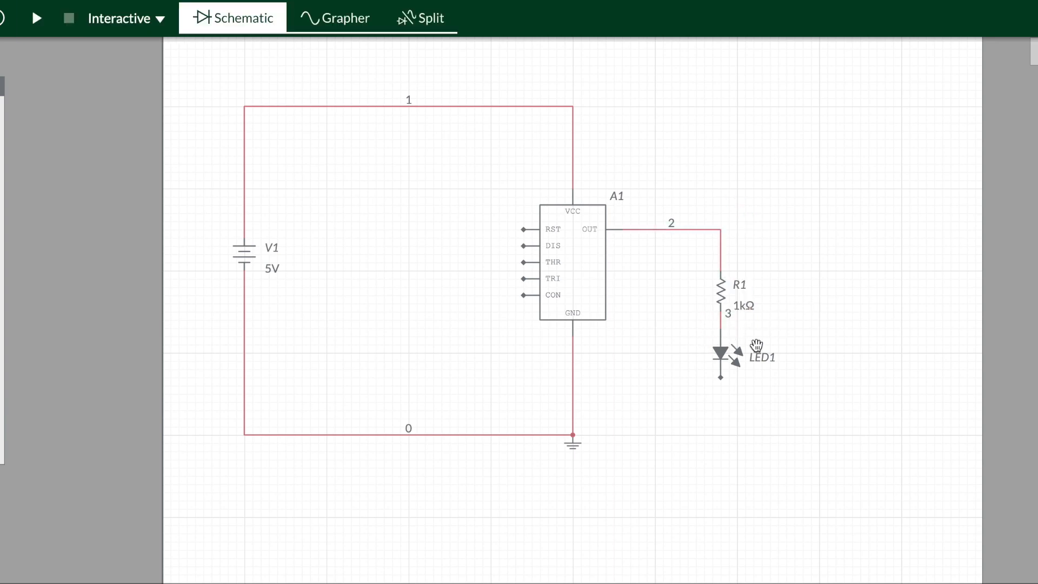
Step: Wire the LED's cathode to the ground node below the timer
click(721, 377)
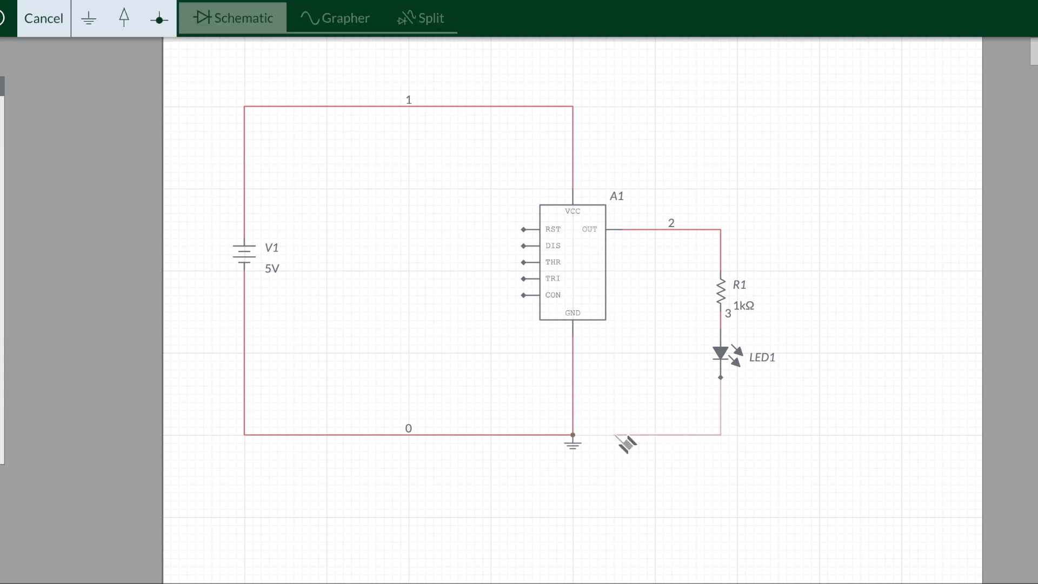
click(573, 435)
click(551, 493)
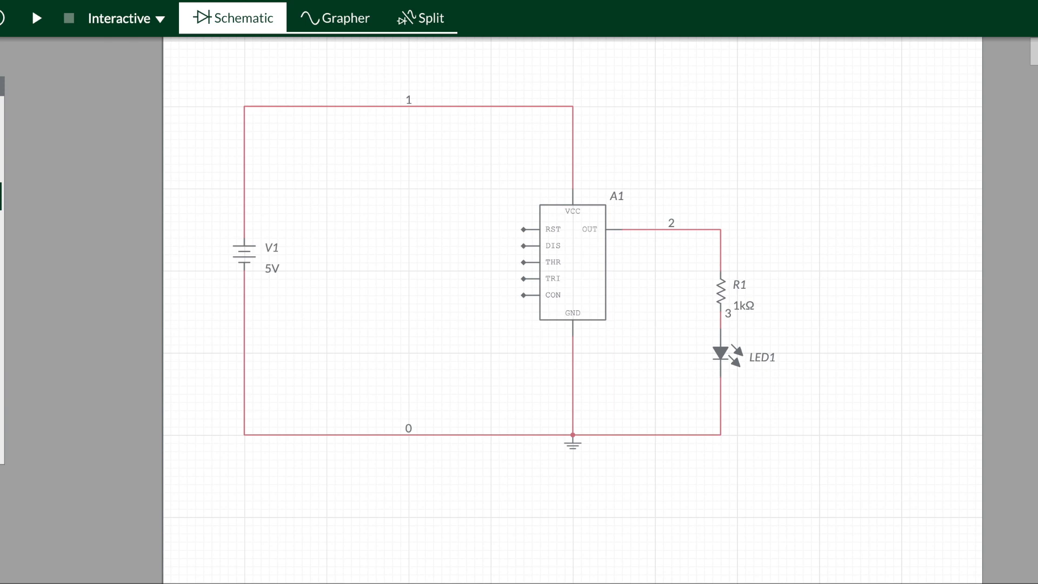
Step: Add a capacitor below the timer's CON pin, rotated vertically and set between the pin and the ground wire
click(2, 196)
click(111, 232)
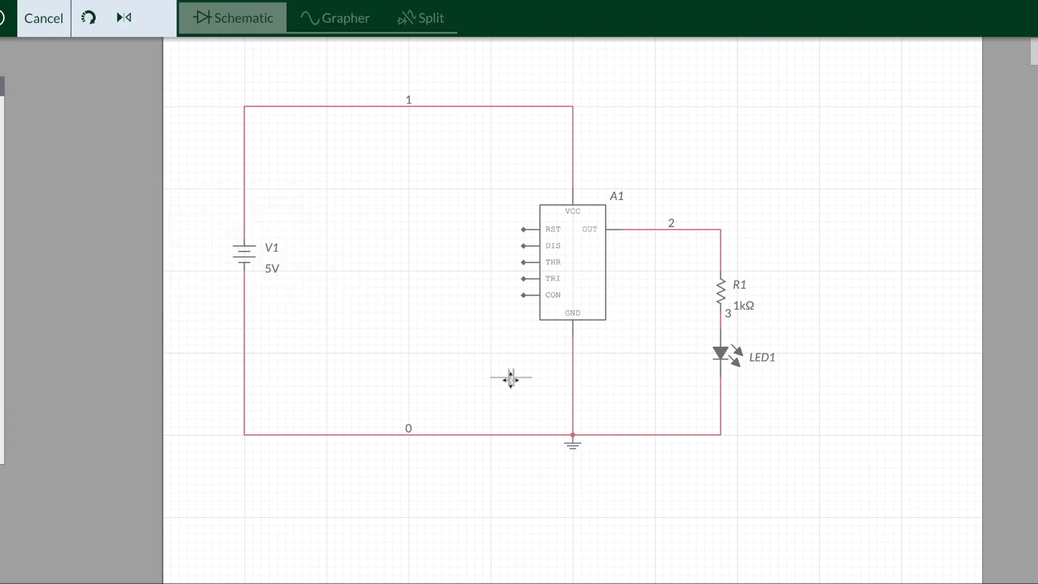
click(511, 379)
click(483, 408)
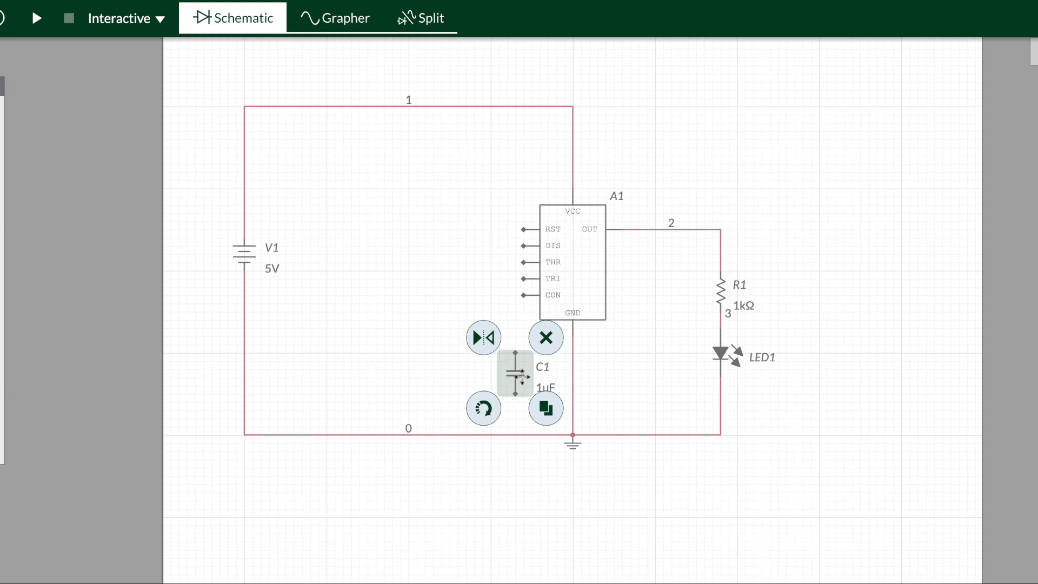
drag(520, 368, 501, 354)
click(571, 370)
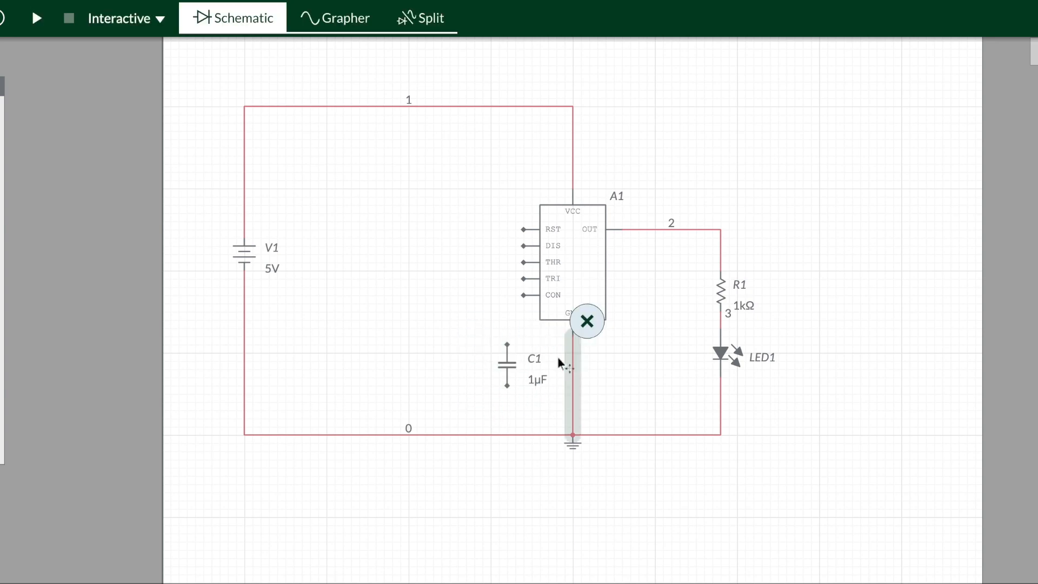
Step: Wire the timer's CON pin to the upper terminal of capacitor C1
click(523, 295)
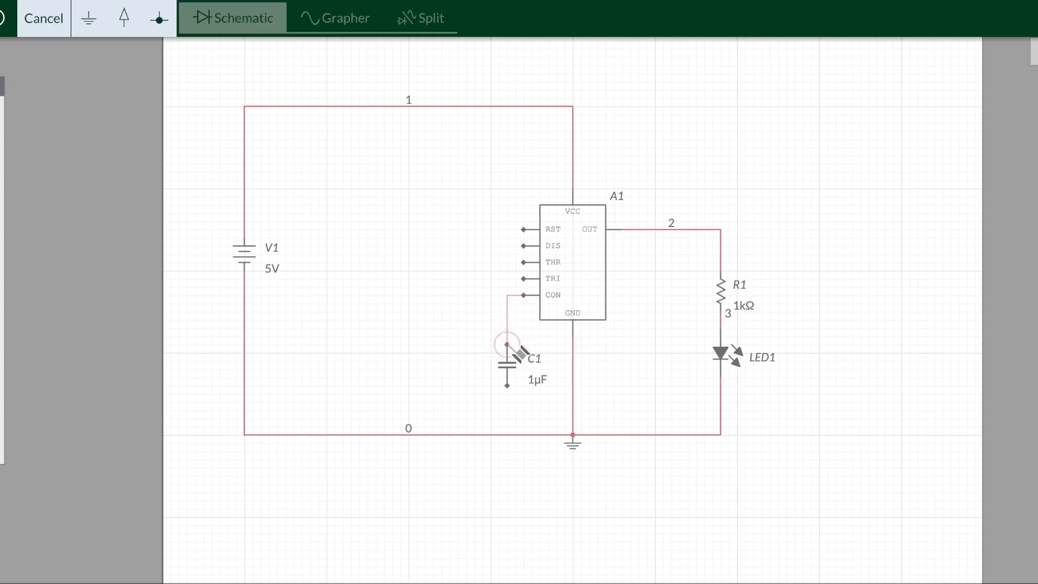
click(507, 345)
click(665, 378)
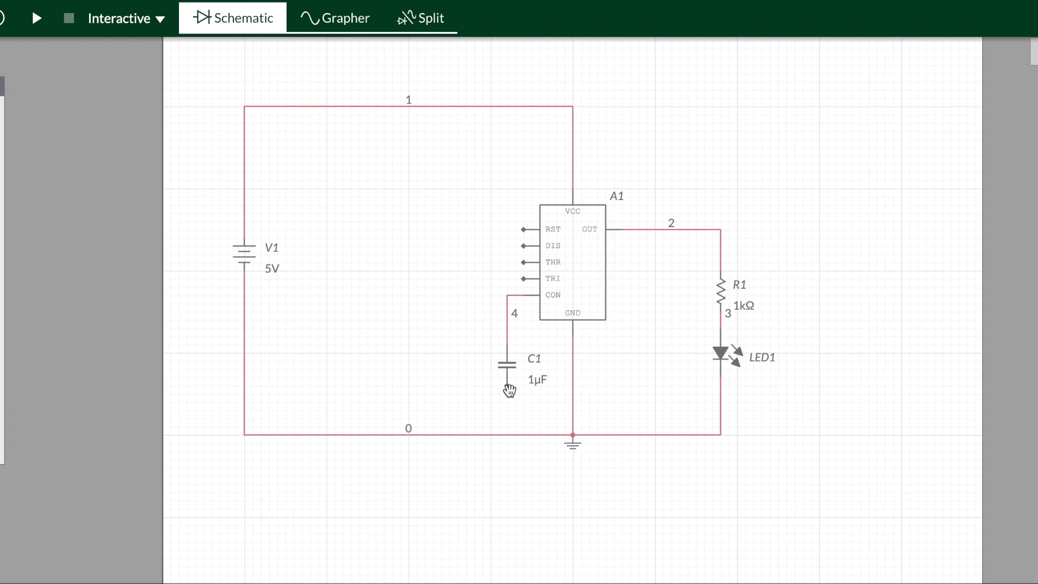
click(509, 386)
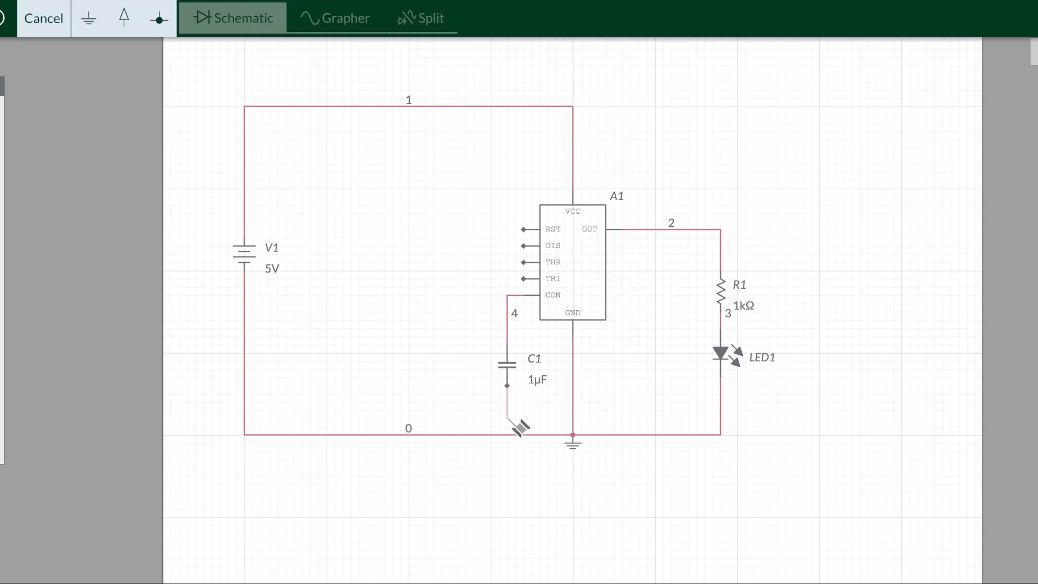
click(510, 434)
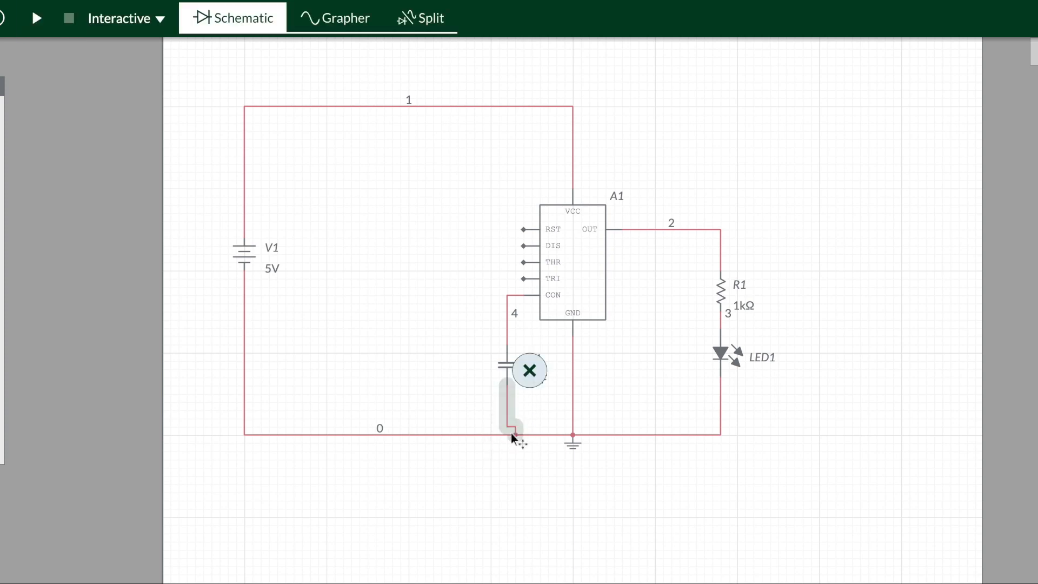
click(812, 288)
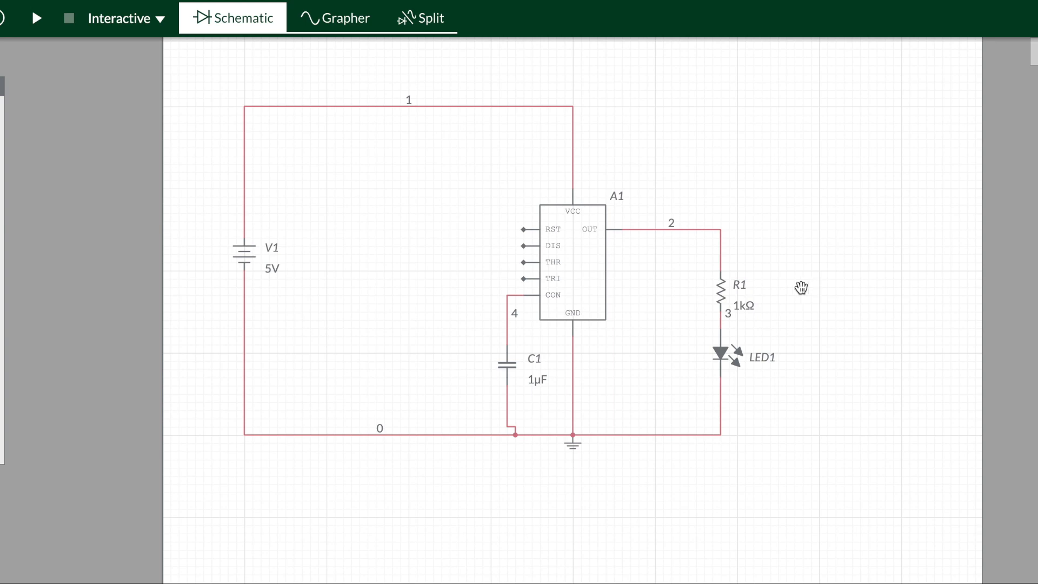
click(505, 403)
click(533, 368)
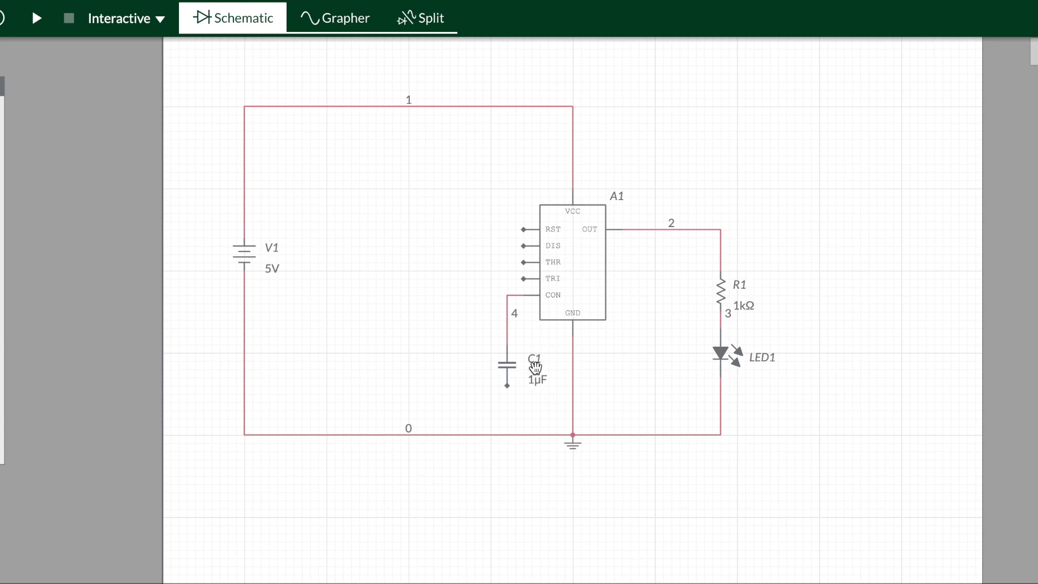
Step: Wire capacitor C1's lower terminal straight down to the ground wire
click(507, 386)
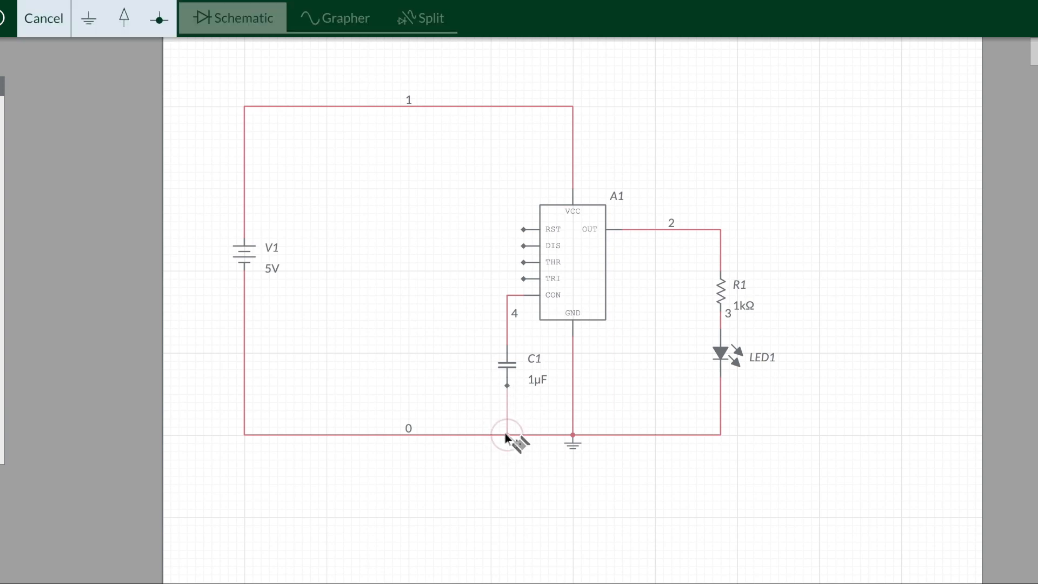
click(506, 435)
click(856, 236)
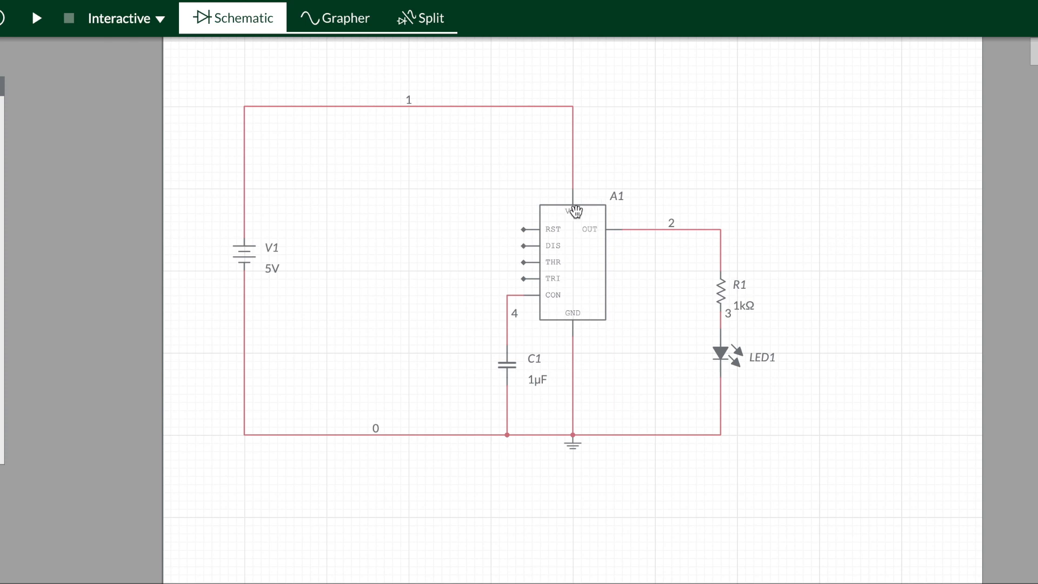
Step: Wire the timer's RST pin up to the supply wire running along the top of the circuit
click(524, 230)
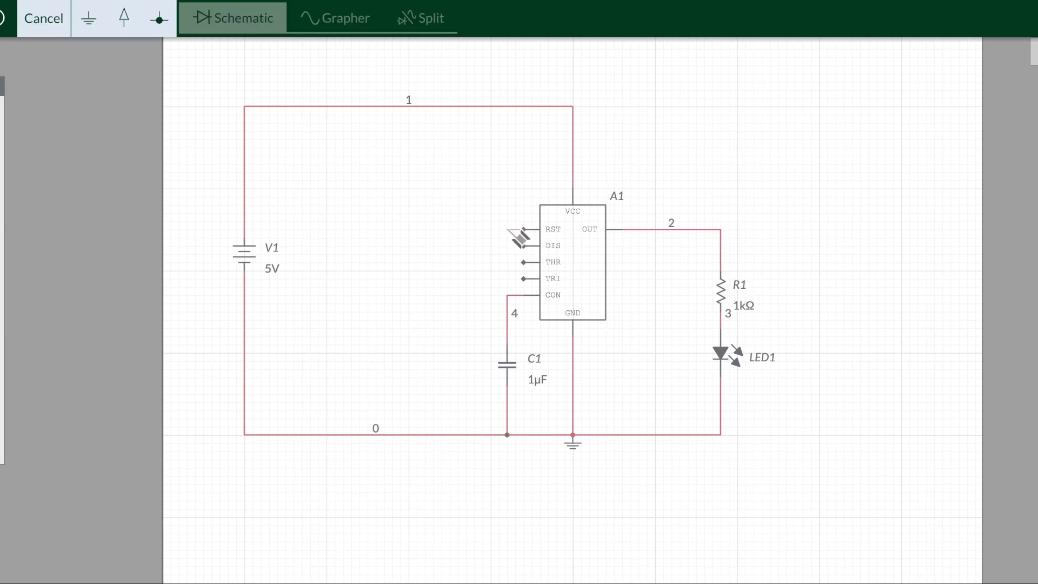
click(512, 108)
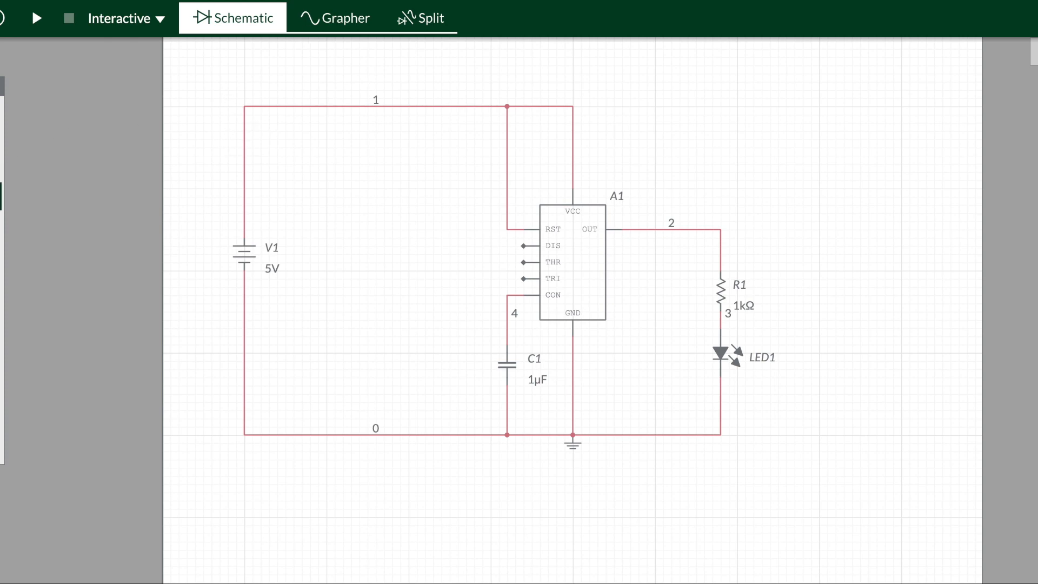
Step: Add a resistor between the DC source and the timer, just below the supply wire, and rotate it vertically
click(2, 198)
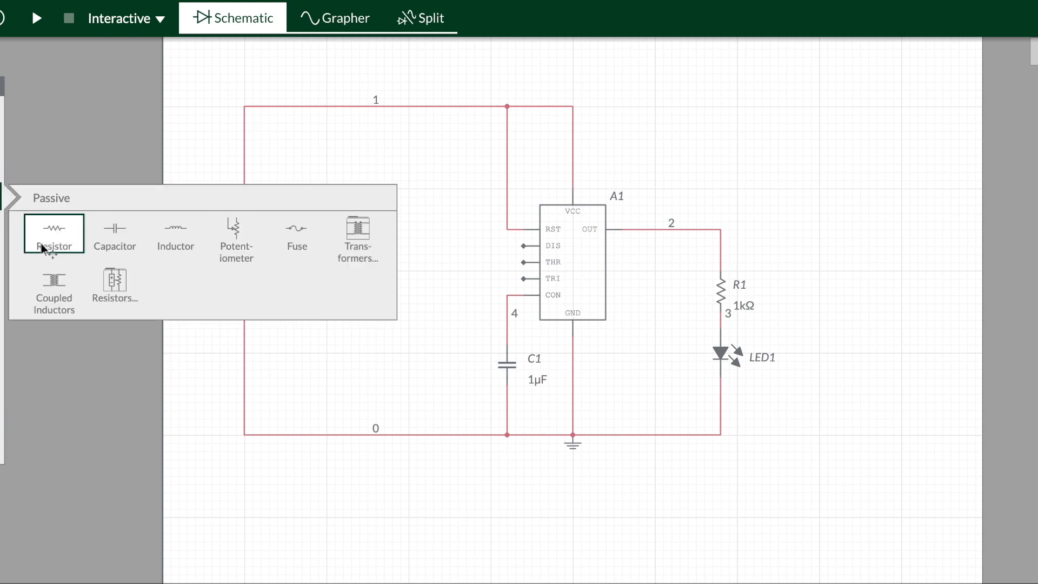
click(54, 230)
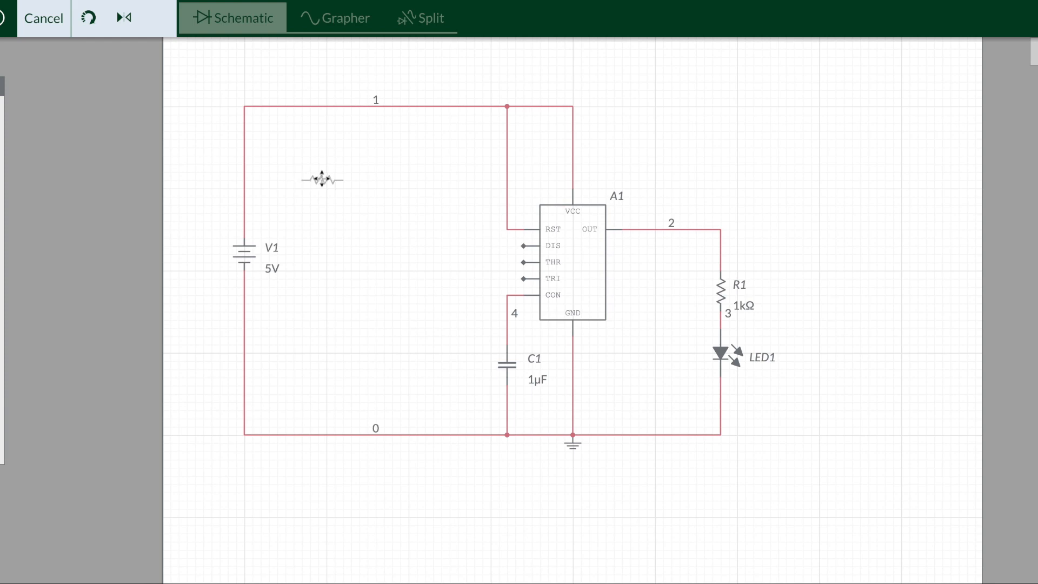
click(322, 178)
click(295, 212)
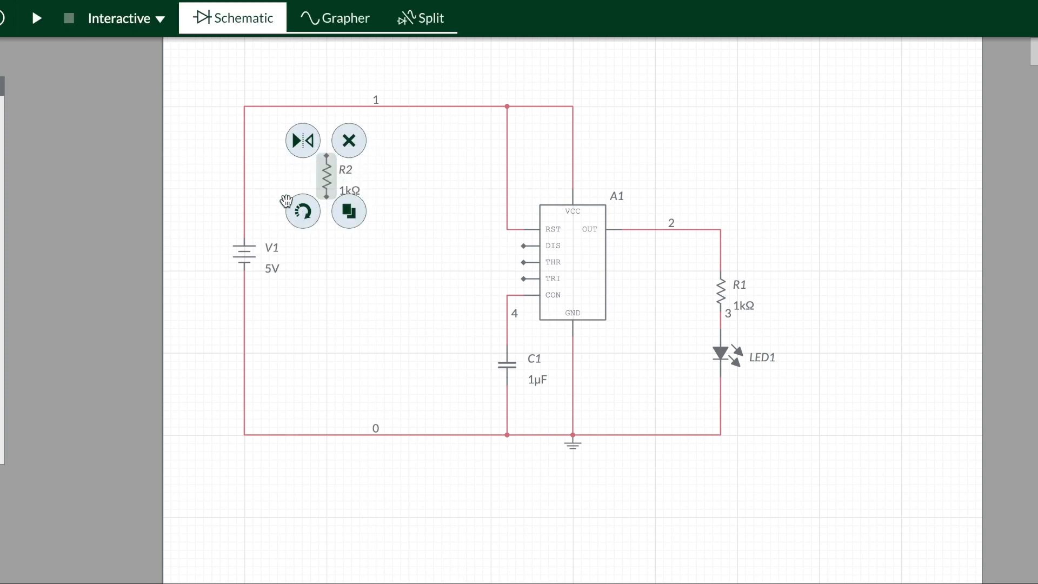
click(389, 167)
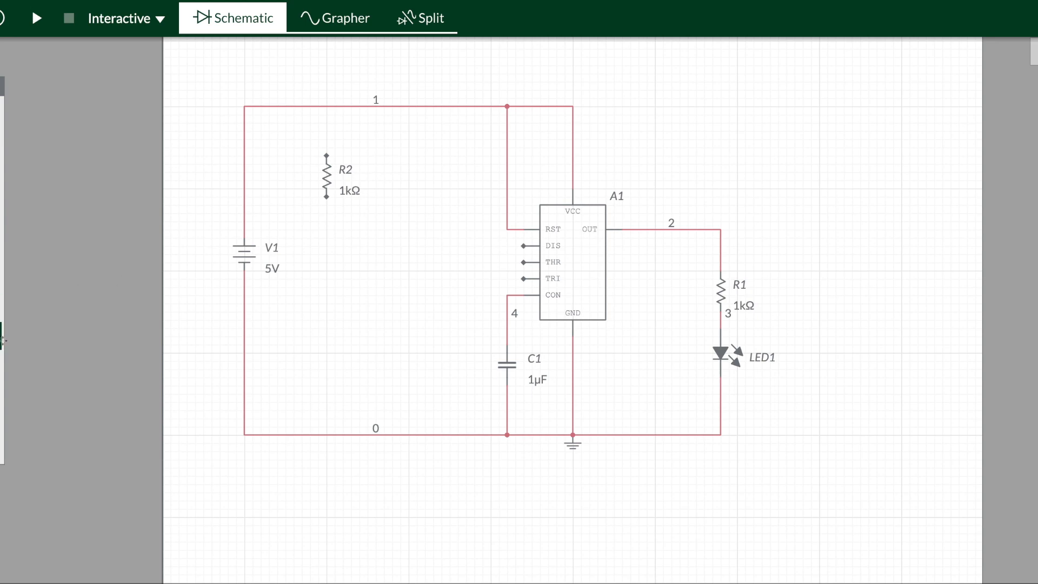
Step: Add an SPST Double Break switch below resistor R2, rotated vertically, mirrored and aligned with the resistor's terminals
click(2, 340)
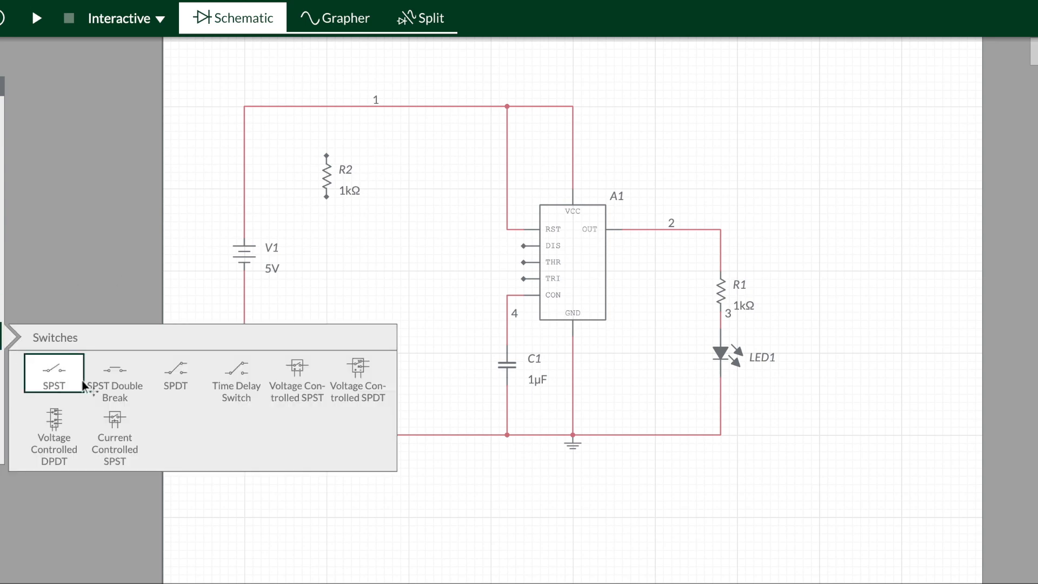
click(111, 380)
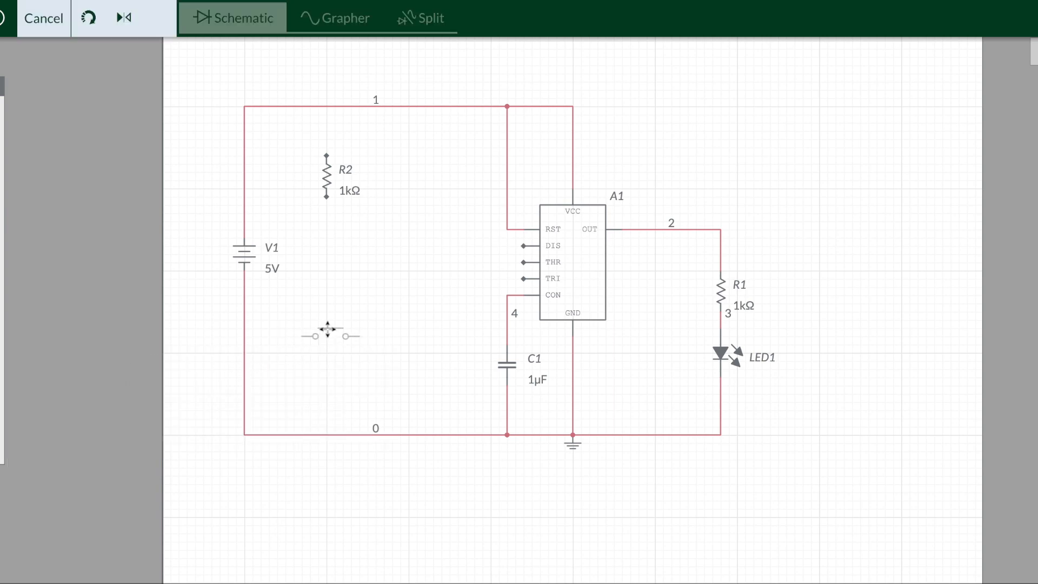
click(319, 328)
click(287, 361)
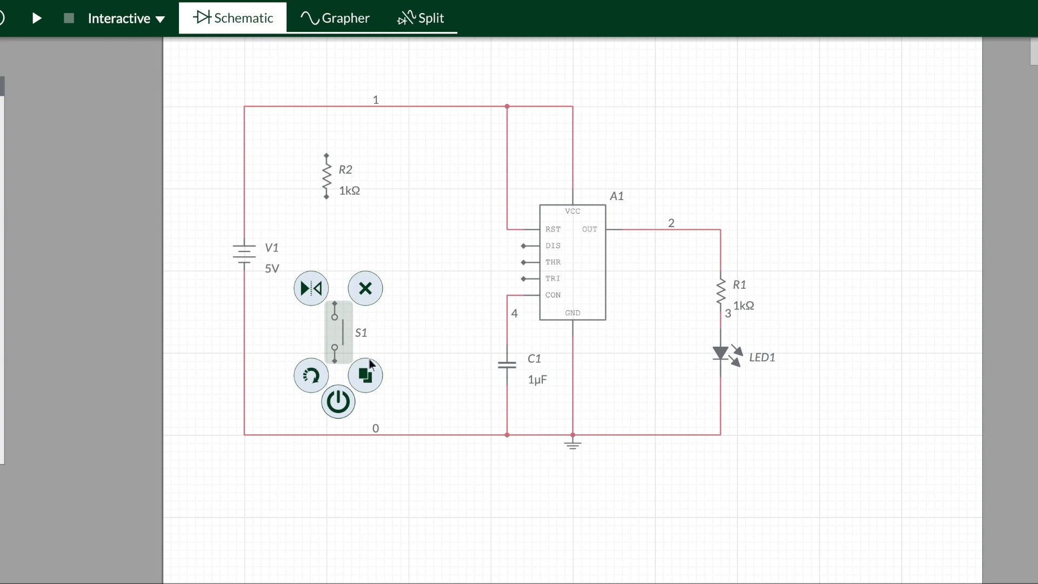
click(316, 291)
drag(336, 318, 319, 327)
click(430, 303)
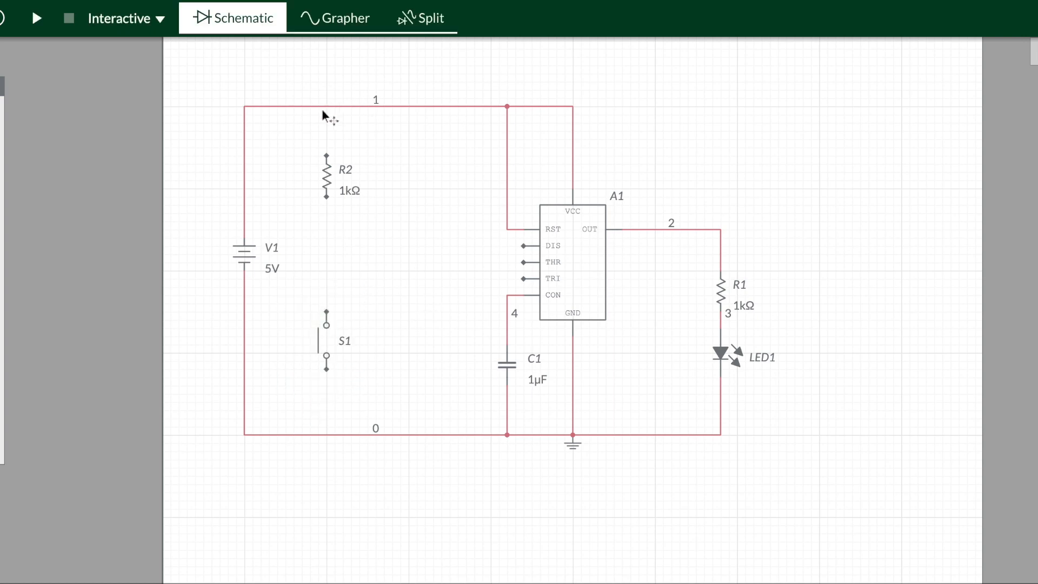
Step: Wire resistor R2 and switch S1 in series between the supply wire and the ground wire
click(326, 155)
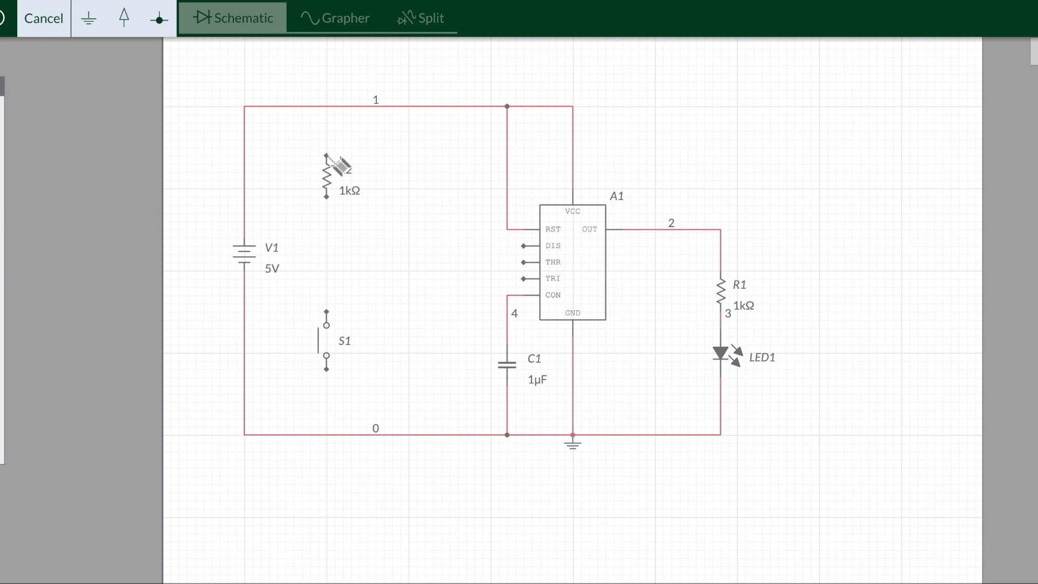
click(328, 107)
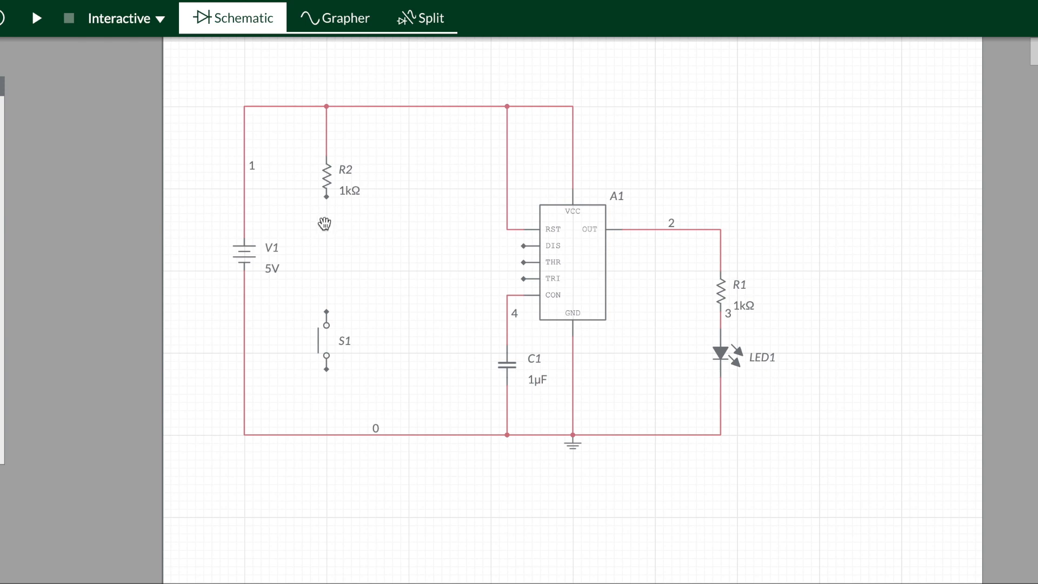
click(327, 197)
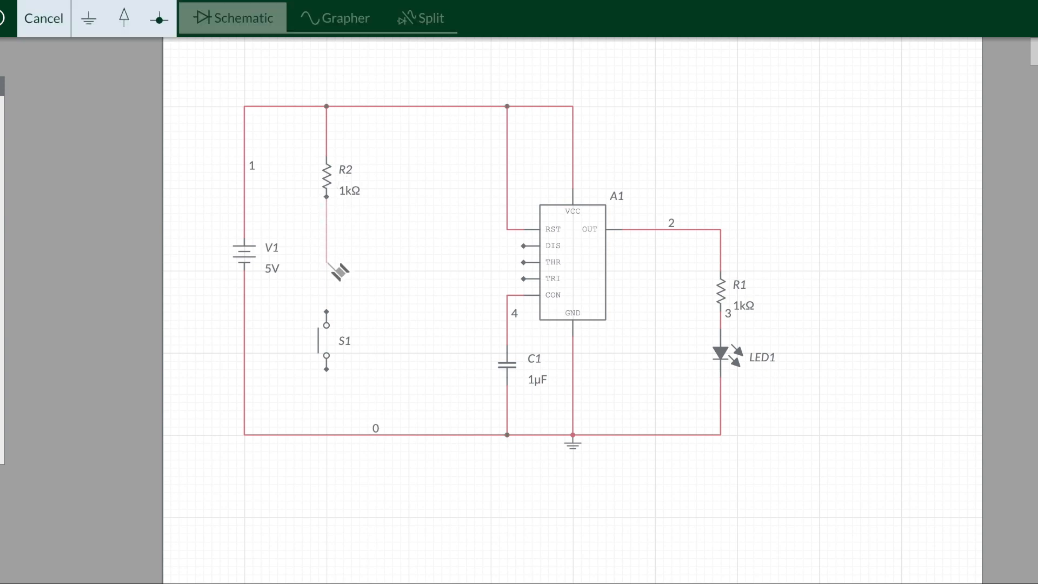
click(326, 311)
click(435, 216)
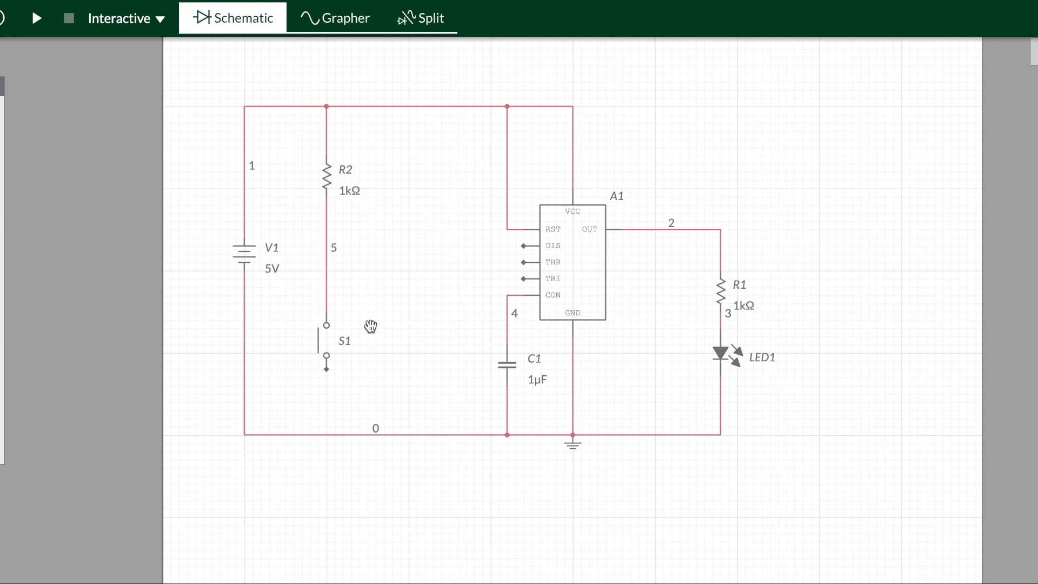
click(326, 370)
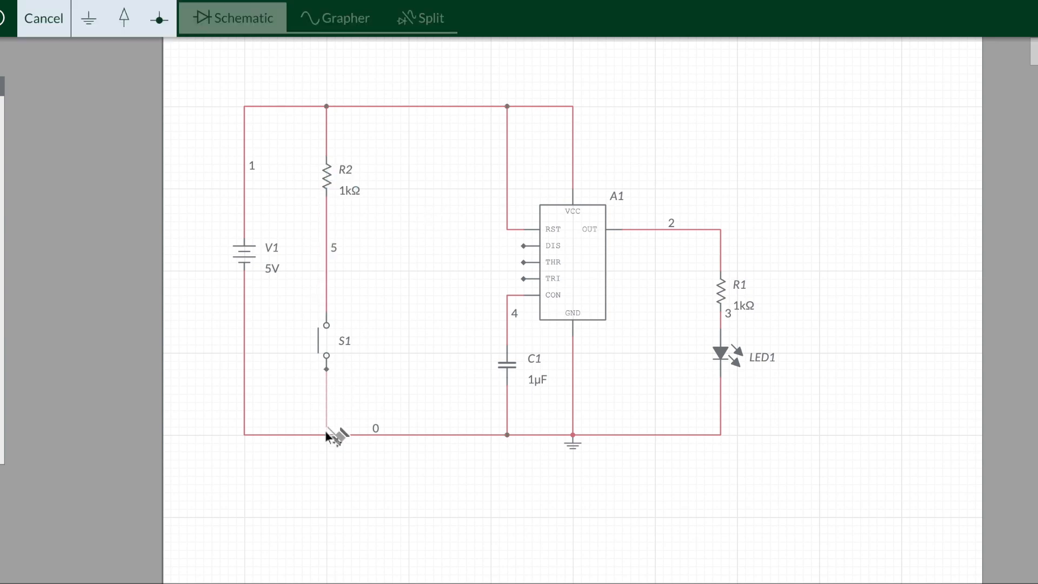
click(327, 434)
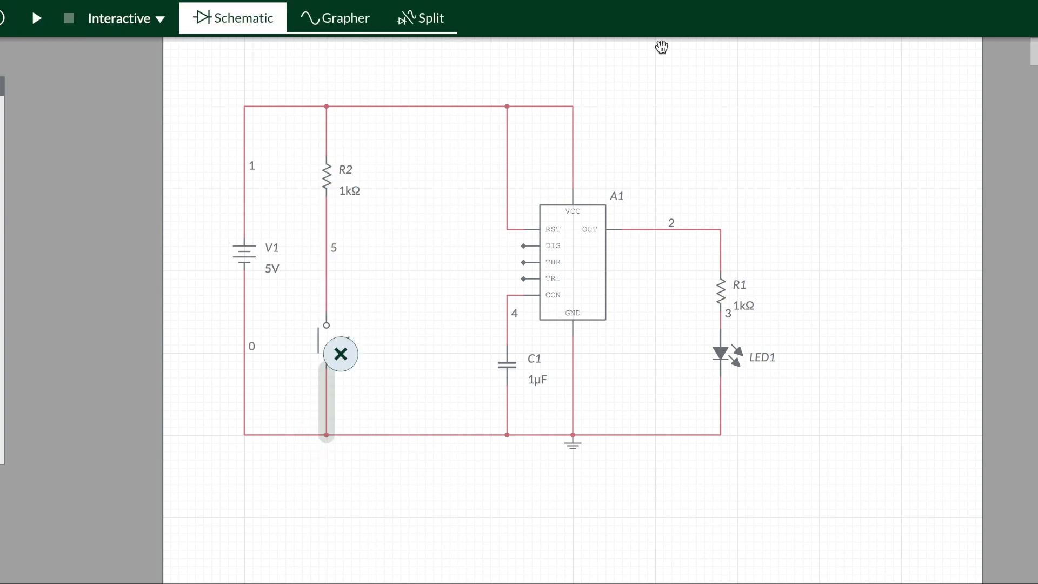
click(691, 113)
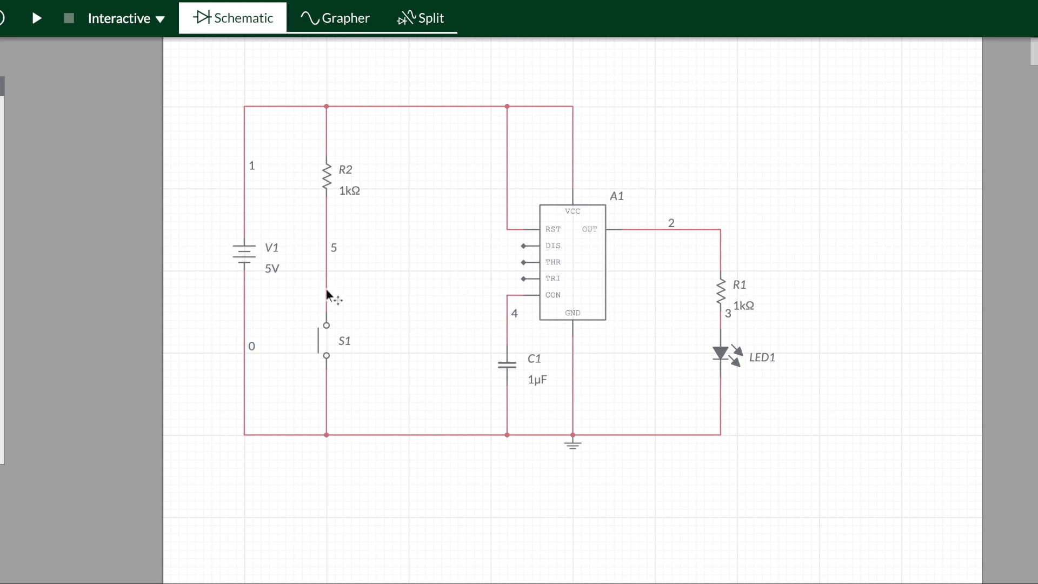
Step: Wire the timer's TRI pin to the node between resistor R2 and switch S1
click(532, 292)
click(506, 283)
click(523, 279)
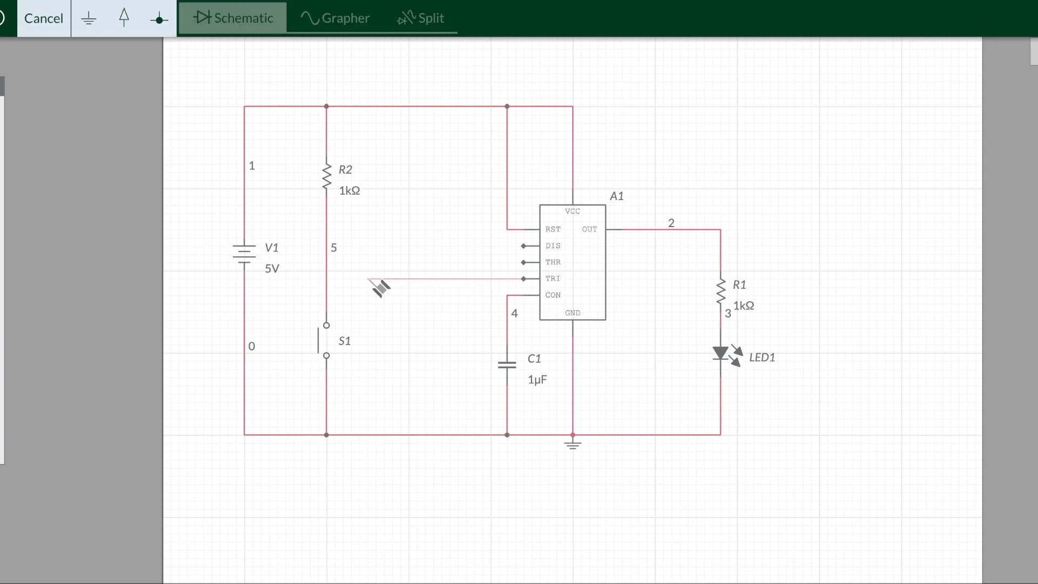
click(327, 279)
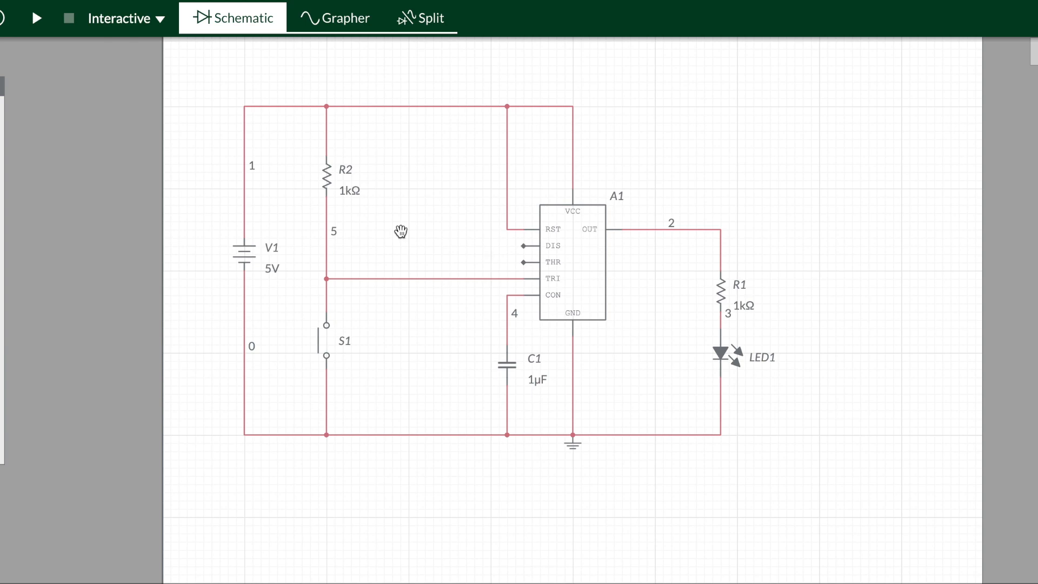
Step: Add another resistor between R2 and the timer, rotated vertically and placed above the TRI wire
click(0, 196)
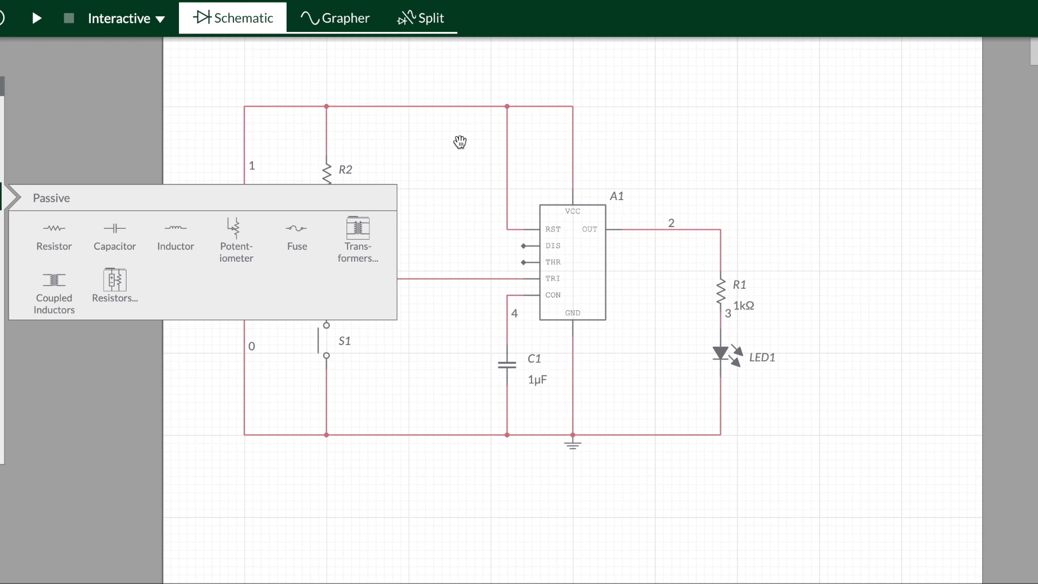
click(60, 240)
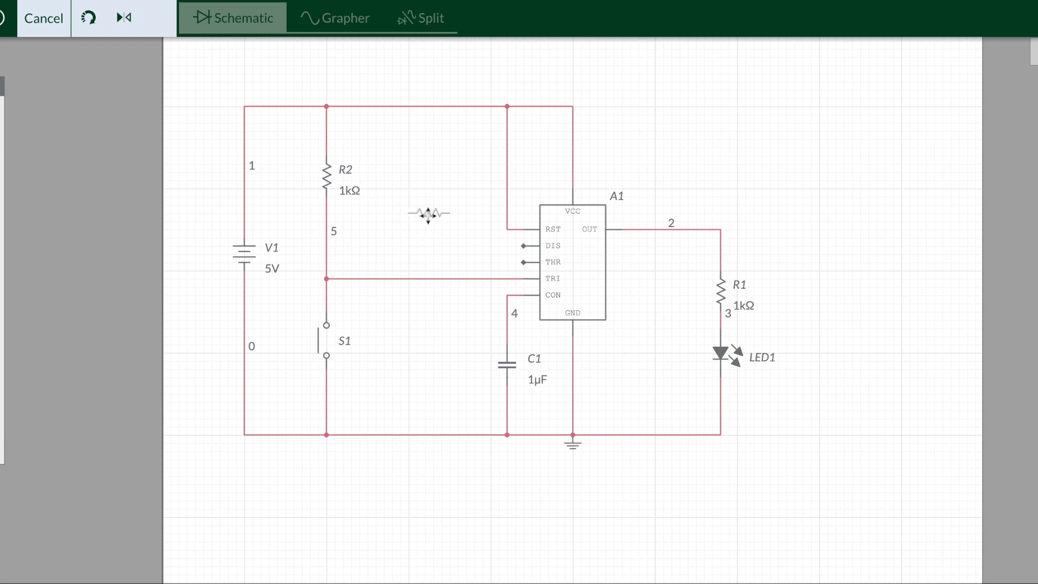
click(424, 213)
click(393, 238)
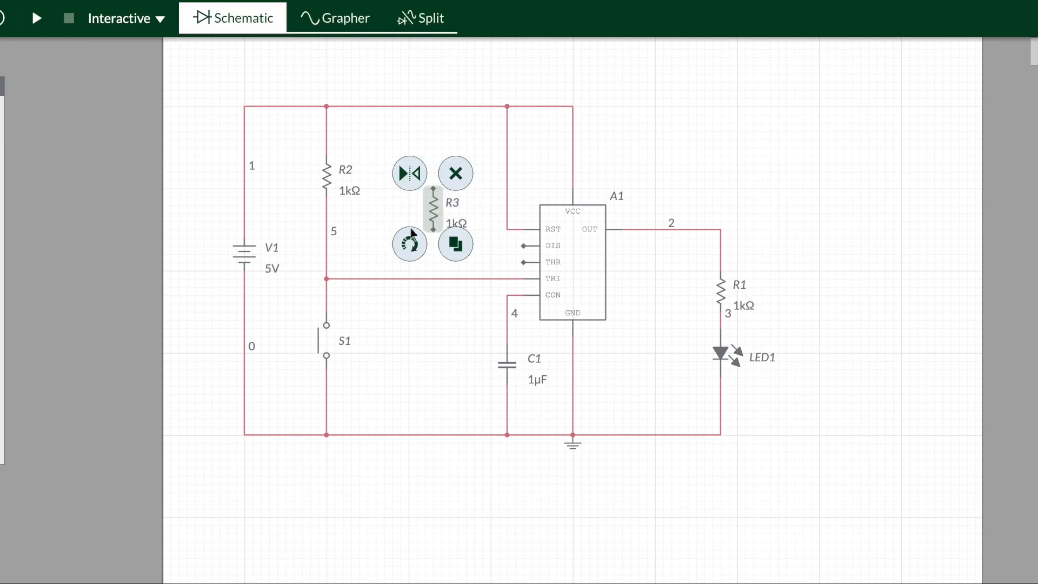
drag(430, 216, 405, 215)
click(479, 156)
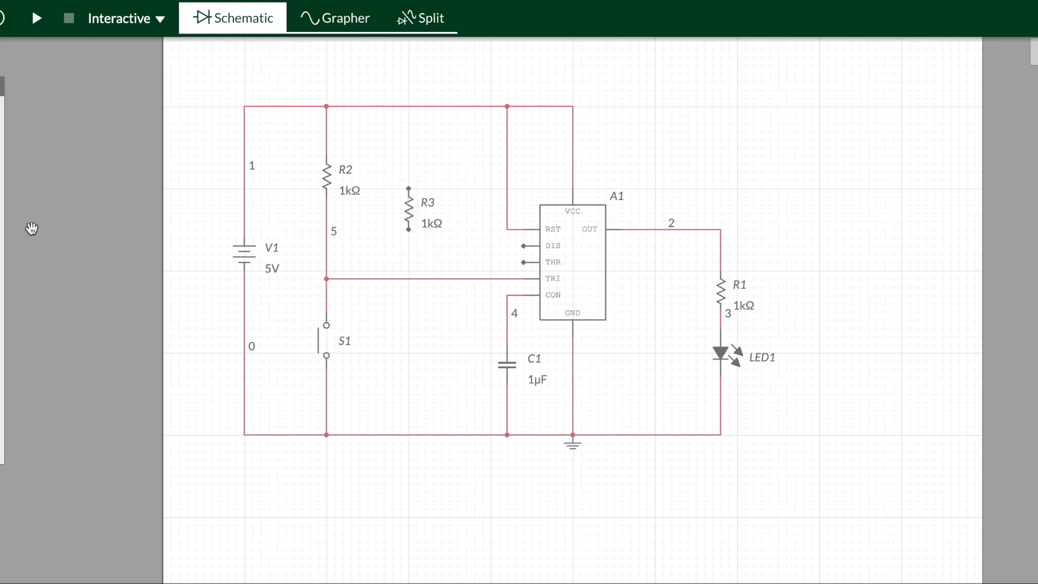
Step: Add a capacitor below the TRI wire, oriented vertically and aligned directly under resistor R3
click(2, 199)
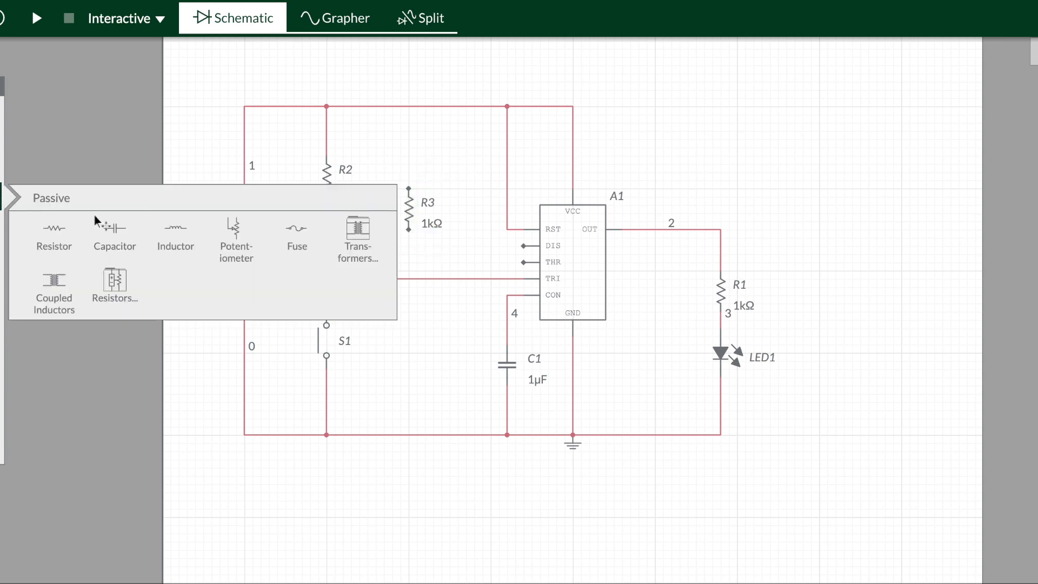
click(114, 239)
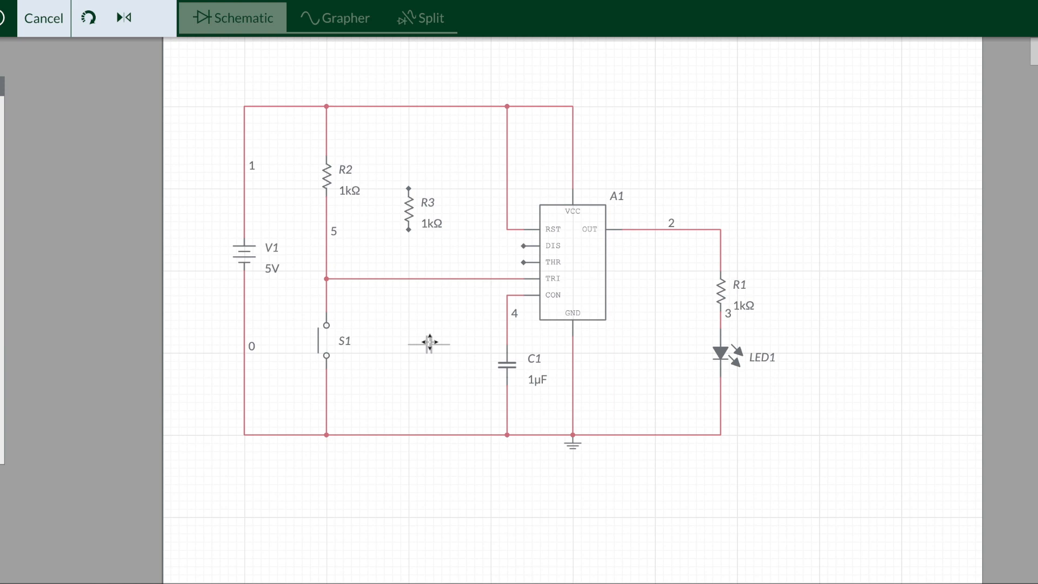
click(431, 345)
drag(433, 347, 402, 348)
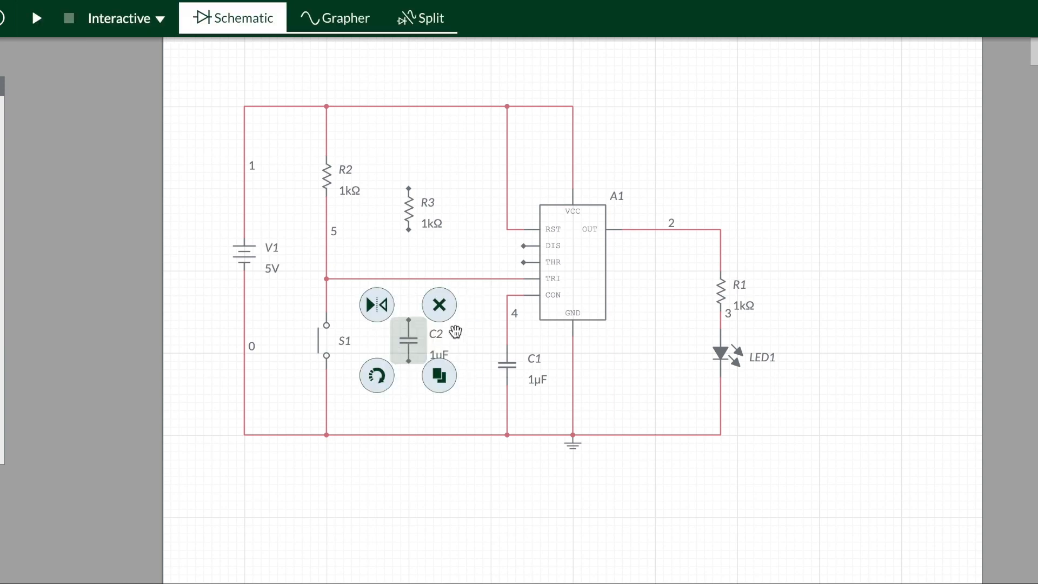
click(479, 332)
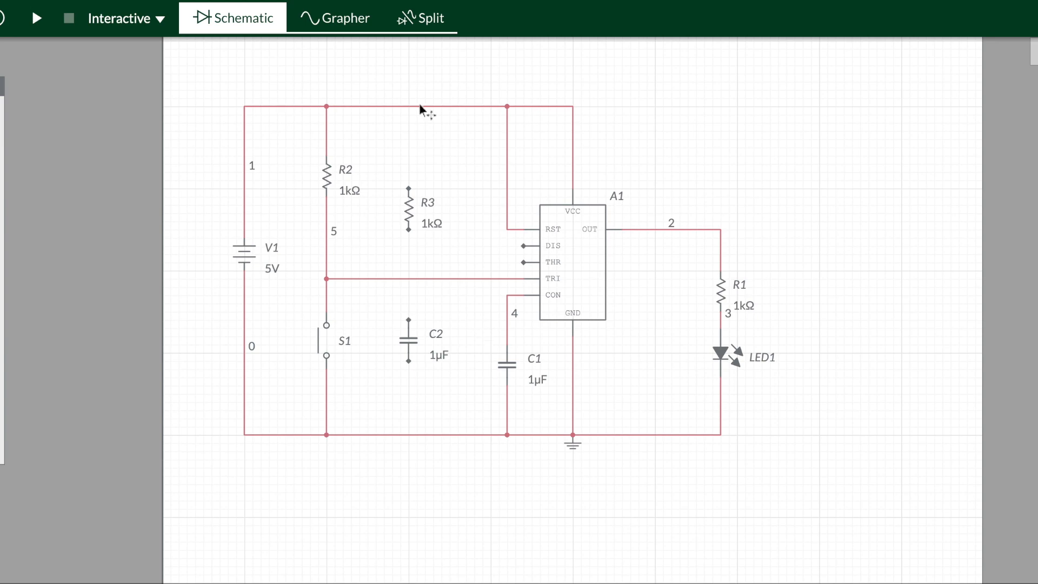
Step: Wire resistor R3 and capacitor C2 in series between the supply wire and the ground wire
drag(411, 192, 408, 106)
click(458, 171)
drag(416, 235, 404, 319)
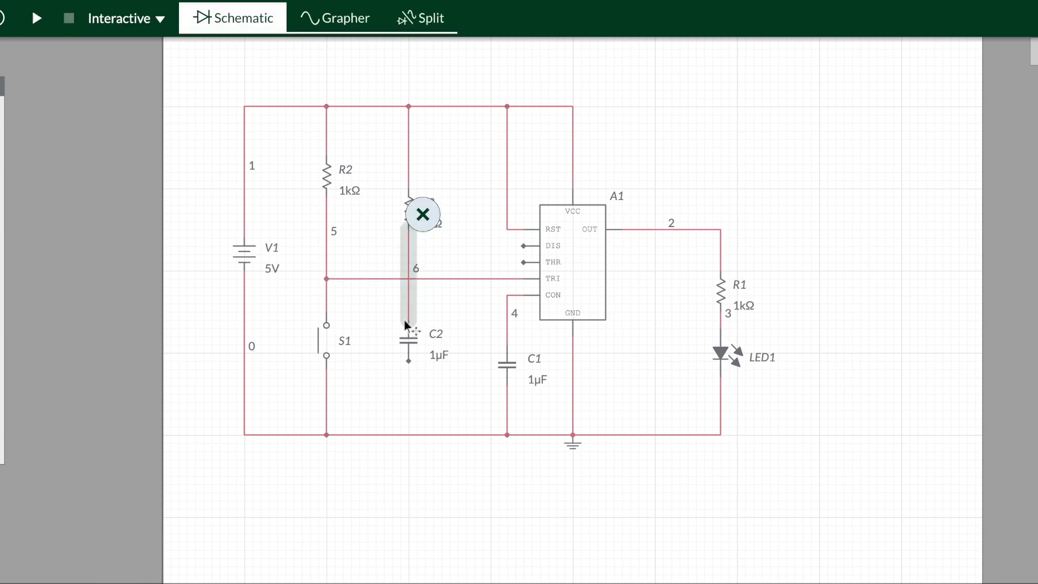
click(451, 310)
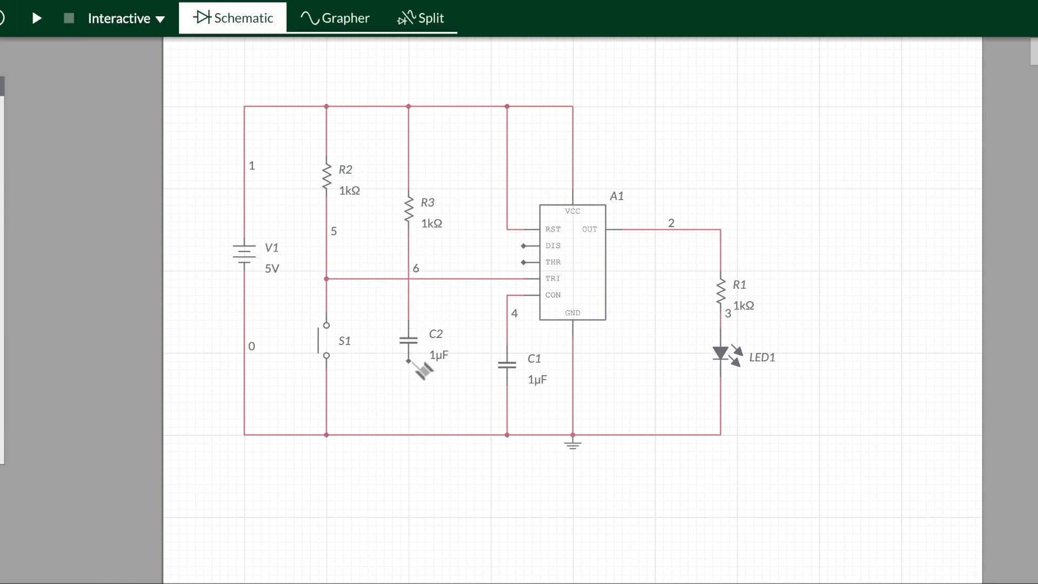
drag(409, 361, 409, 435)
click(691, 150)
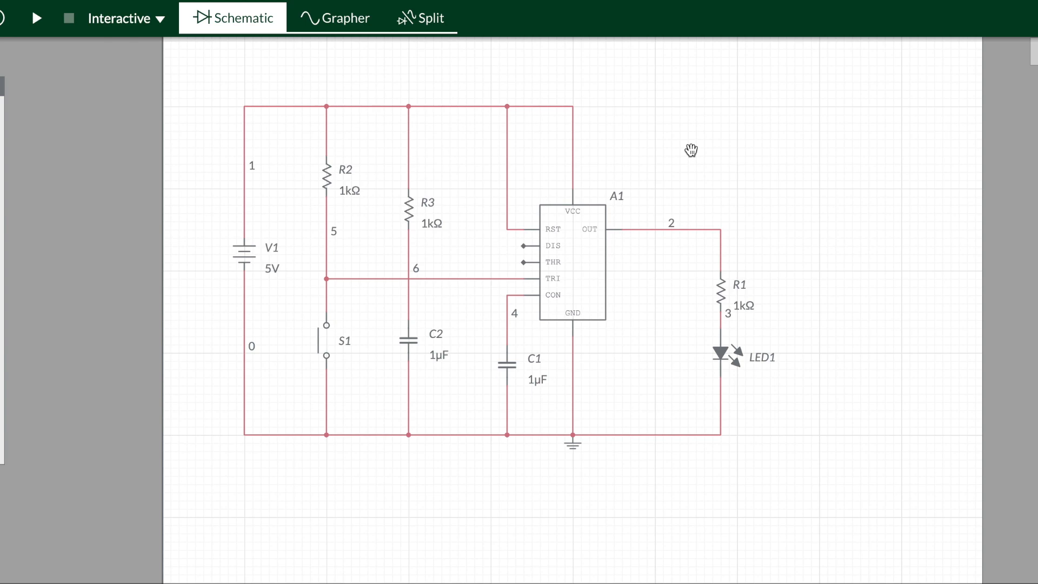
Step: Wire the timer's DIS and THR pins to the node between resistor R3 and capacitor C2
click(523, 246)
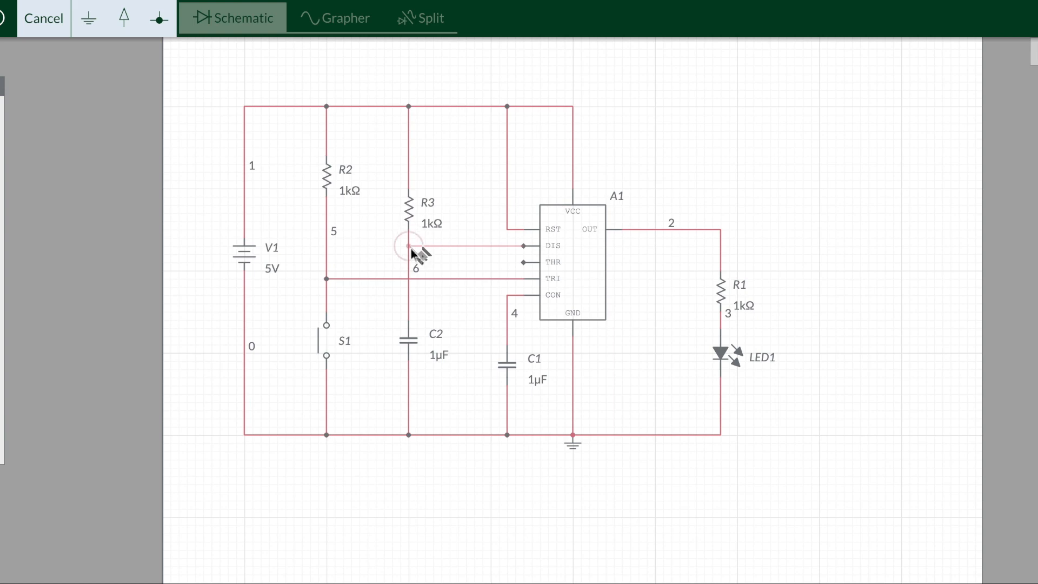
click(409, 246)
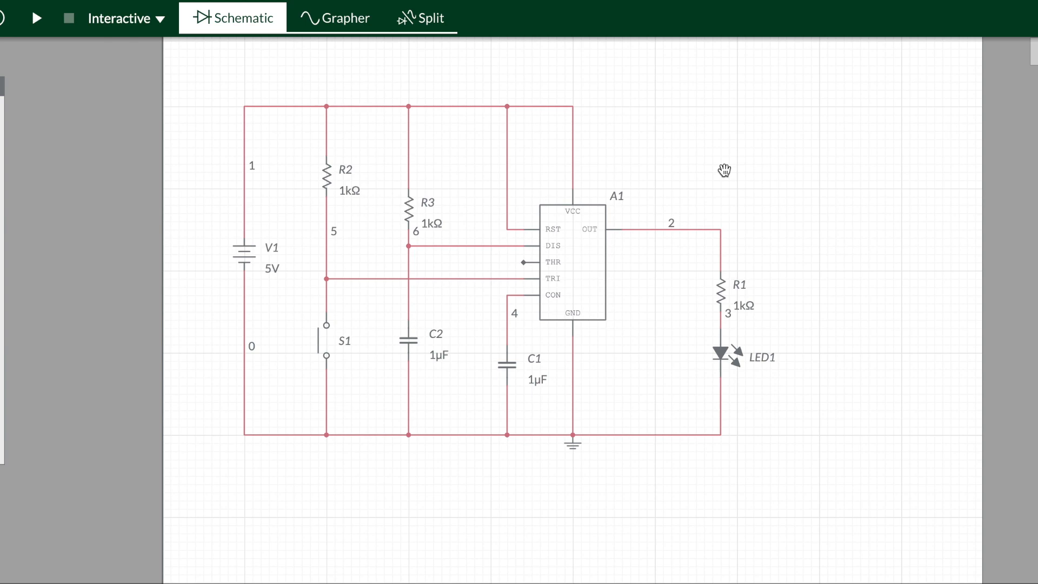
drag(523, 262, 536, 277)
click(523, 262)
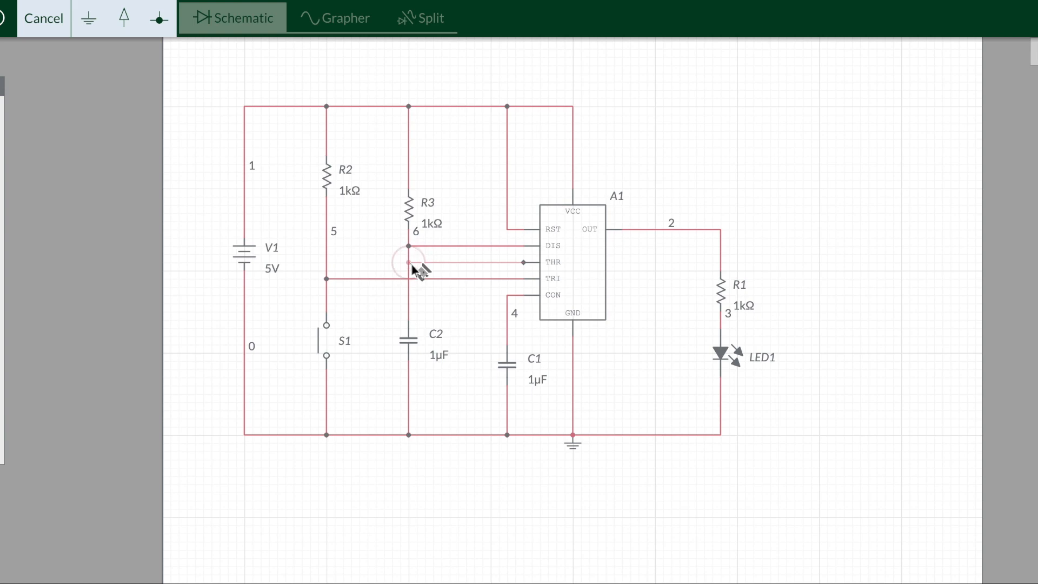
click(410, 263)
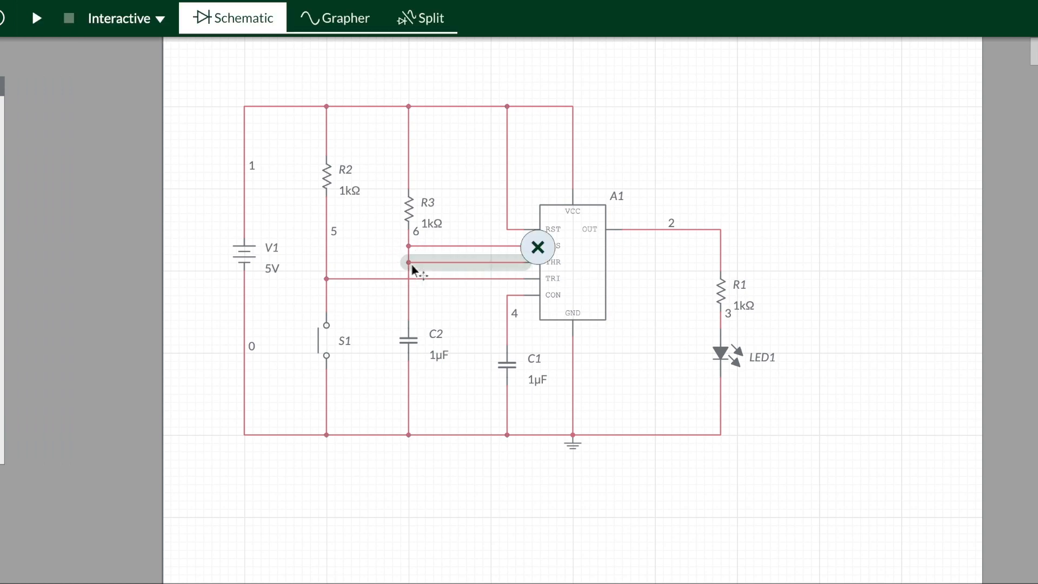
click(766, 172)
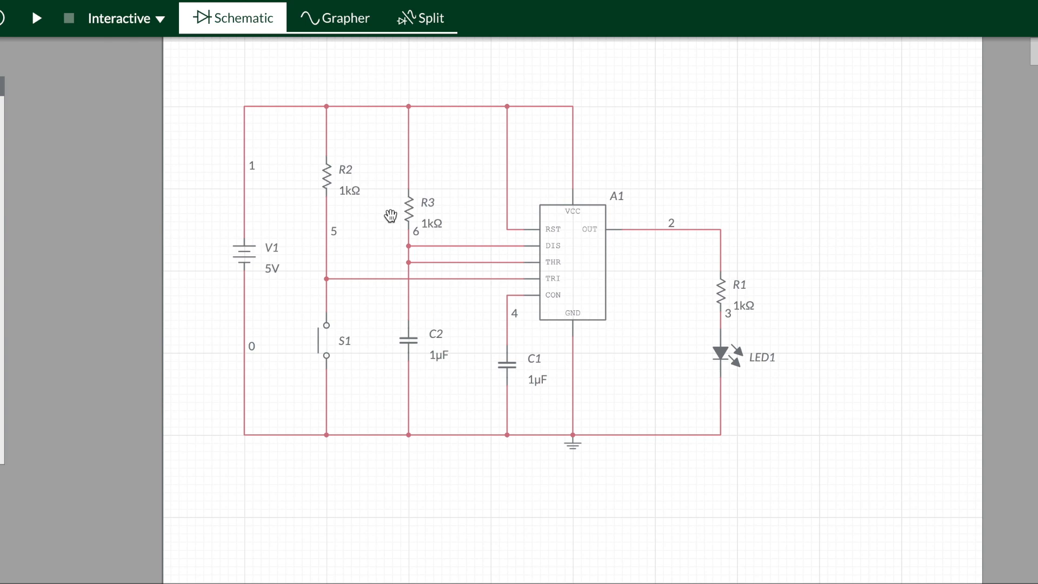
Step: Run the interactive simulation, operate pushbutton S1 several times to test the LED response, and stop the simulation
click(36, 21)
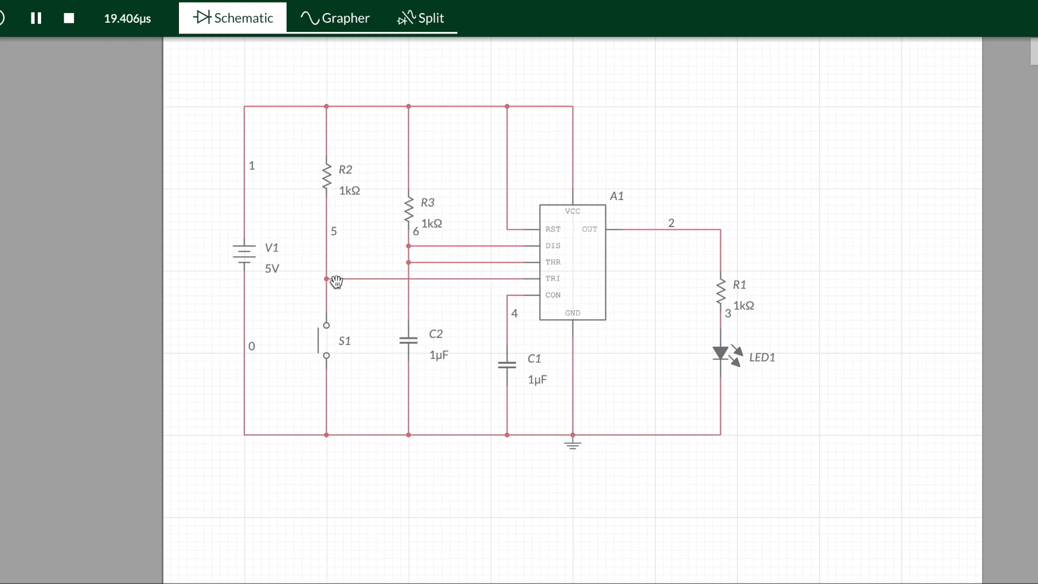
click(319, 339)
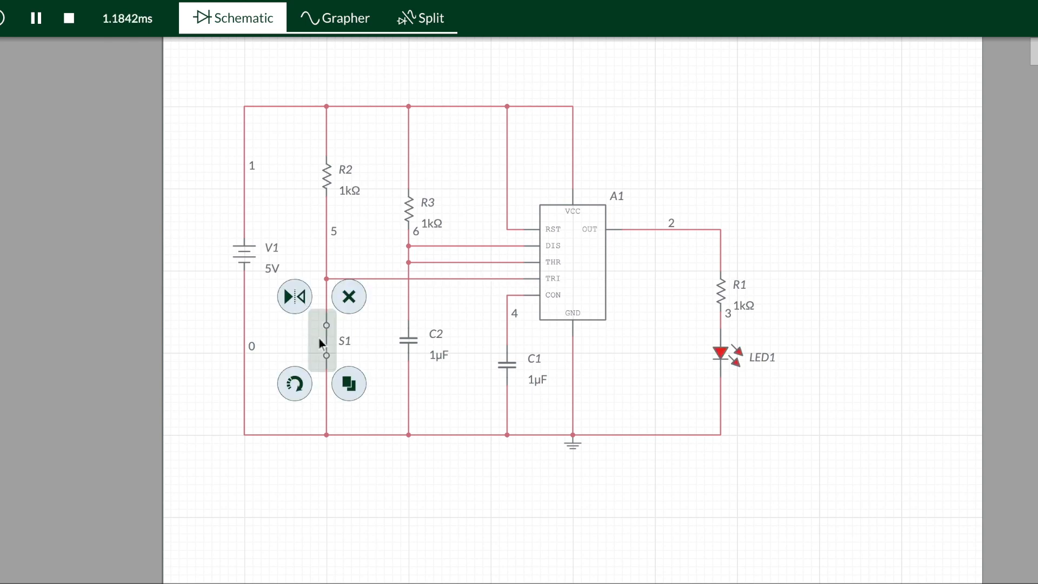
click(319, 338)
click(319, 342)
click(318, 343)
click(319, 339)
click(327, 340)
click(68, 21)
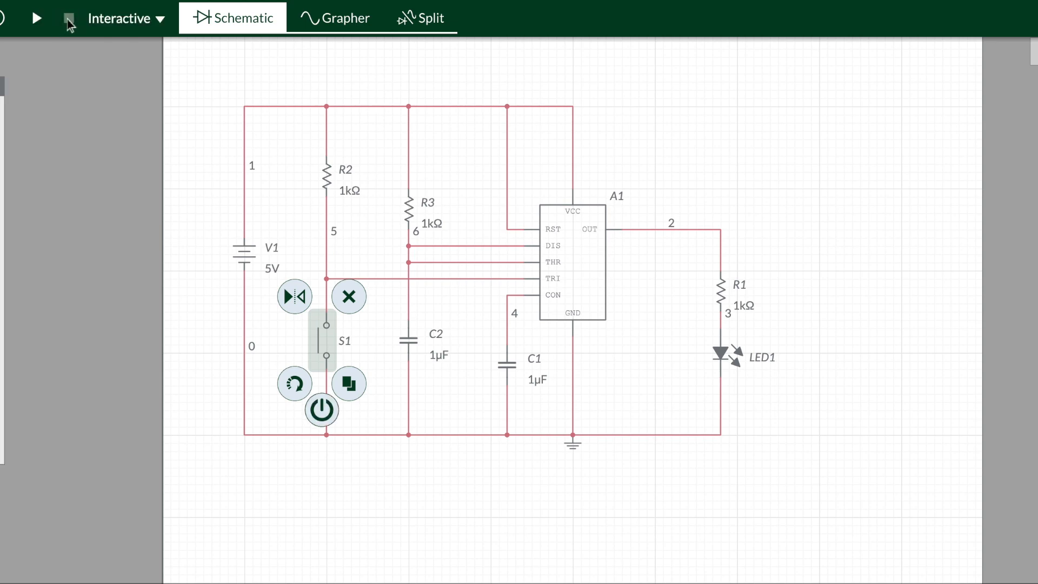
click(695, 161)
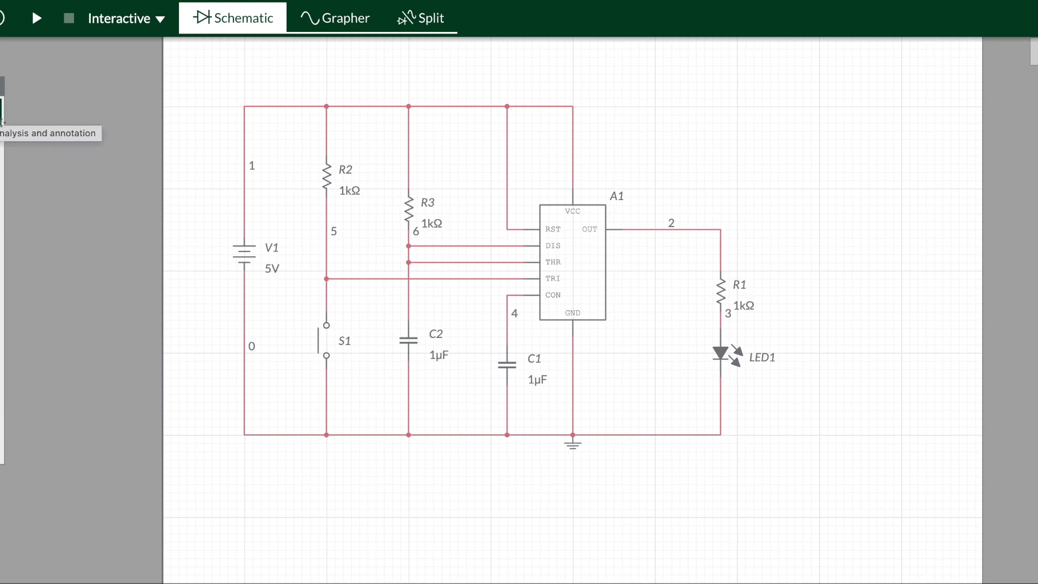
Step: Place a voltage probe on the trigger node between resistor R2 and pushbutton S1
click(2, 116)
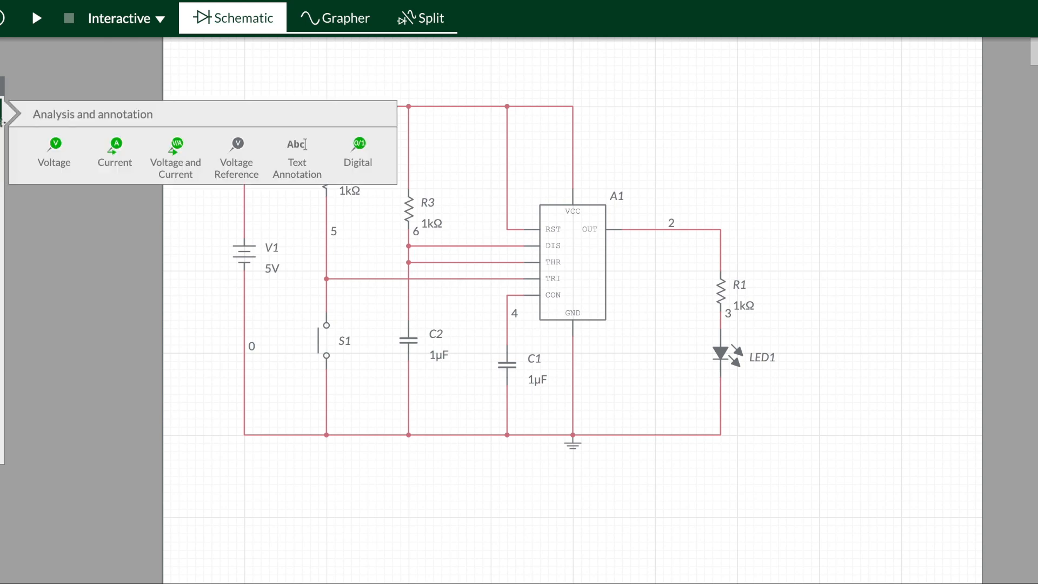
click(51, 155)
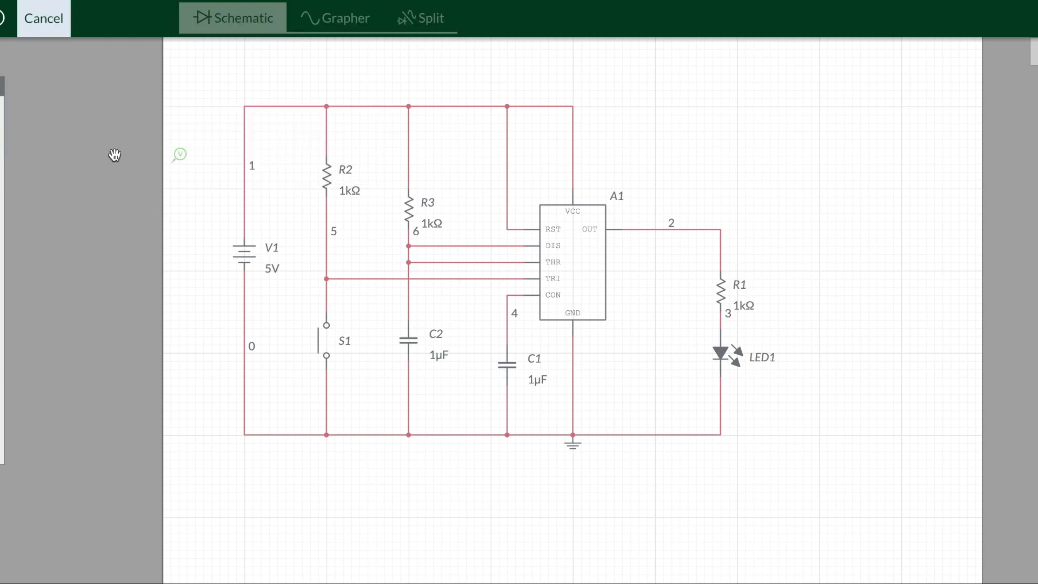
click(342, 262)
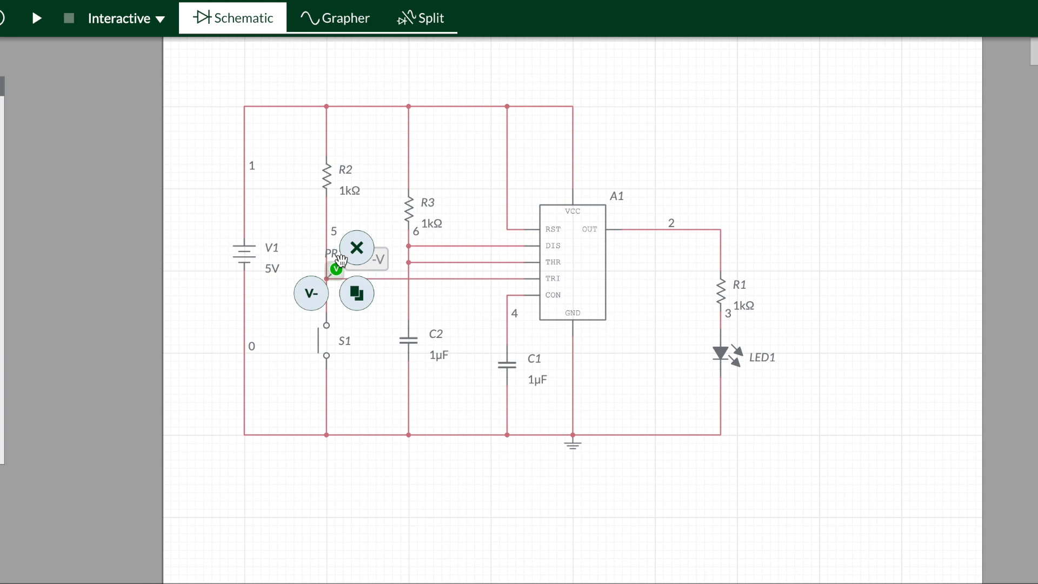
click(673, 150)
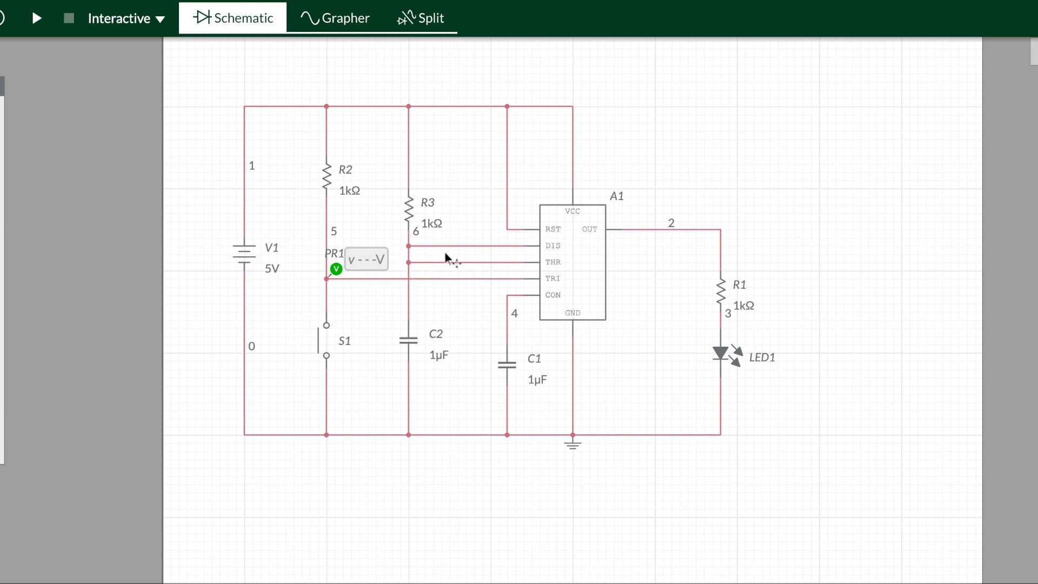
Step: Place a voltage probe on the wire between resistor R3 and capacitor C2, just above the capacitor
click(1, 113)
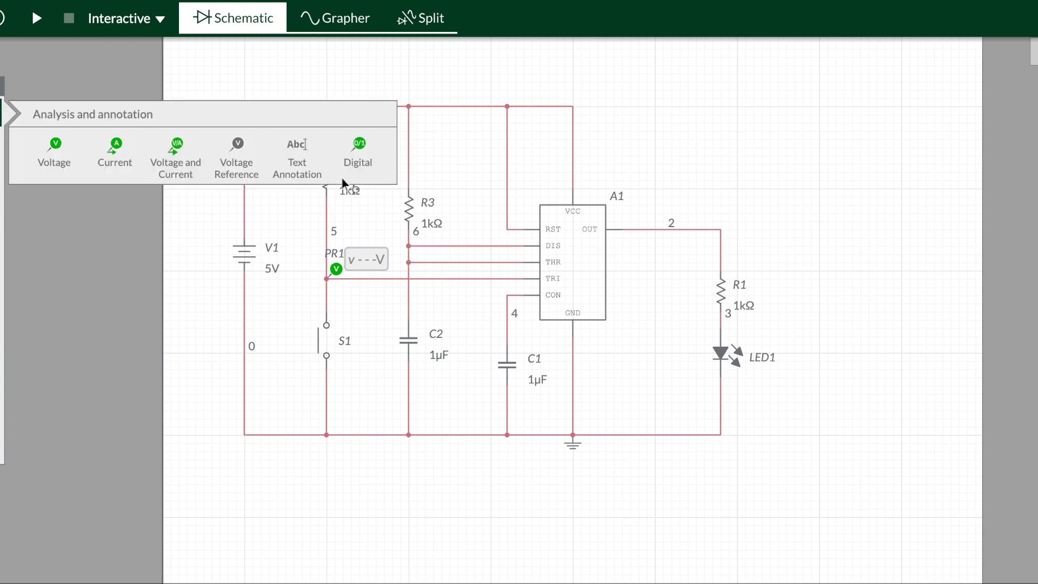
click(55, 154)
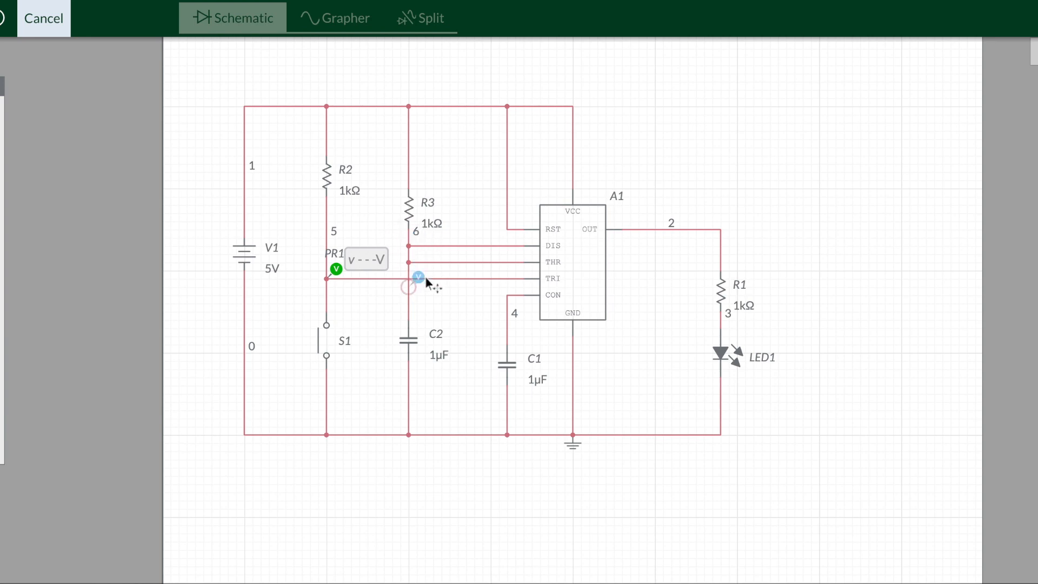
click(425, 303)
click(471, 301)
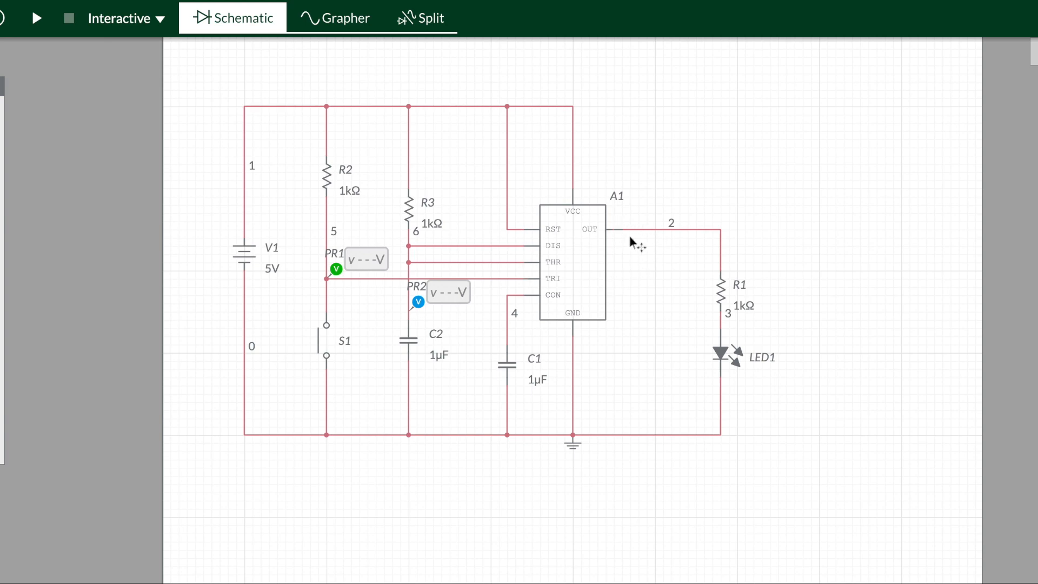
Step: Place a voltage probe on the timer's output wire, at the corner above resistor R1
click(2, 113)
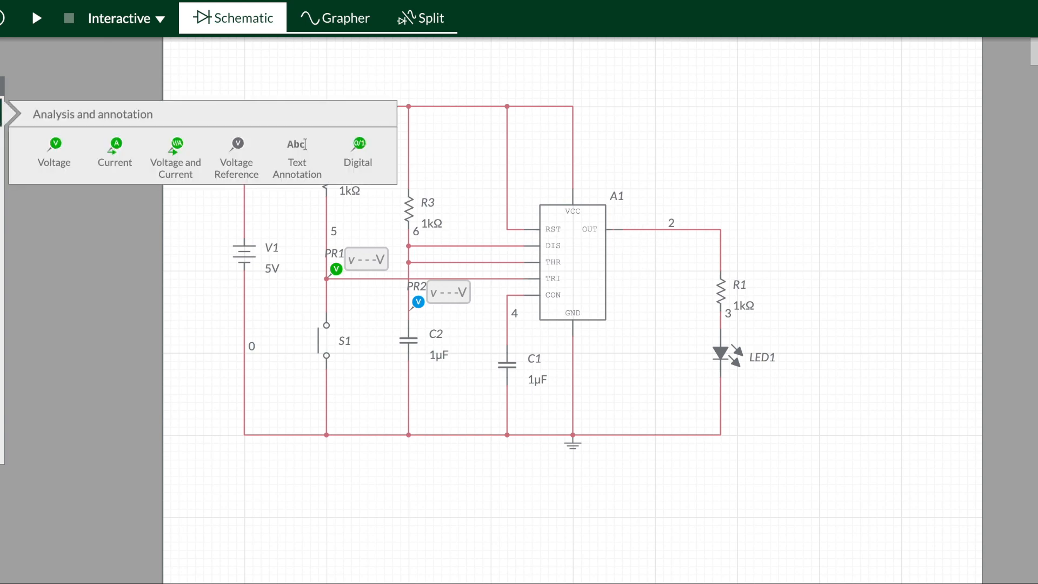
click(54, 152)
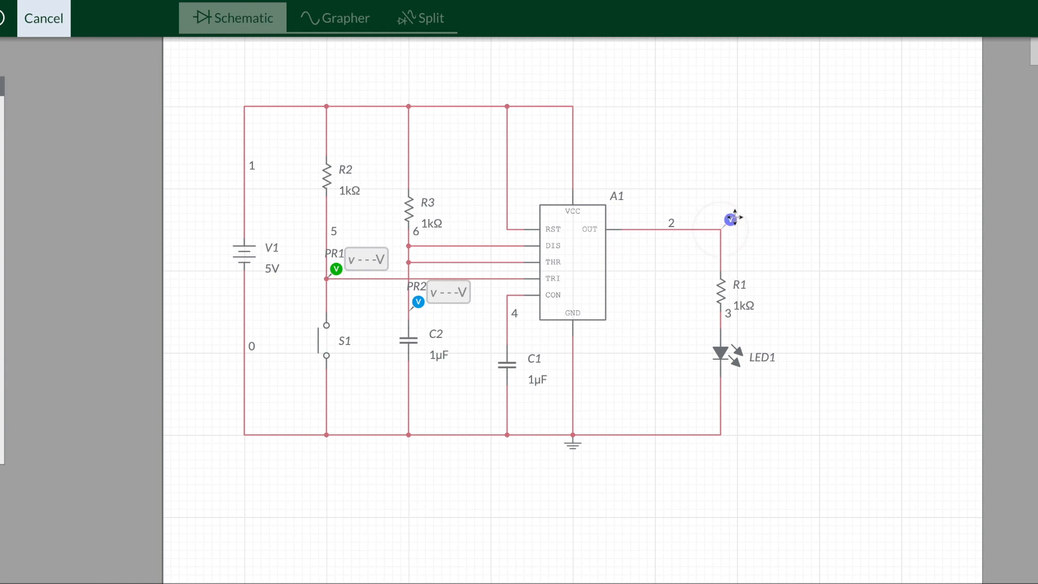
click(731, 218)
click(757, 150)
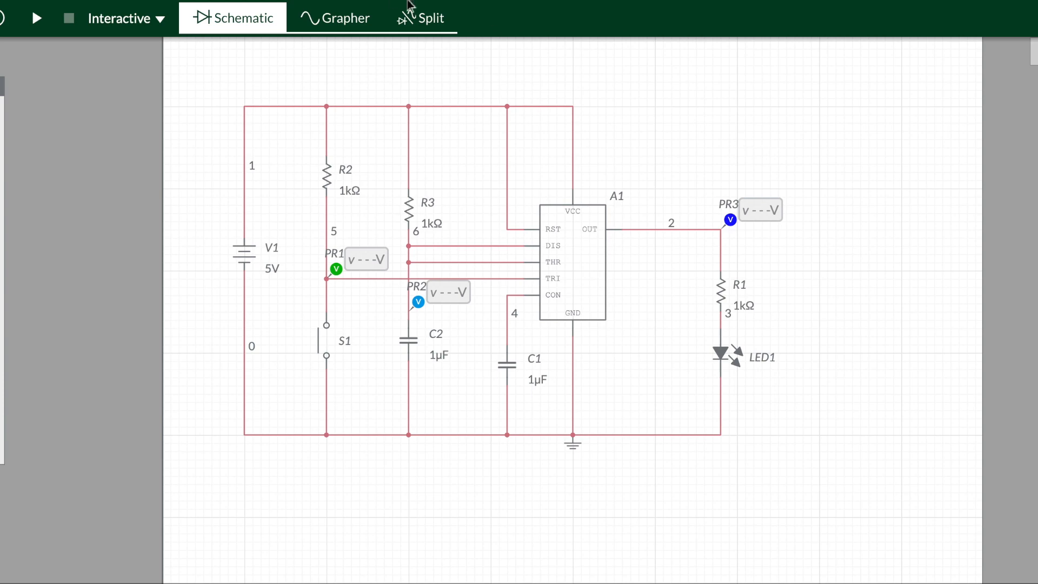
Step: Show the schematic and grapher in split view, and record an interactive simulation run while triggering pushbutton S1 several times
click(438, 23)
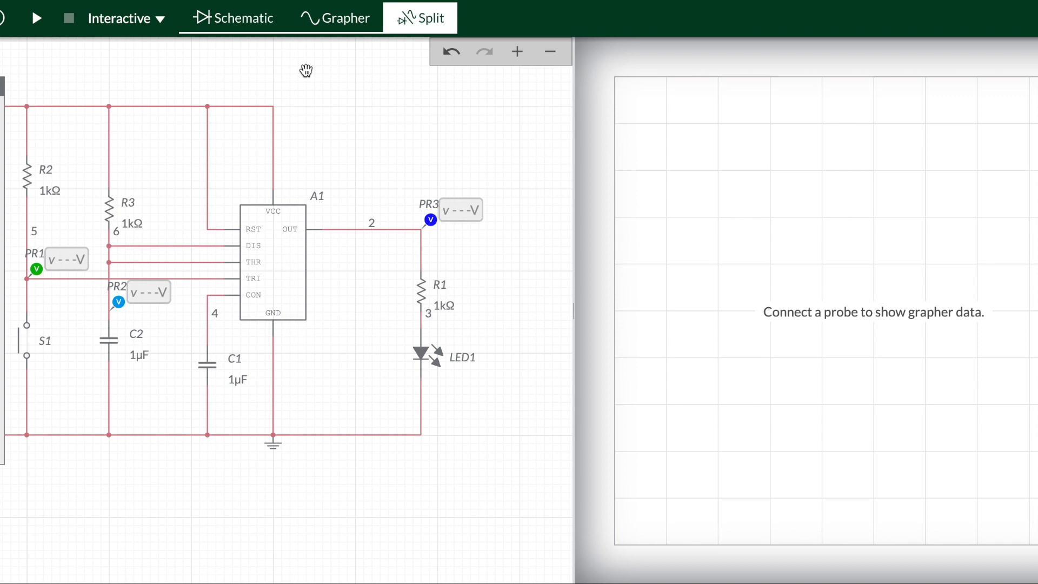
click(37, 20)
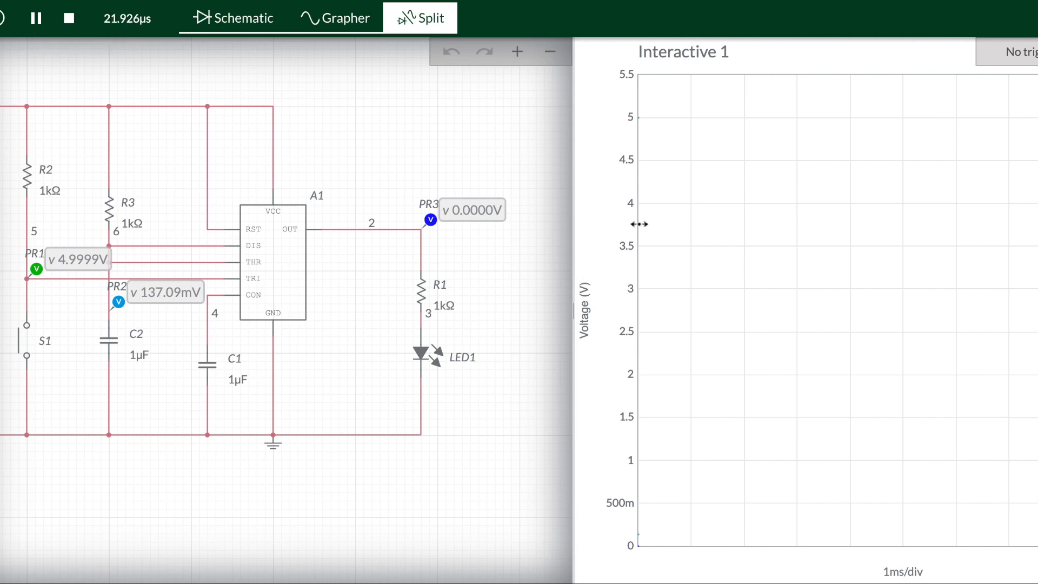
click(21, 339)
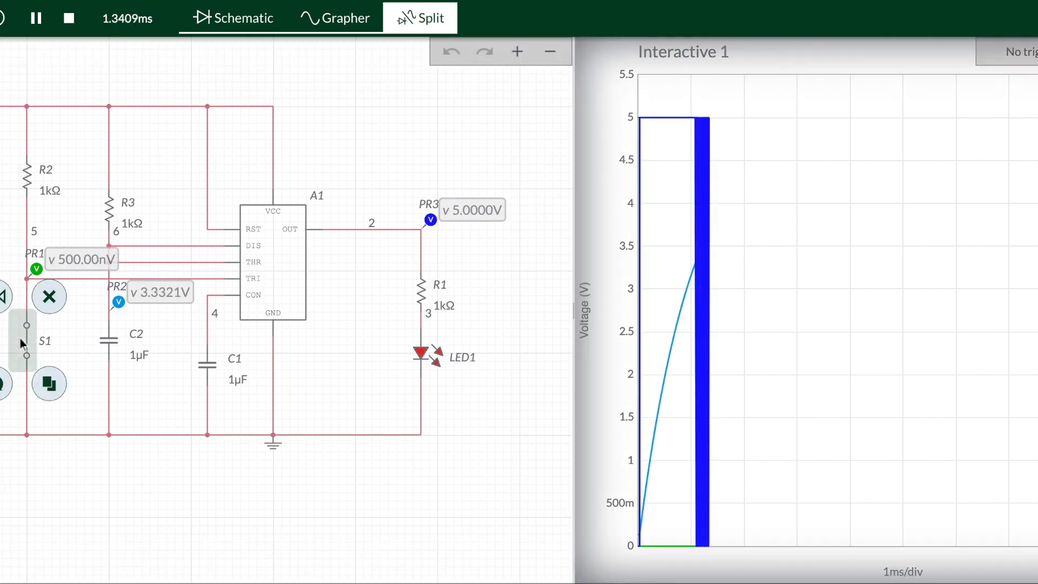
click(20, 343)
click(21, 343)
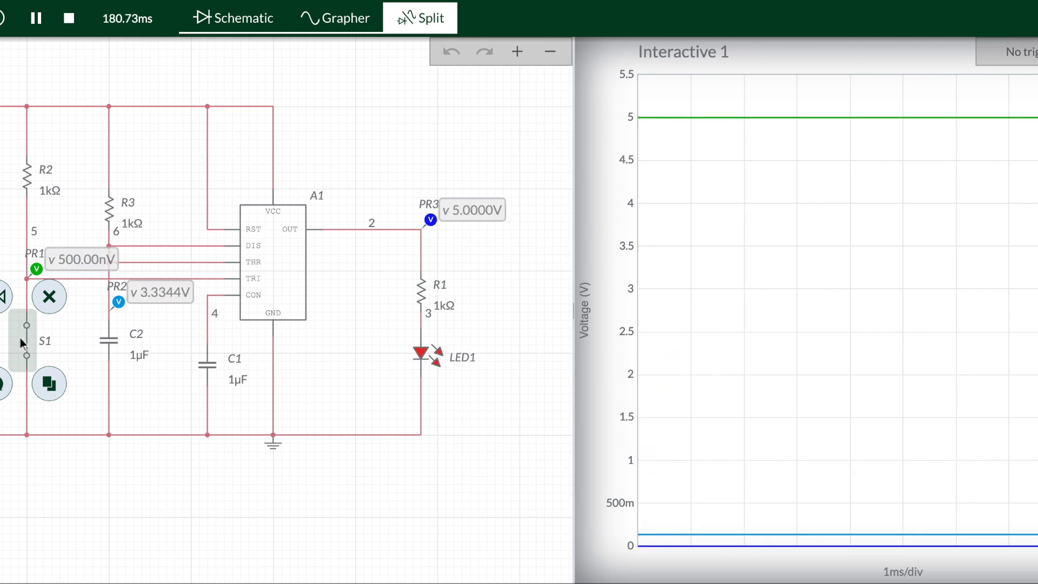
click(20, 339)
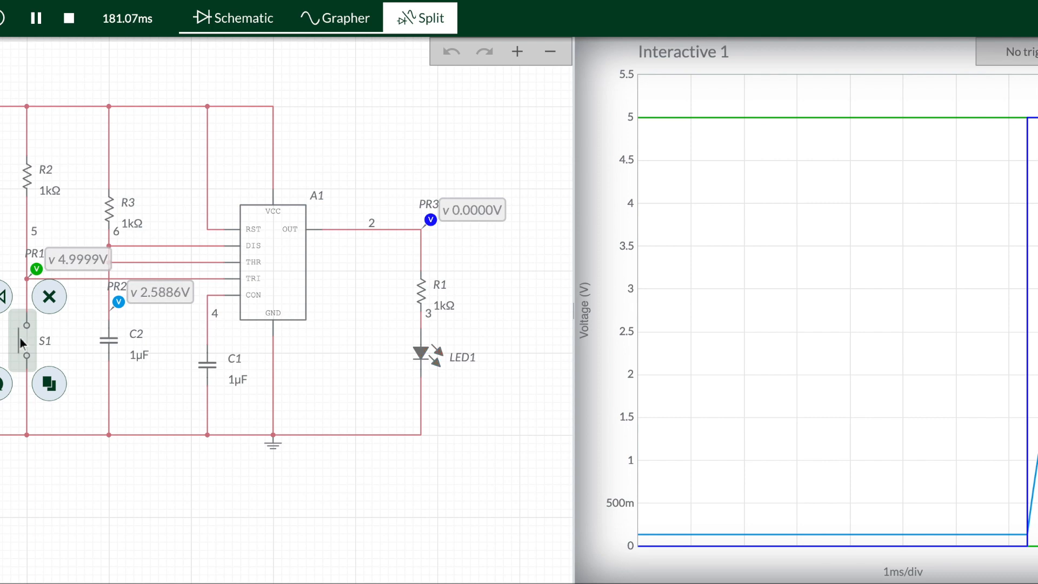
click(20, 341)
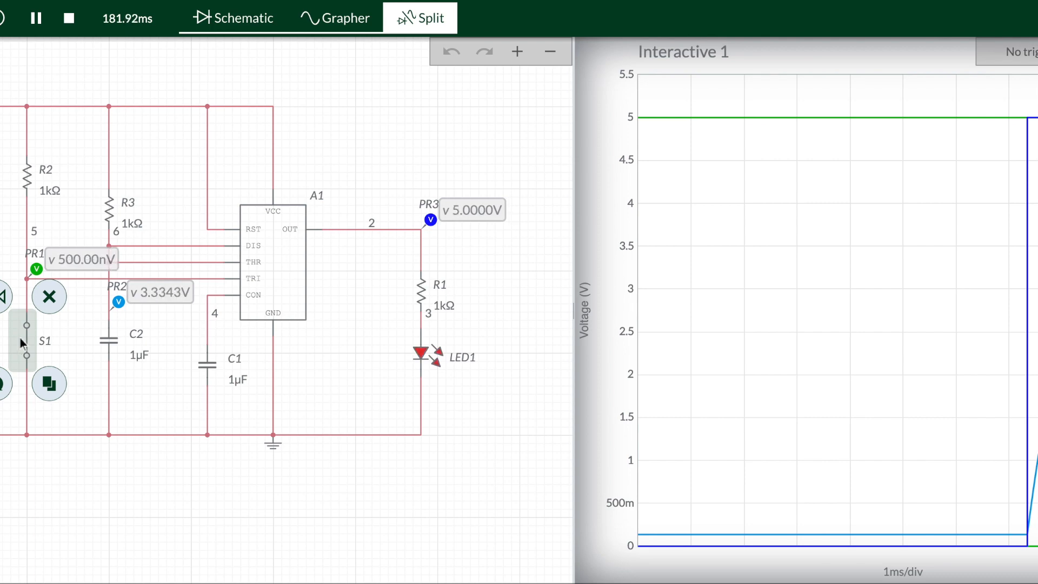
click(22, 343)
click(22, 341)
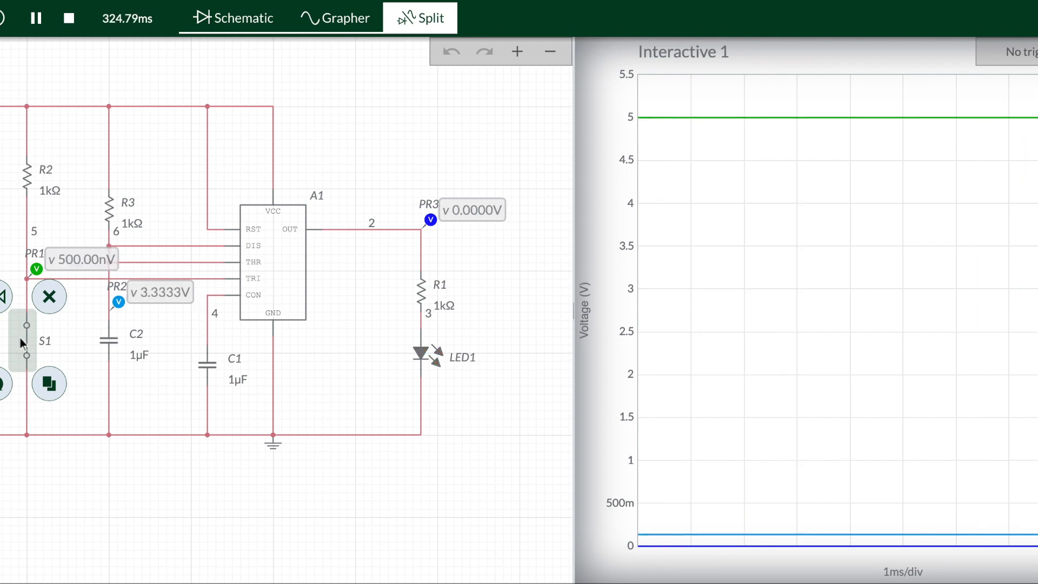
click(22, 342)
click(22, 341)
click(22, 341)
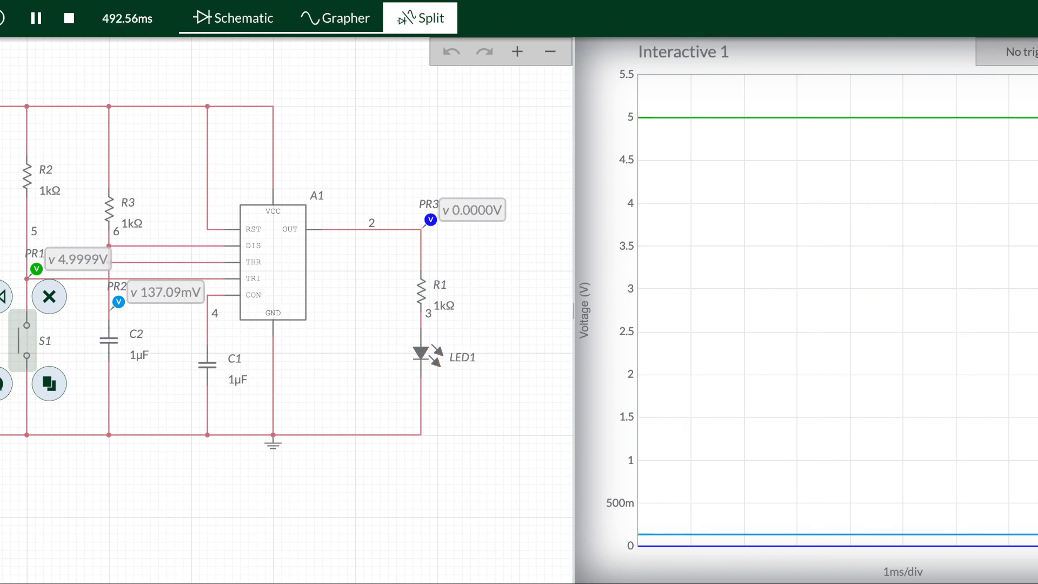
click(71, 19)
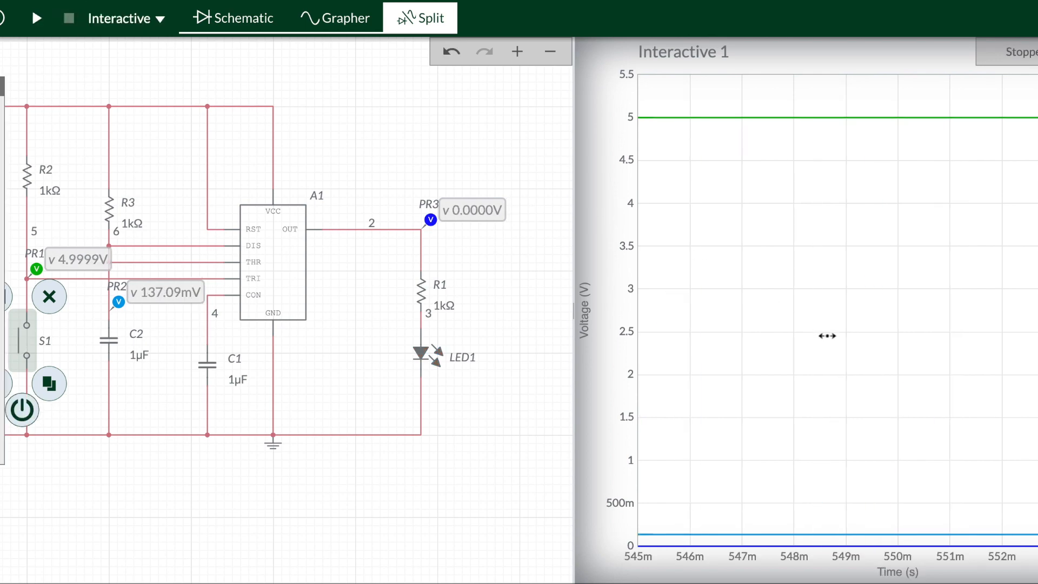
Step: Search back along the grapher's time axis for an output pulse caused by a button trigger
scroll(789, 291, down, 1)
scroll(788, 291, up, 3)
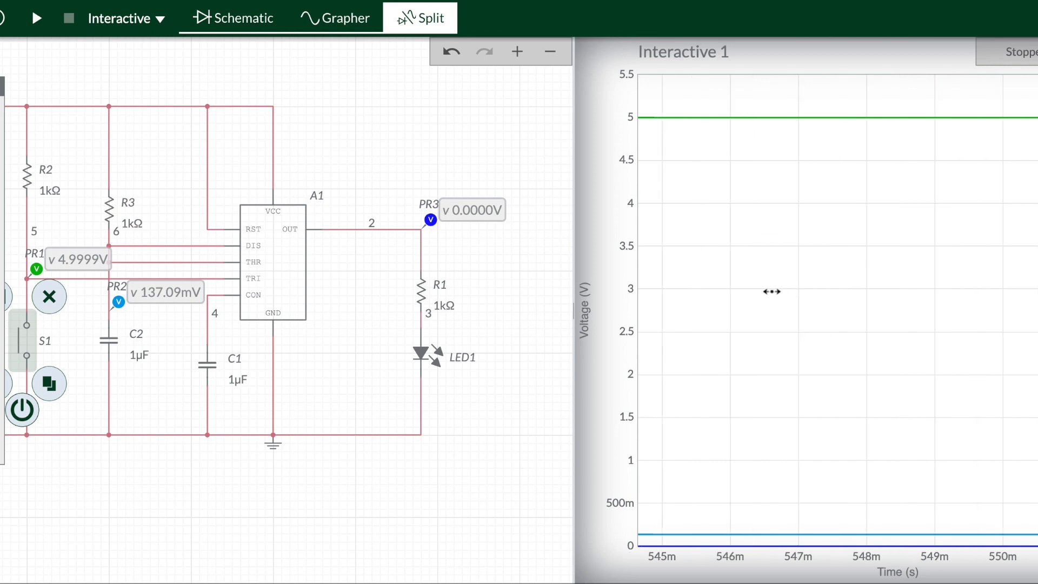
scroll(771, 292, up, 1)
scroll(771, 291, down, 1)
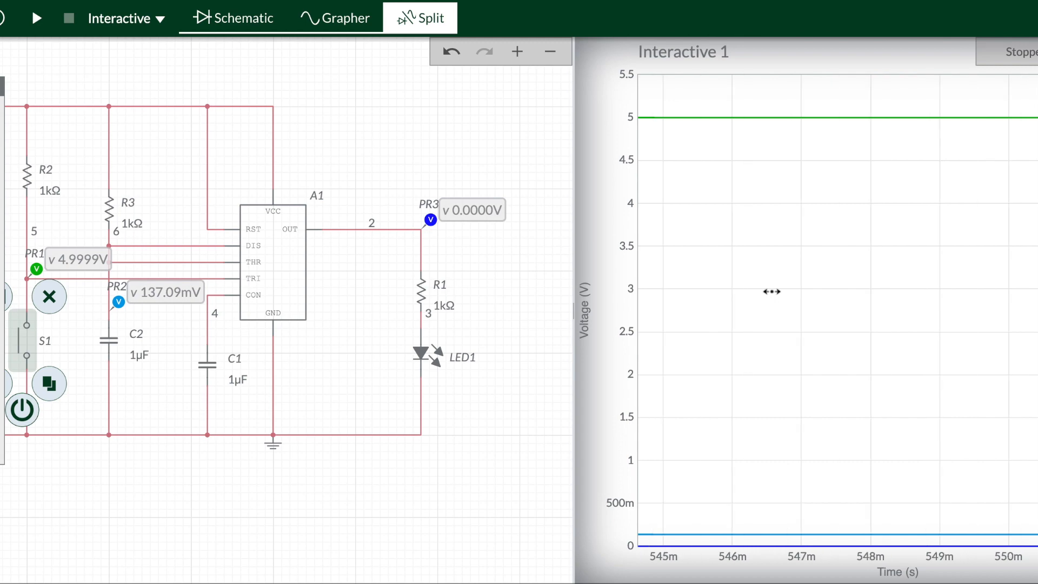
scroll(771, 291, down, 2)
mouse_move(667, 114)
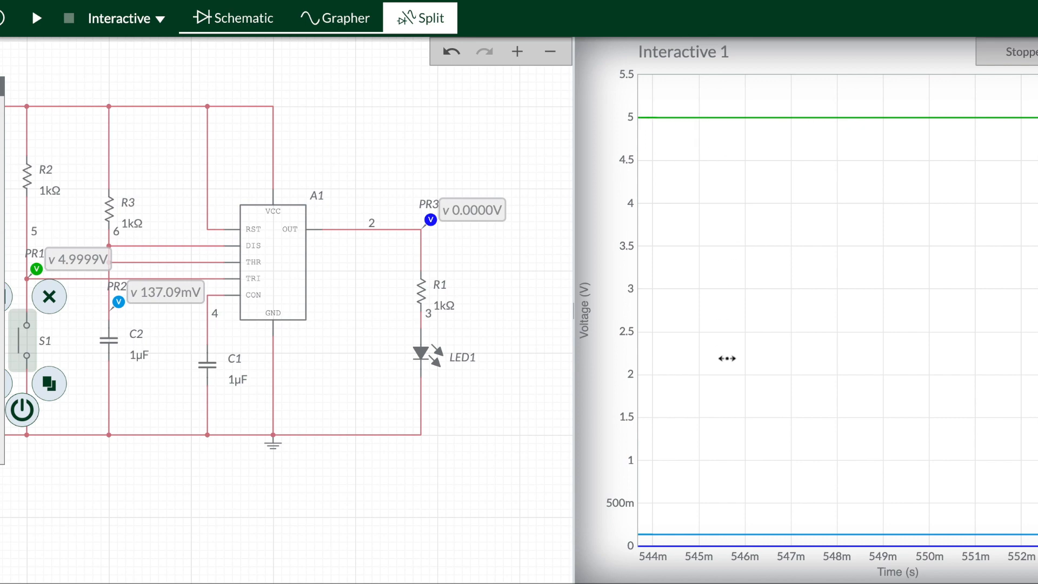
mouse_move(720, 537)
scroll(869, 403, down, 4)
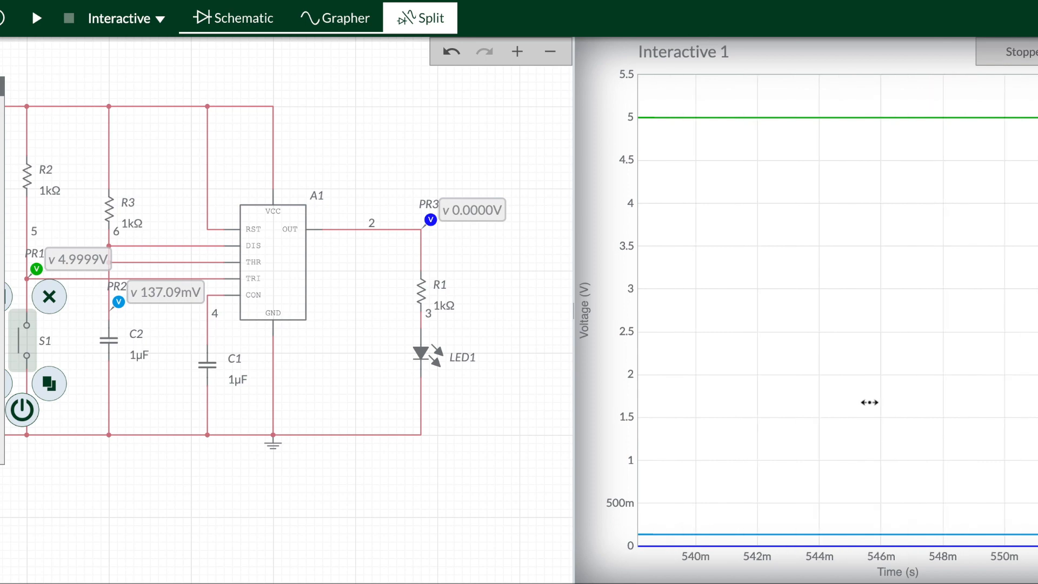
scroll(869, 402, down, 4)
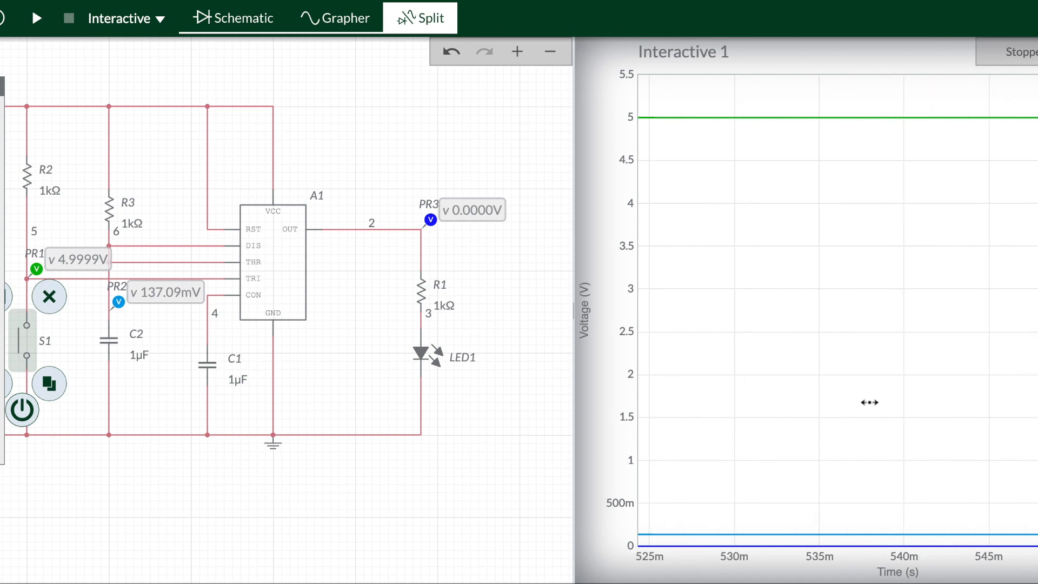
scroll(869, 402, down, 6)
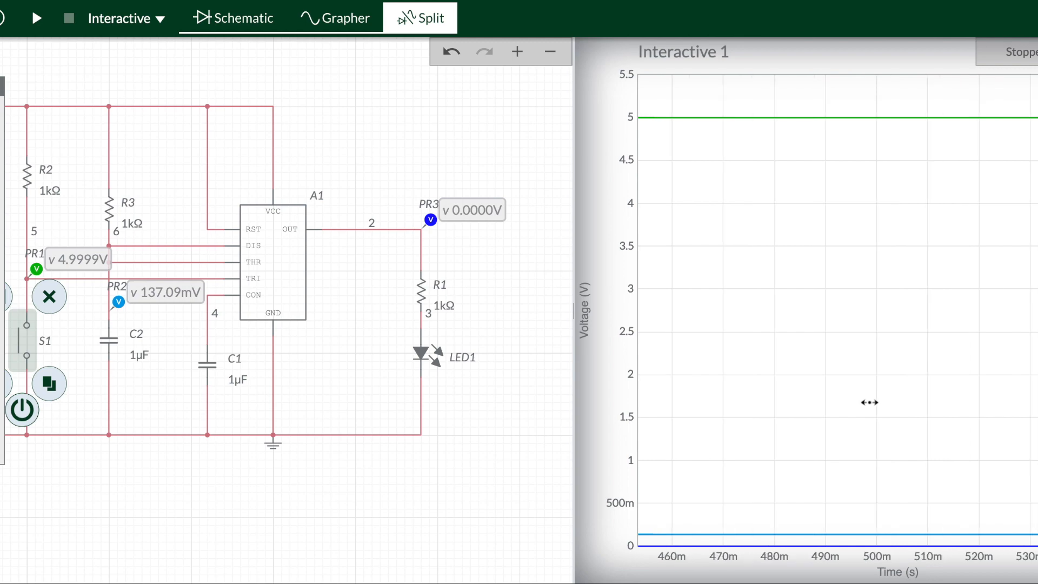
scroll(869, 402, down, 6)
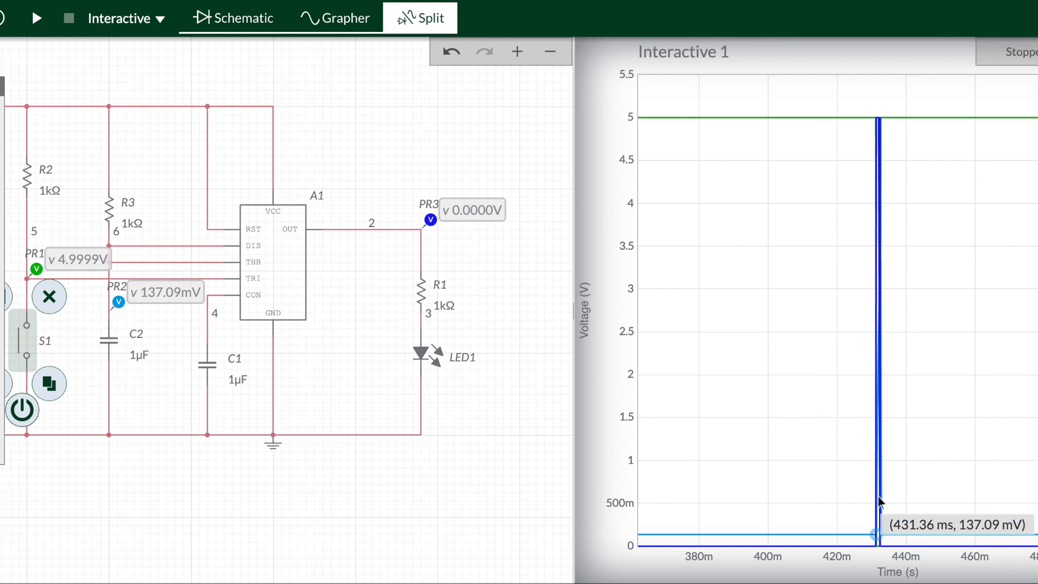
Step: Examine one output pulse closely in the grapher, comparing the trigger, capacitor C2 and output voltage traces
scroll(879, 495, up, 2)
scroll(879, 495, up, 5)
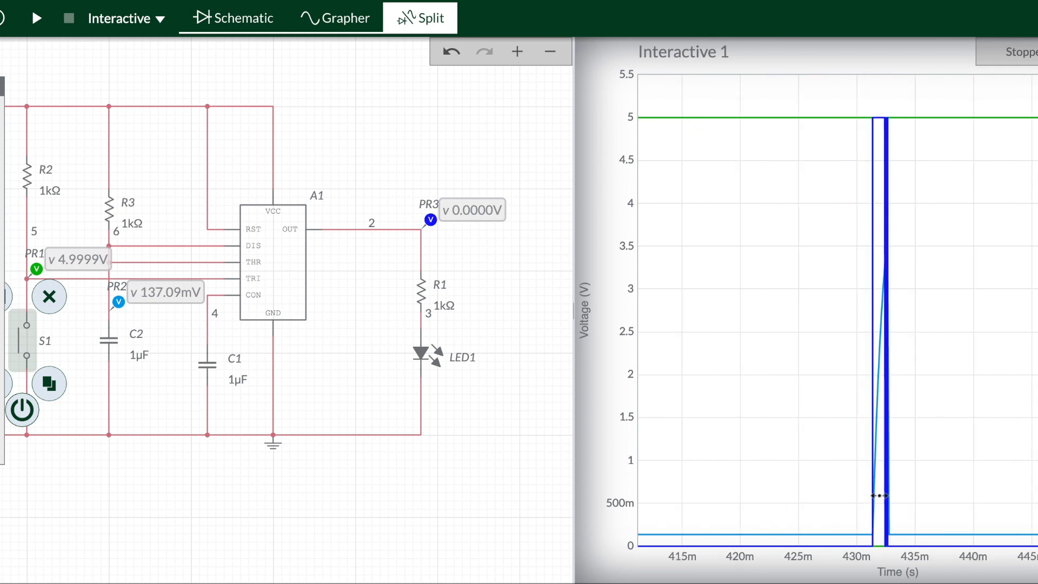
scroll(879, 495, up, 1)
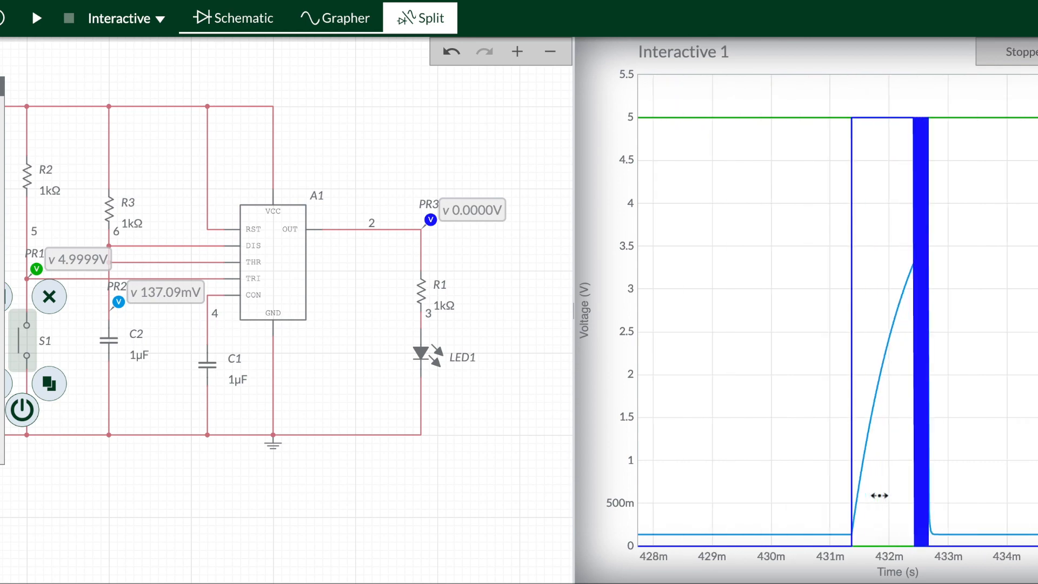
scroll(879, 495, up, 4)
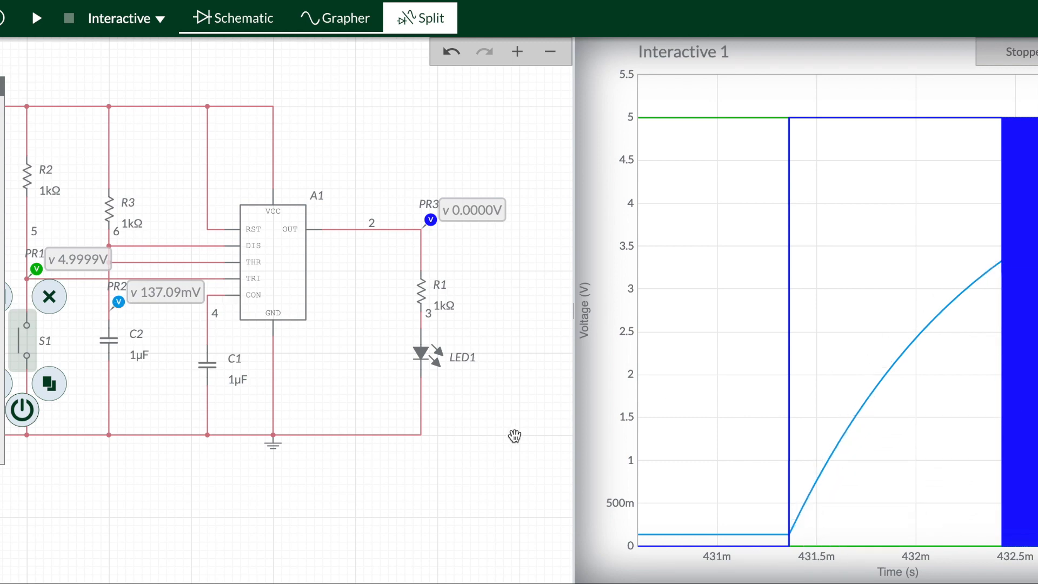
mouse_move(773, 533)
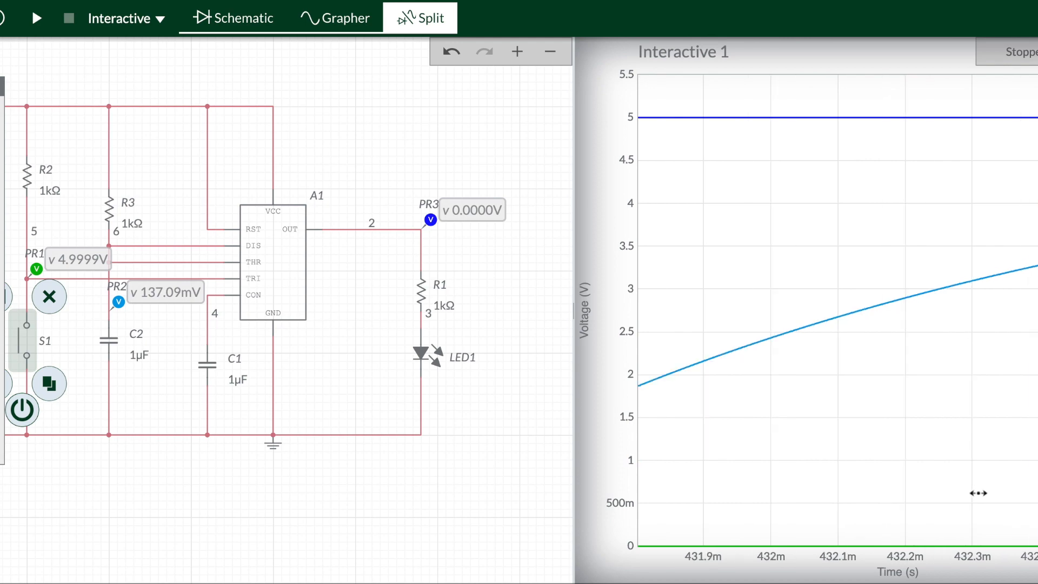
scroll(978, 493, down, 8)
scroll(970, 501, down, 6)
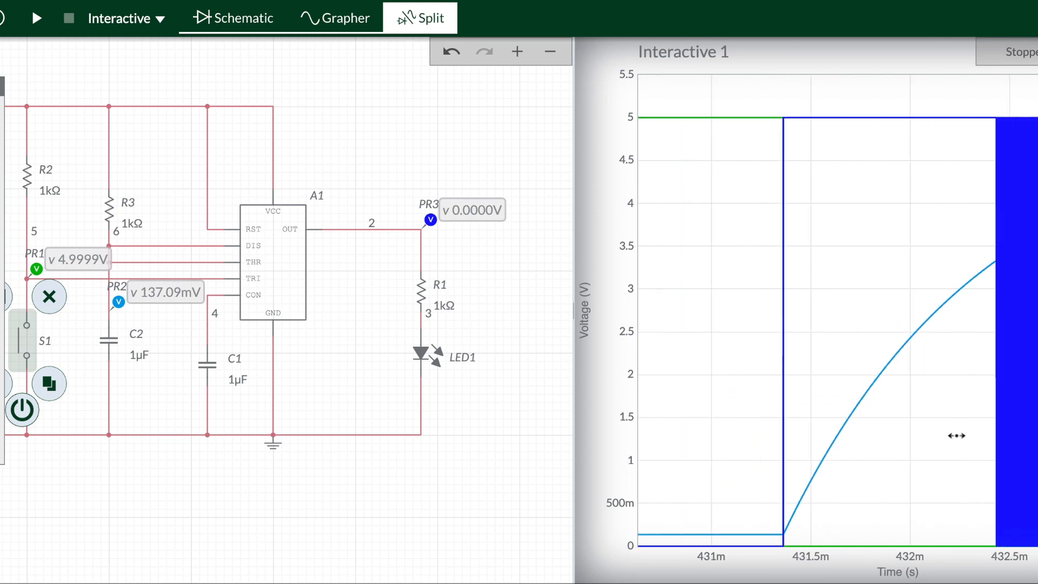
scroll(920, 359, up, 8)
scroll(920, 359, down, 5)
scroll(920, 359, down, 10)
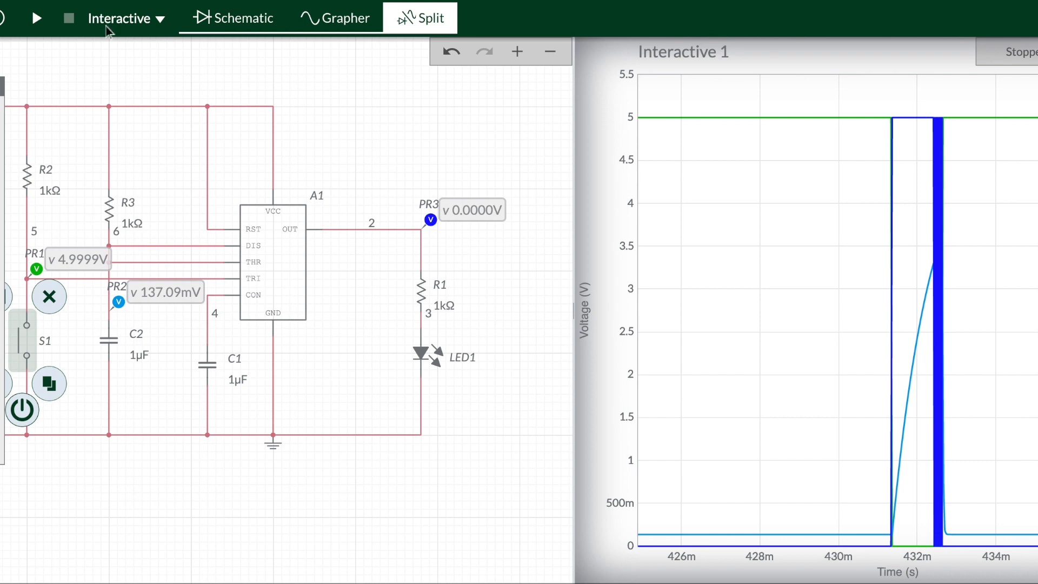
Step: Set resistor R3's resistance to 100 kΩ
click(49, 196)
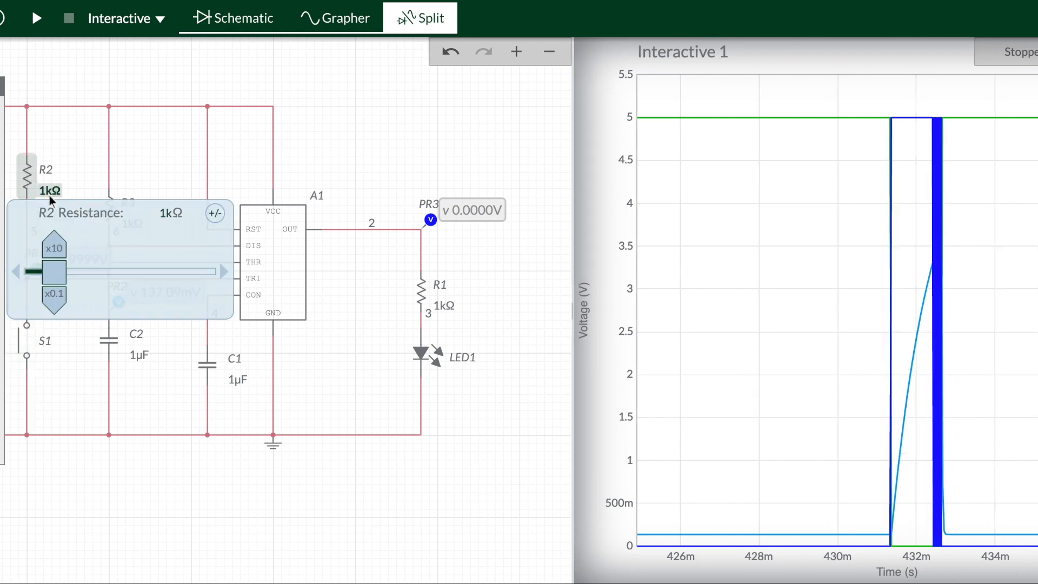
click(179, 162)
click(73, 226)
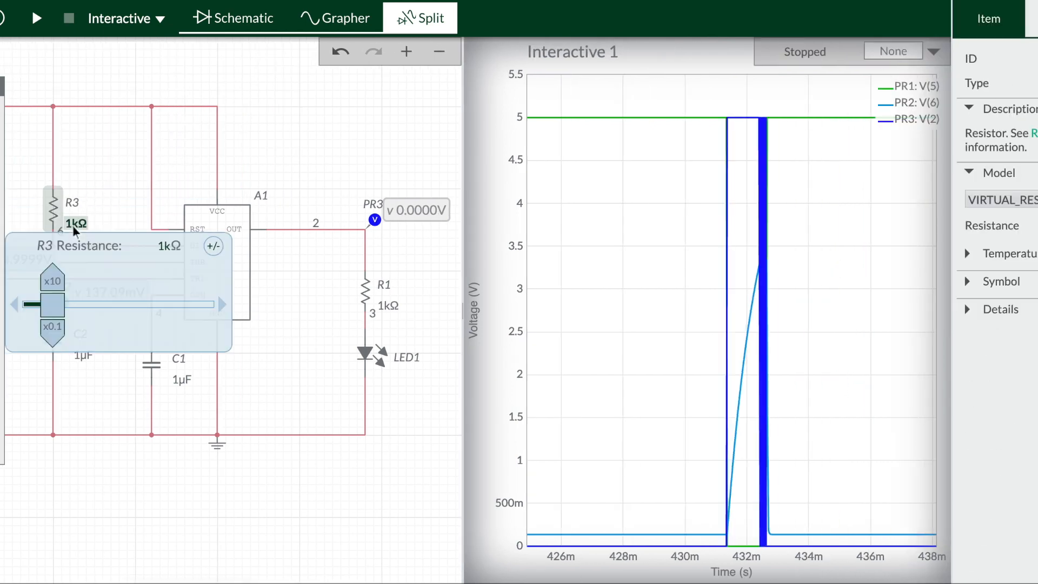
click(166, 248)
double_click(163, 246)
click(163, 246)
click(164, 247)
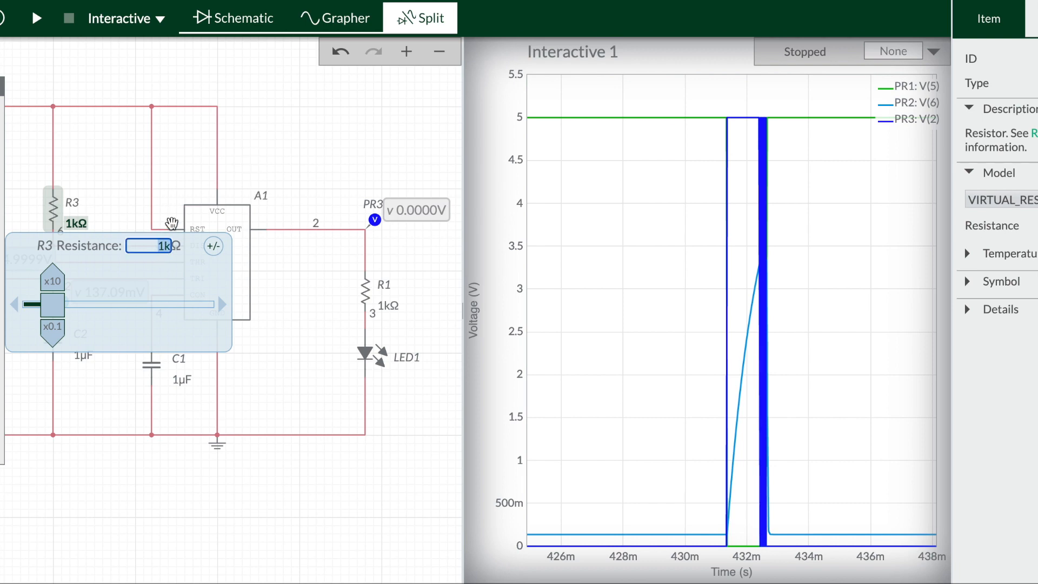
click(165, 248)
text(00)
click(303, 164)
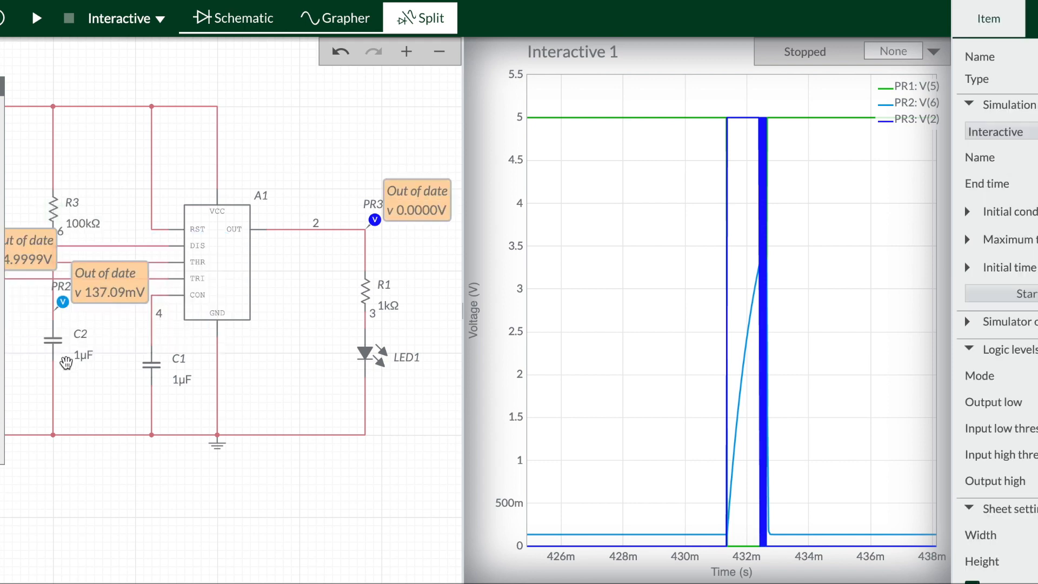
Step: Set capacitor C2's capacitance to 10 µF
click(83, 354)
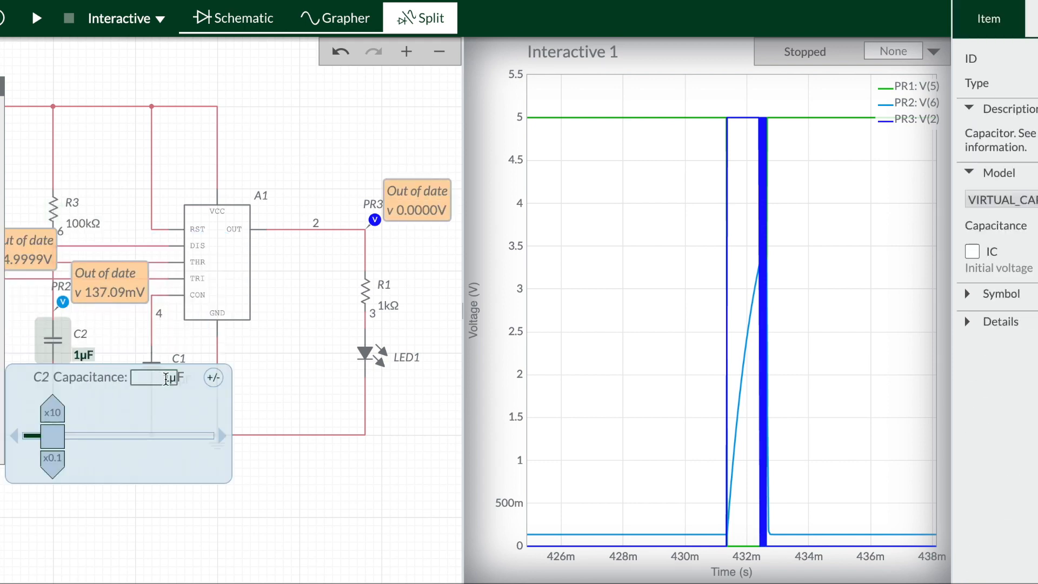
double_click(167, 378)
click(169, 377)
text(0)
click(326, 525)
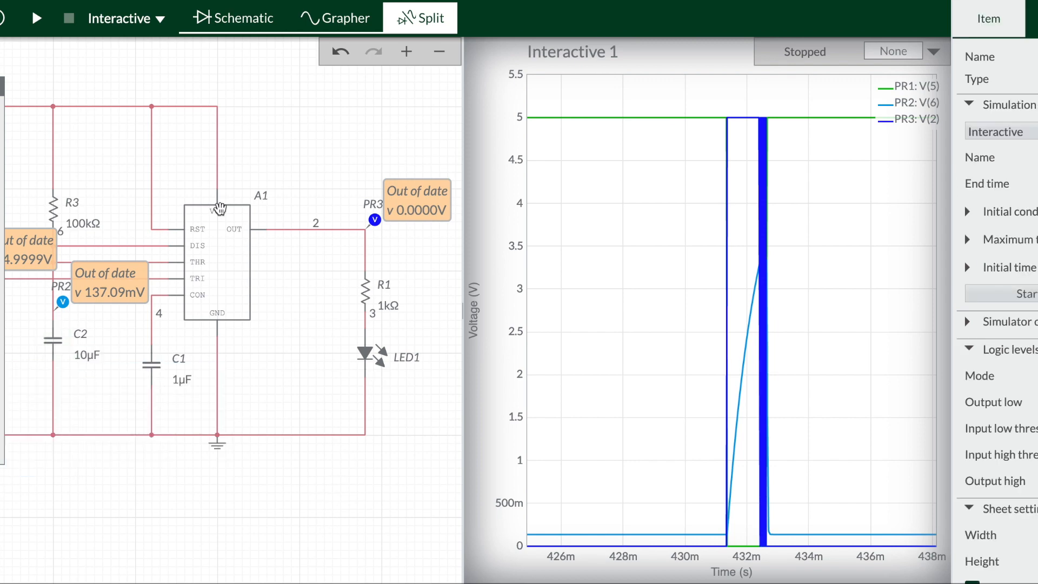
Step: Run the interactive simulation, close and reopen switch S1 to trigger the timer, and widen the grapher's time scale to 500 ms/div
click(35, 20)
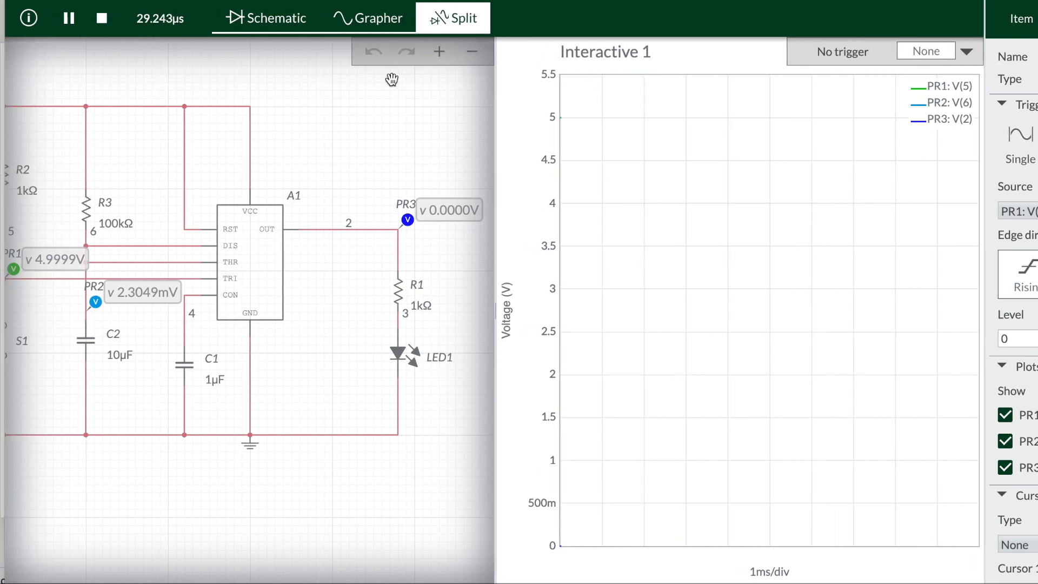
scroll(391, 79, down, 2)
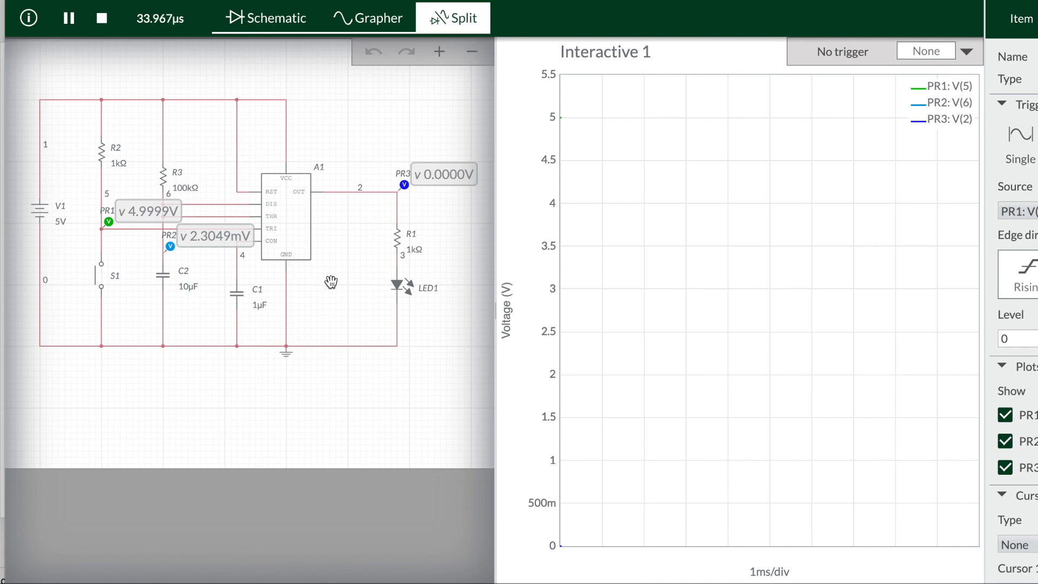
click(98, 276)
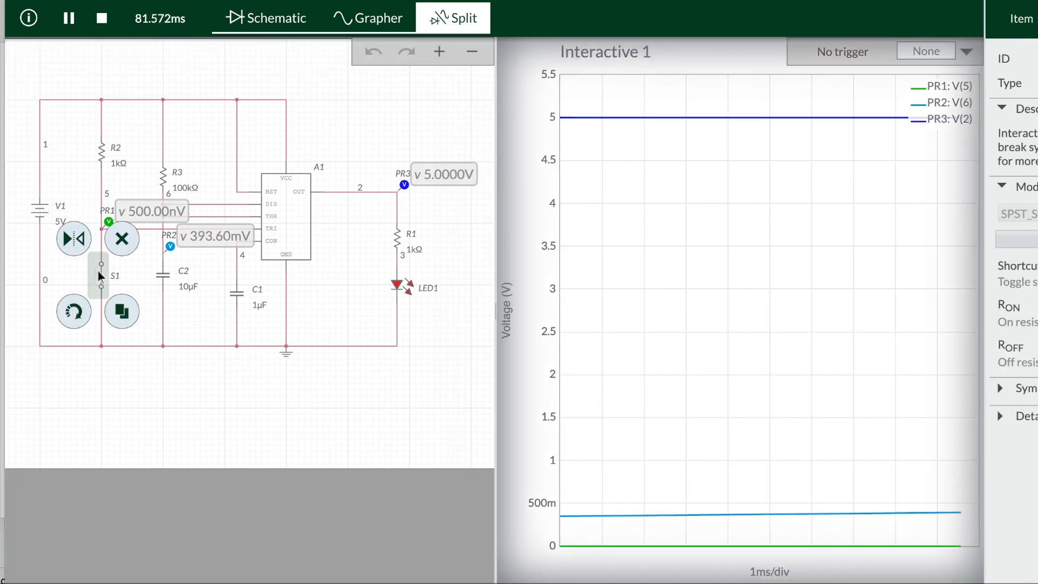
click(98, 276)
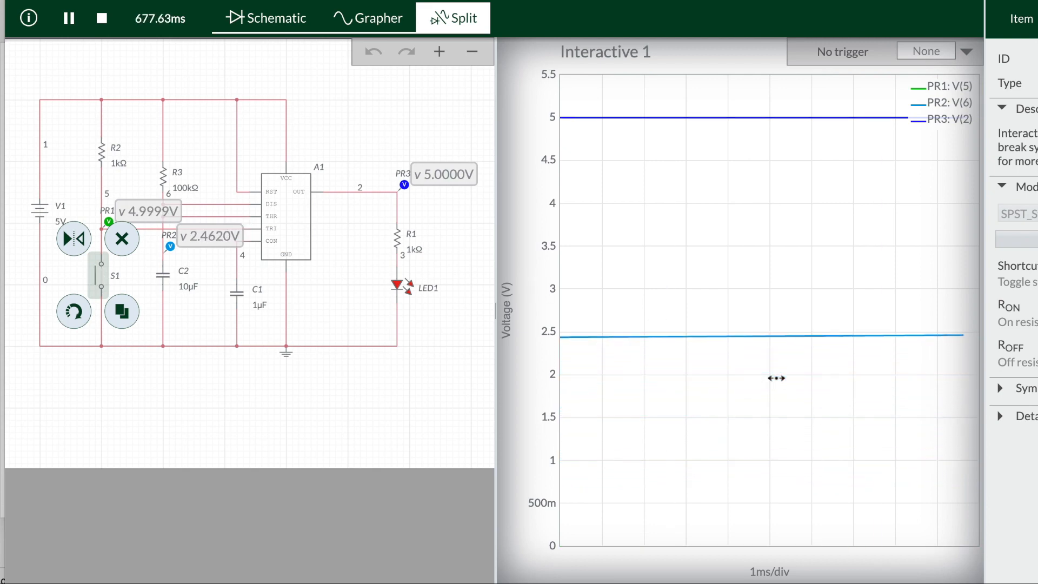
scroll(776, 377, down, 4)
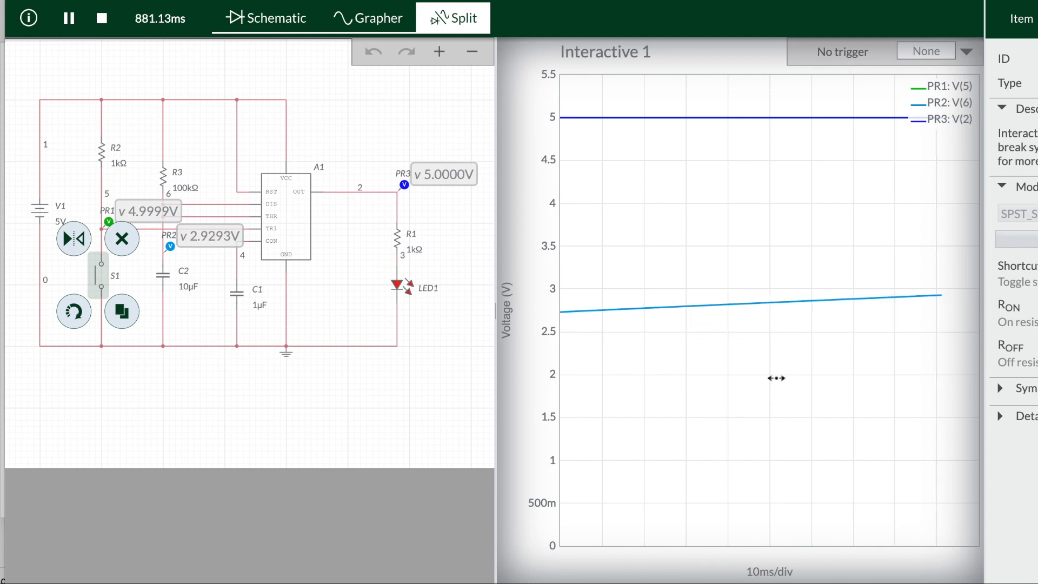
scroll(750, 404, down, 2)
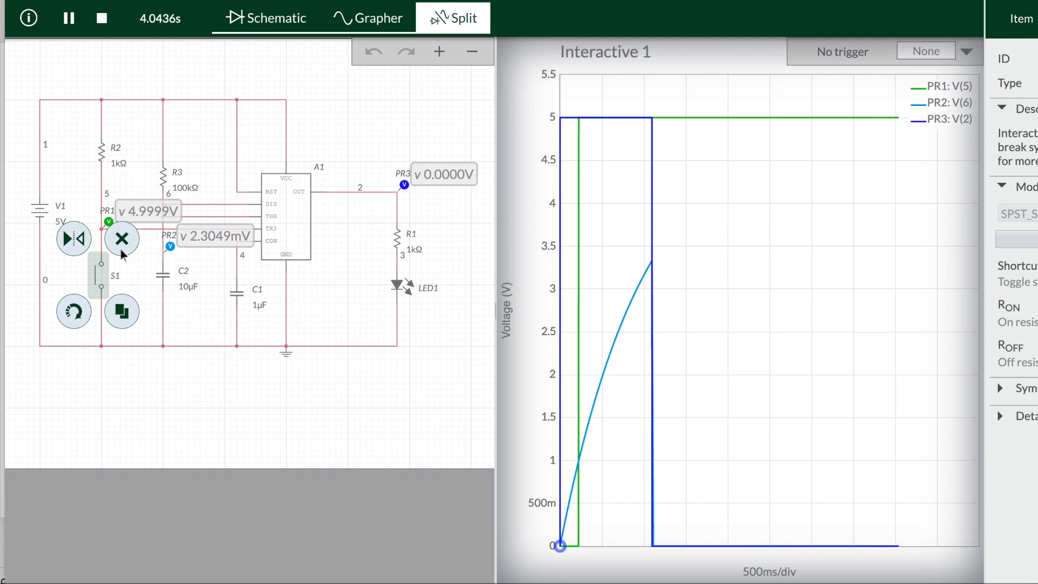
Step: Trigger the timer with S1 once more and stop the simulation after the complete output pulse is recorded
click(97, 278)
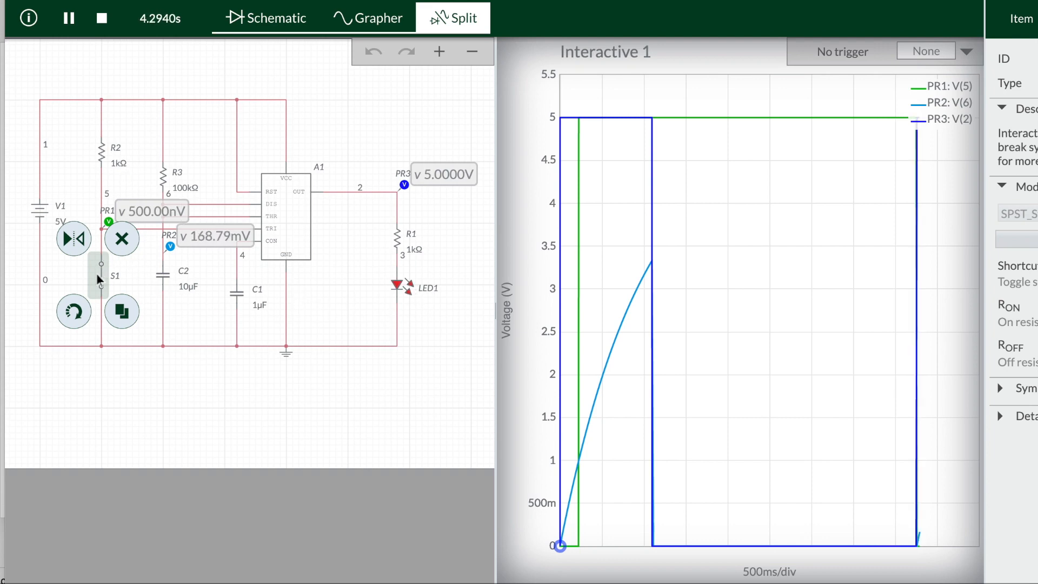
click(97, 278)
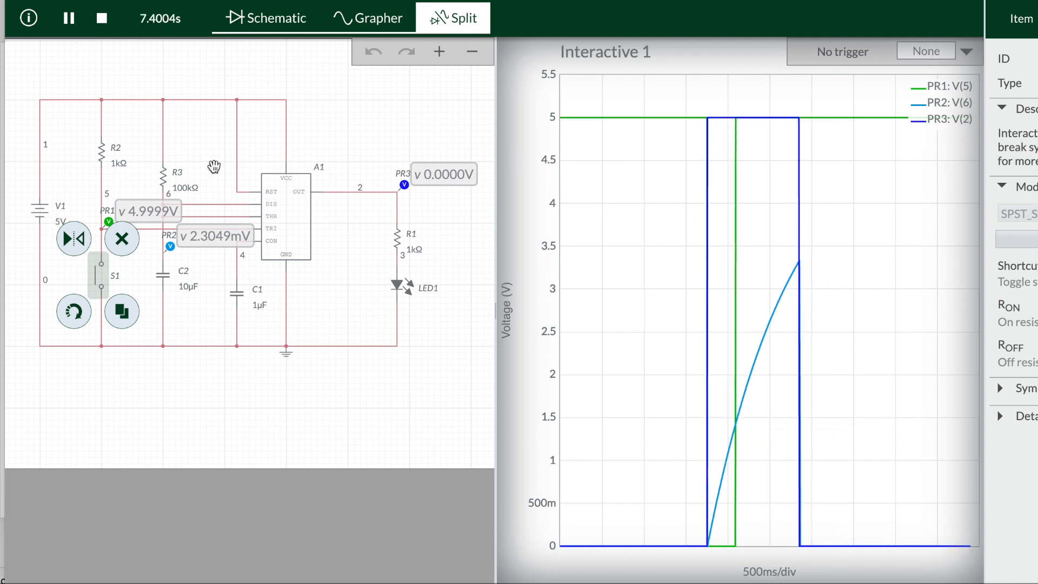
click(103, 20)
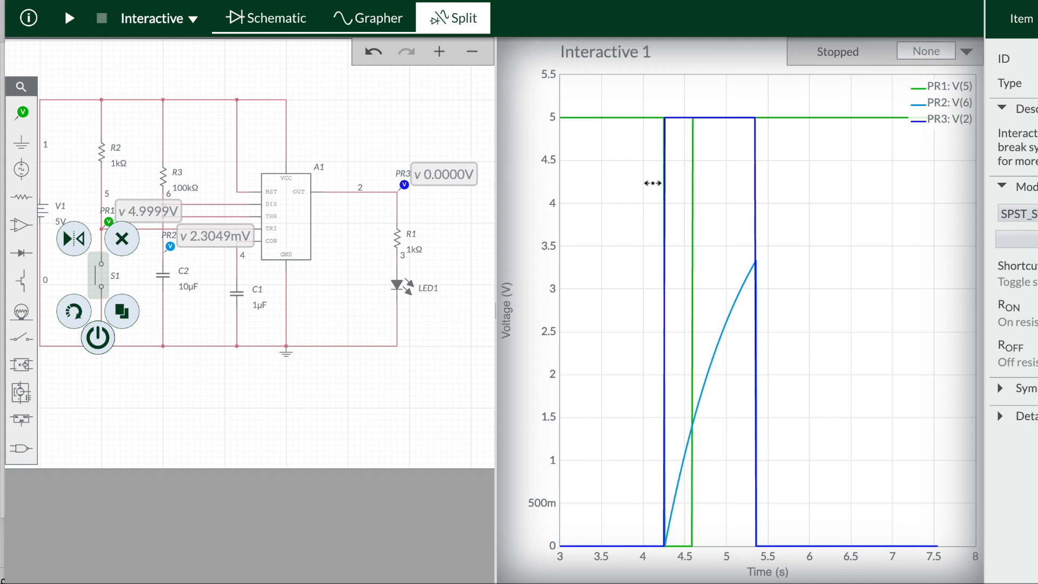
Step: Enable X Axis cursors on the Interactive 1 graph
mouse_move(665, 120)
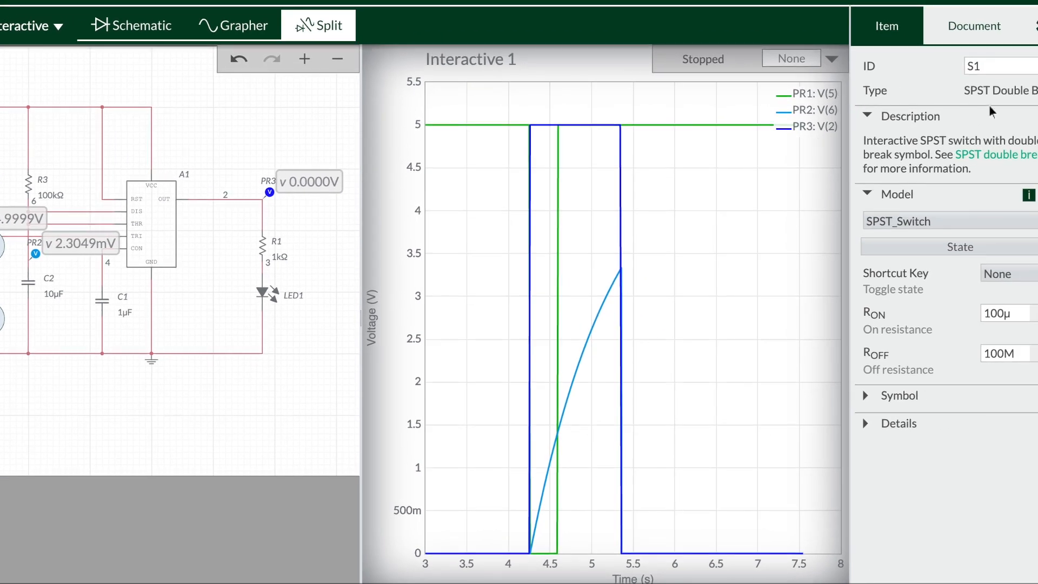
click(971, 28)
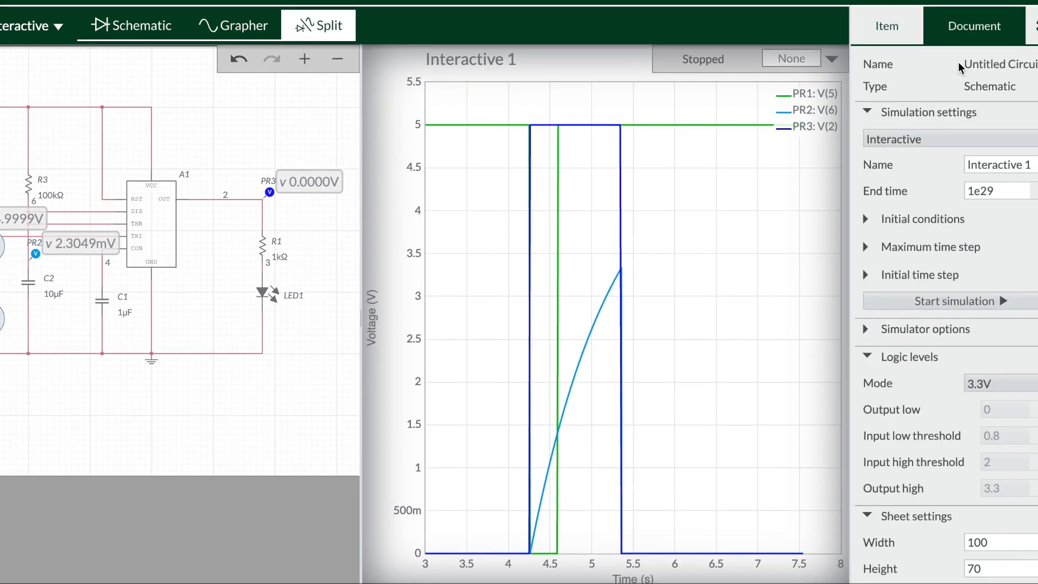
click(694, 235)
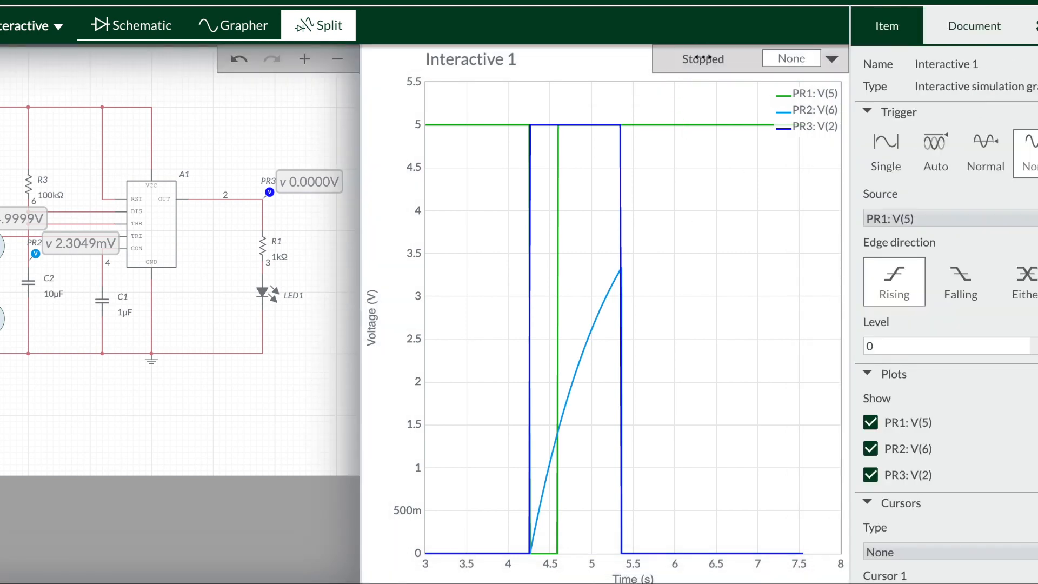
click(954, 346)
scroll(955, 346, down, 1)
scroll(954, 346, down, 3)
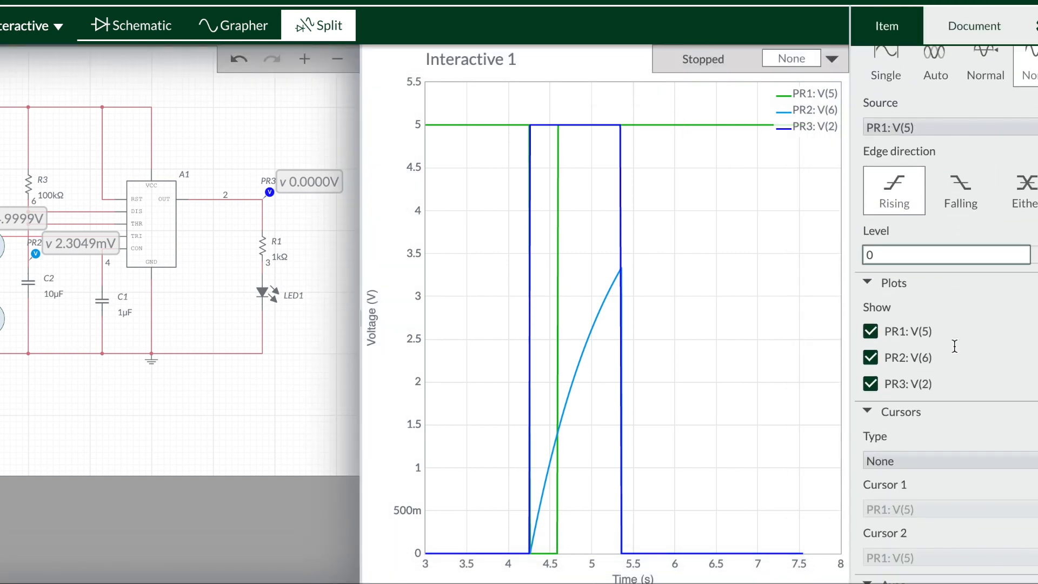
scroll(954, 351, down, 1)
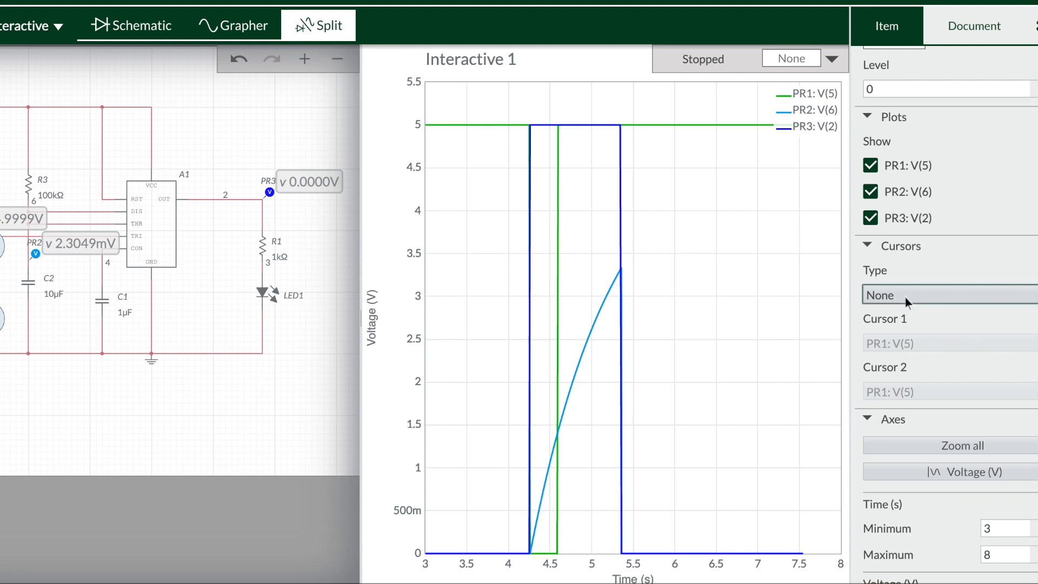
click(948, 295)
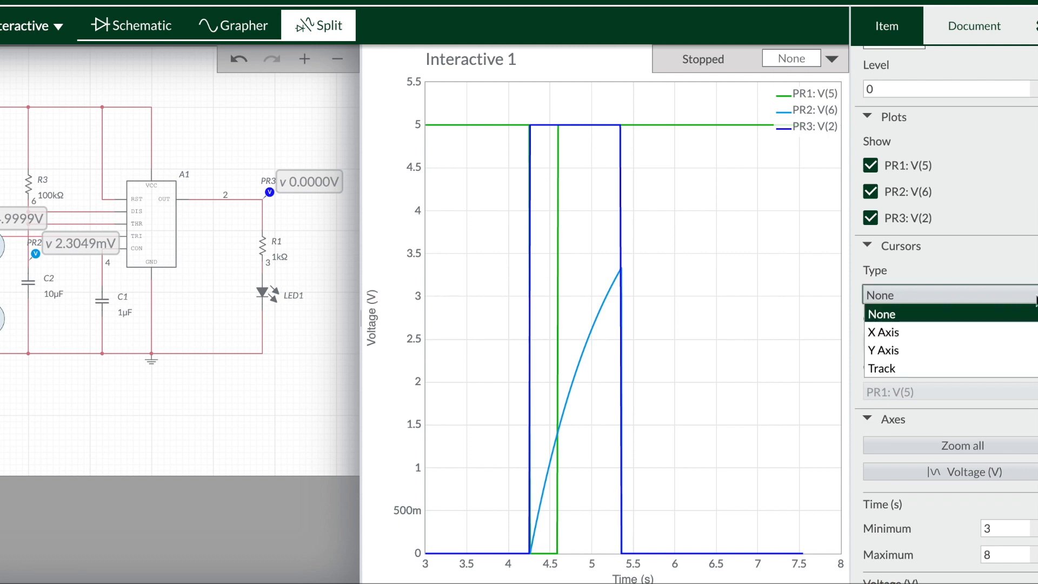
click(947, 339)
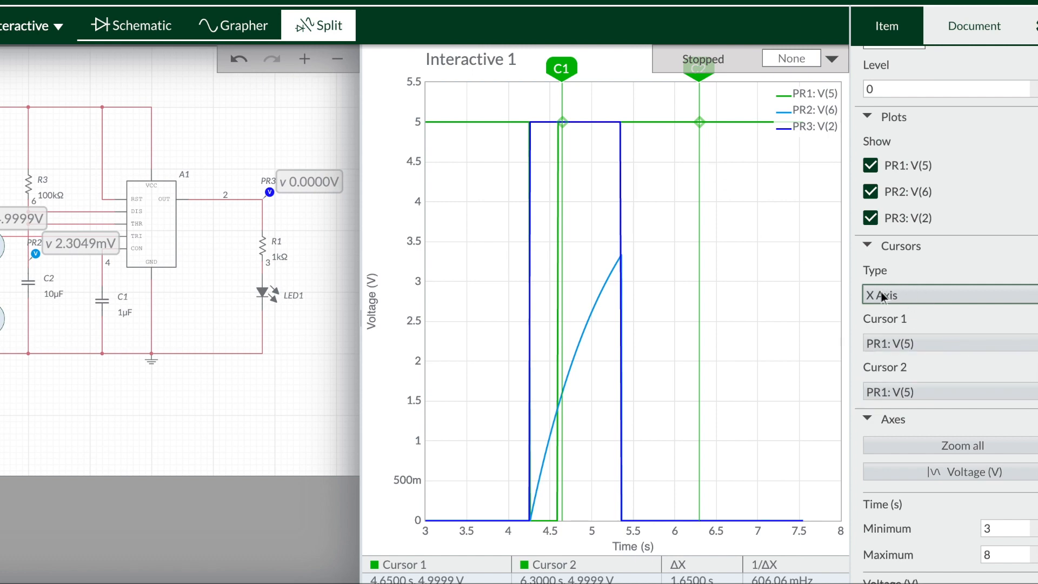
Step: Measure the output pulse's width by placing cursor C1 on its rising edge and cursor C2 on its falling edge
drag(560, 67, 528, 69)
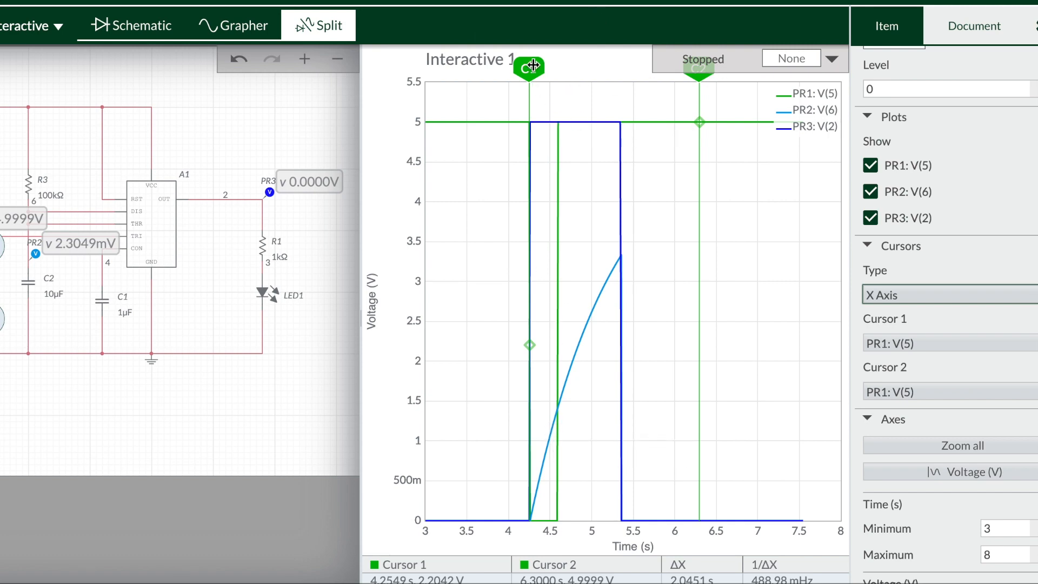
drag(529, 67, 531, 68)
drag(699, 73, 619, 90)
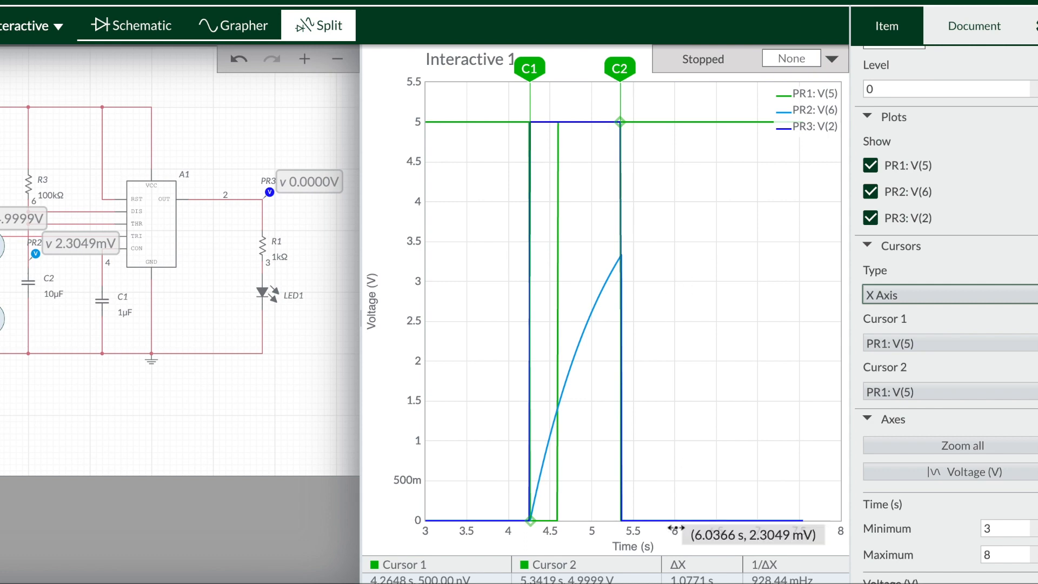
Step: Show both recorded pulses and realign cursors C1 and C2 with the start and end of the second output pulse
scroll(688, 524, down, 5)
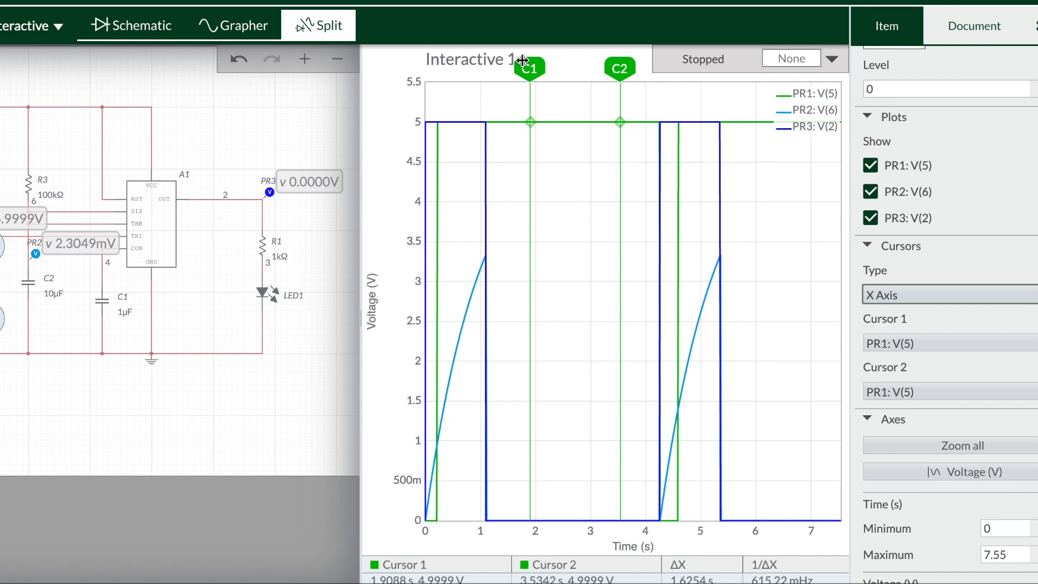
scroll(656, 311, up, 10)
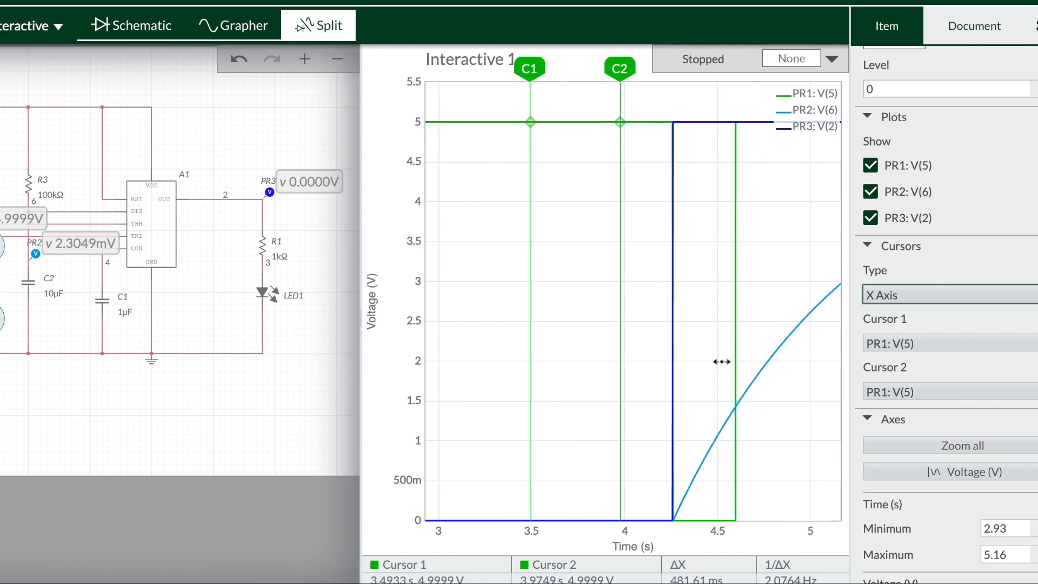
scroll(721, 361, down, 10)
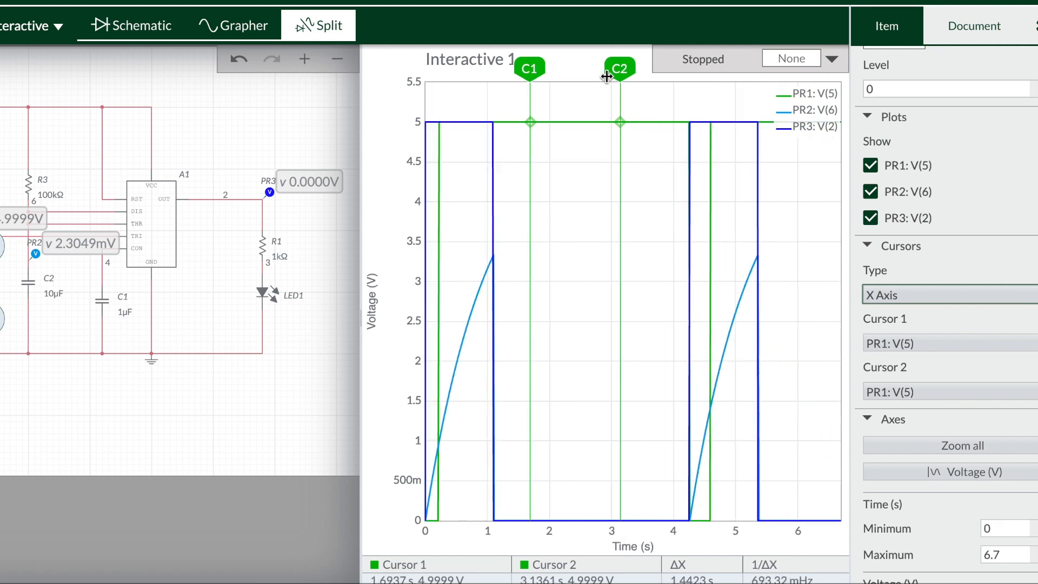
drag(619, 72, 757, 76)
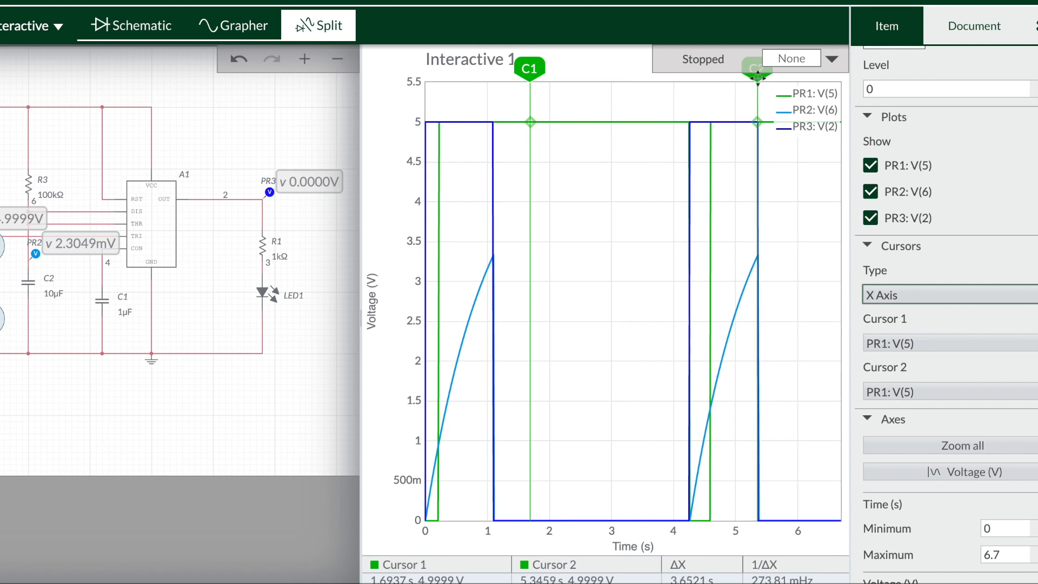
drag(529, 69, 688, 79)
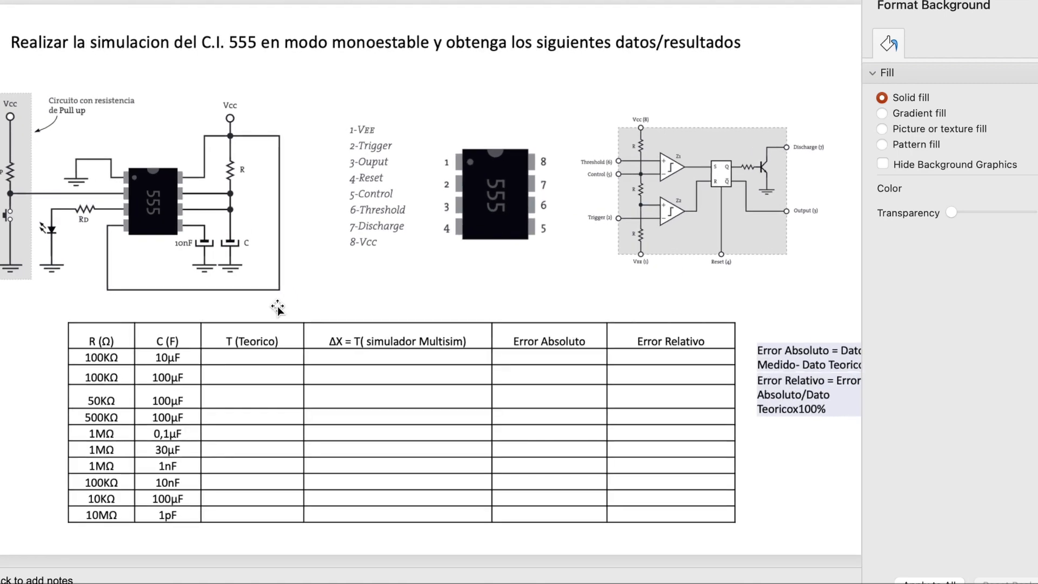
Step: Switch to the PowerPoint results table and enter 1,1 as T (Teorico) and 1,1380 as ΔX for the 100KΩ, 10µF row
scroll(277, 310, up, 2)
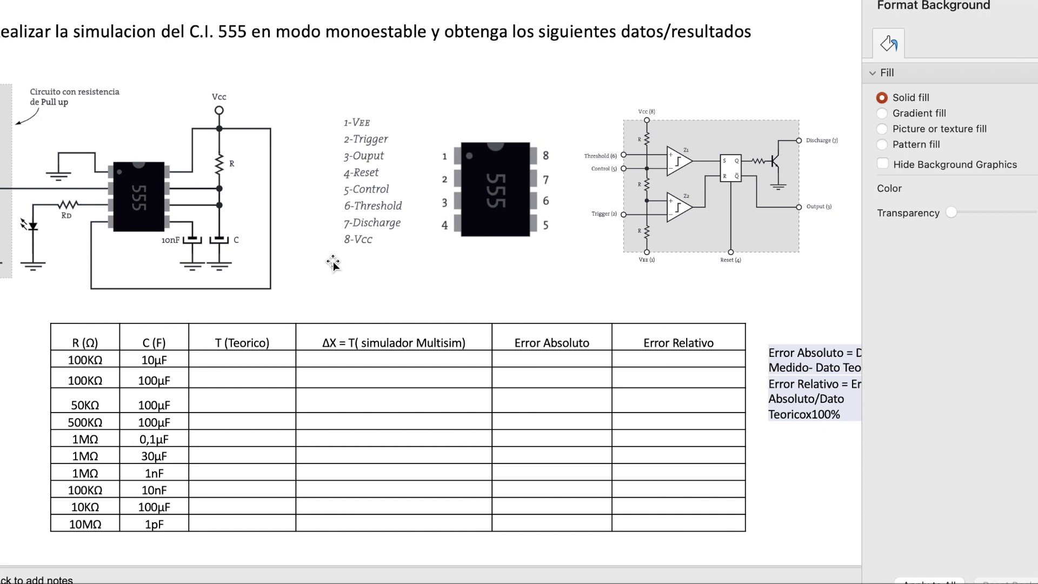
click(361, 359)
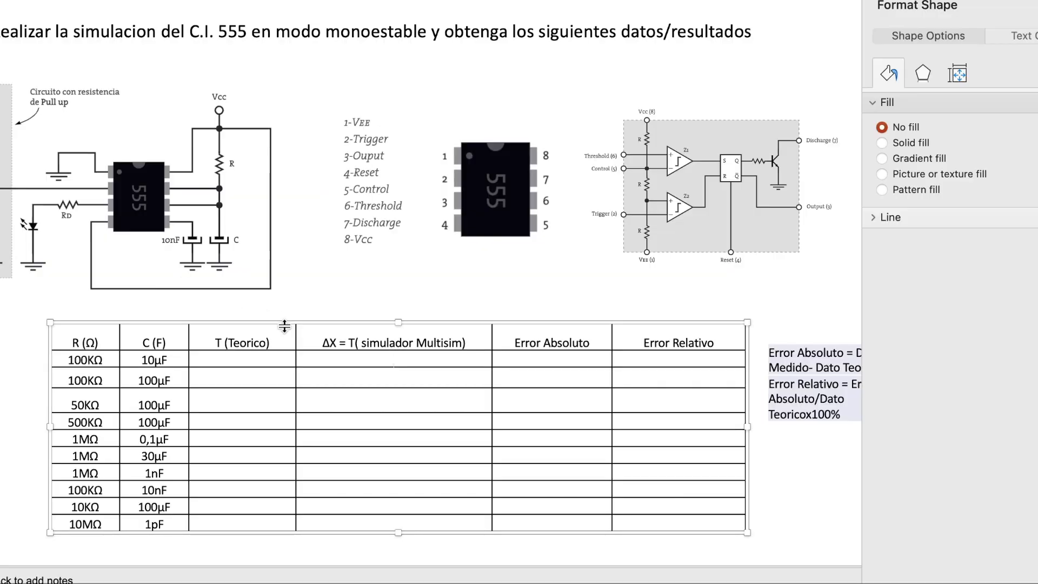
text(1,1380)
Step: Go to the Error Absoluto cell of the 100KΩ, 10µF row and read the error formulas beside the table
click(524, 360)
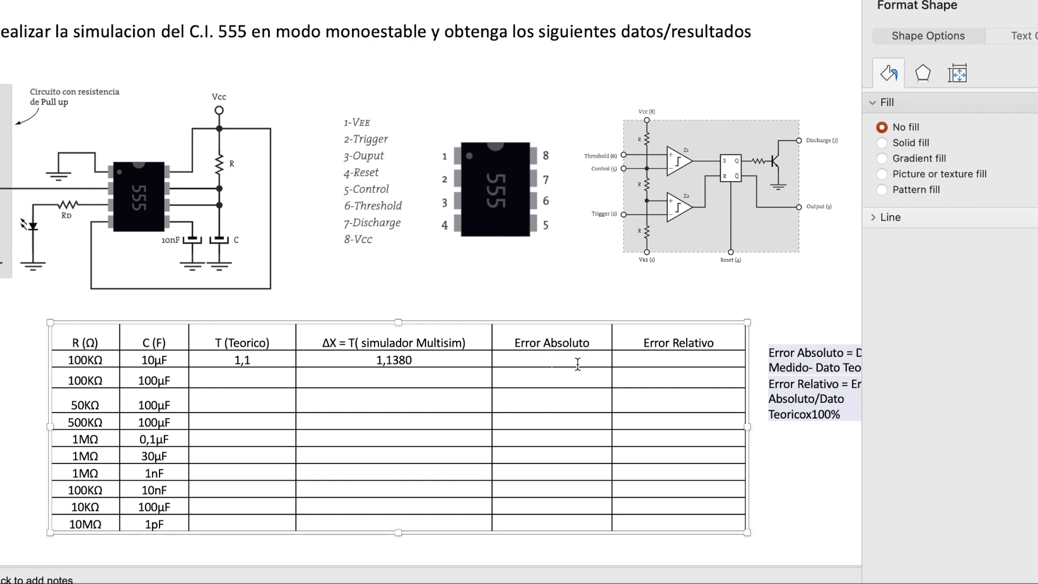
scroll(577, 364, right, 3)
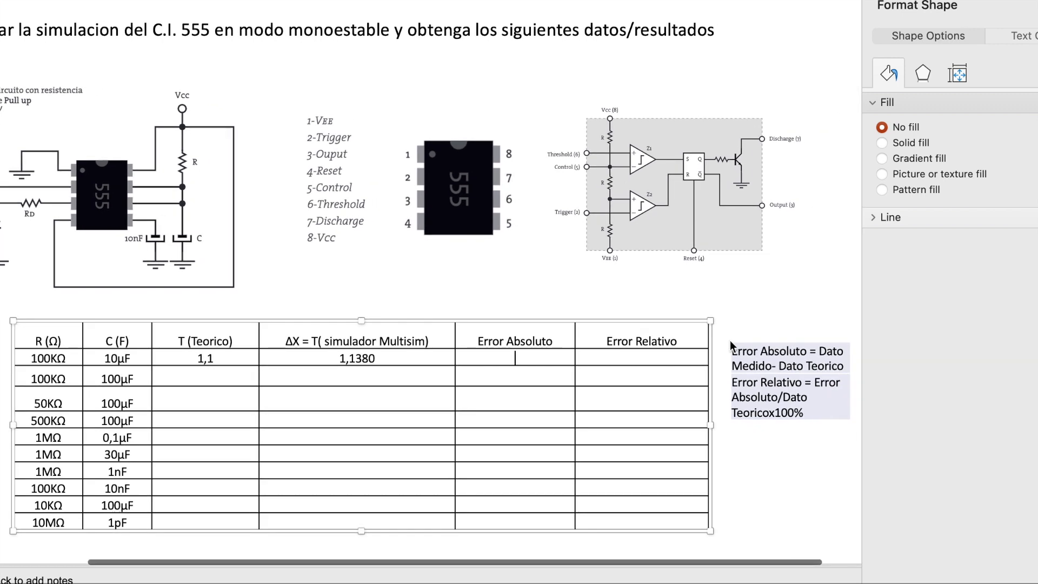
scroll(730, 346, right, 1)
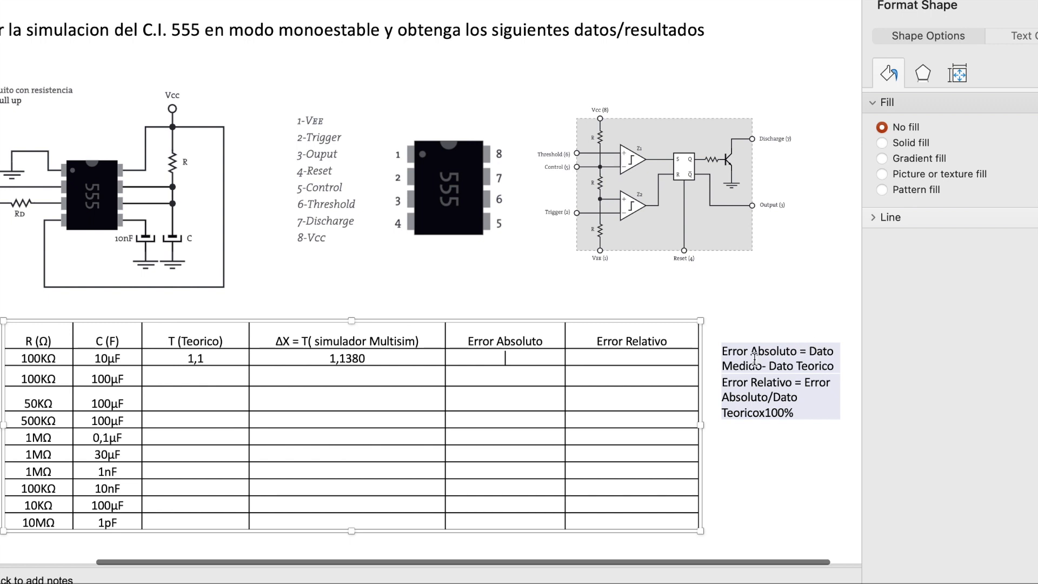
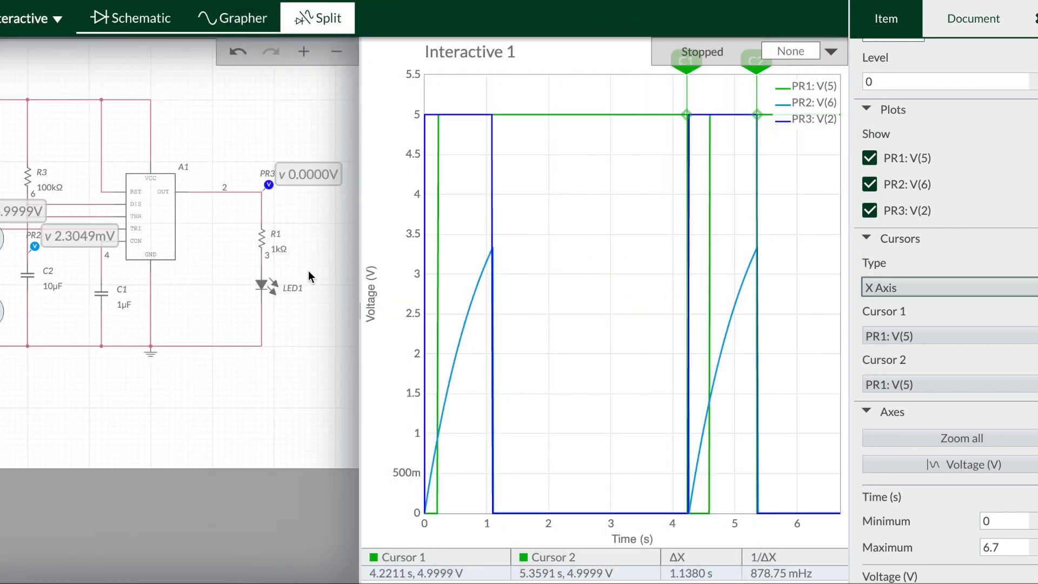
Step: Switch back to the Multisim circuit and display the schematic alone, without the graph
click(299, 142)
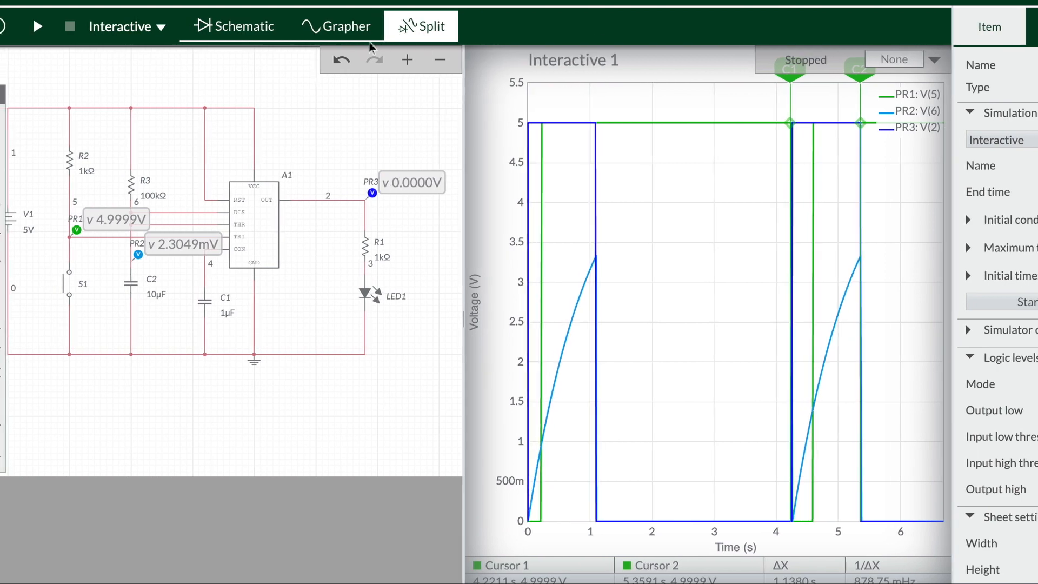
click(238, 27)
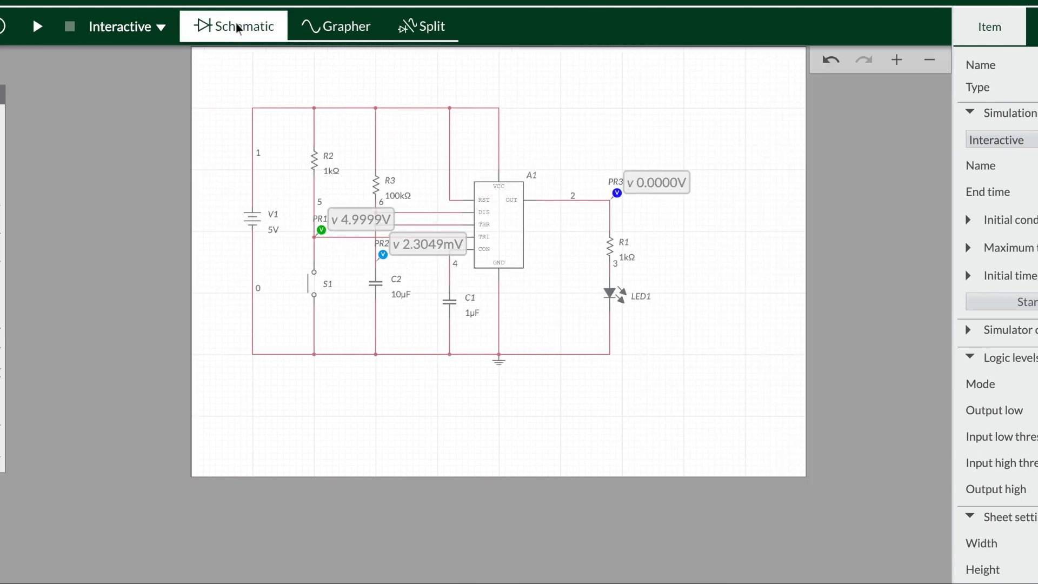
click(896, 61)
click(896, 60)
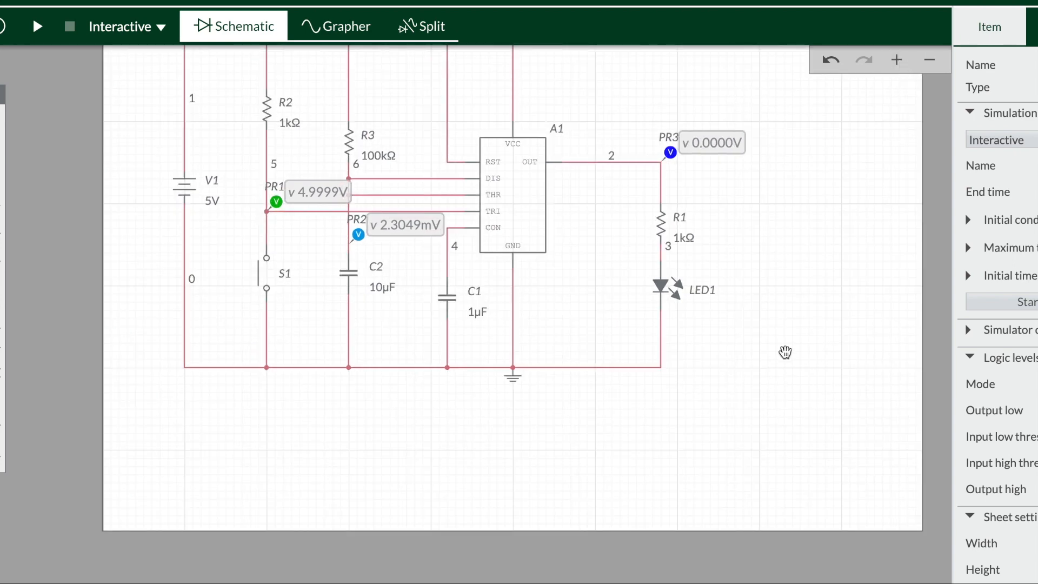
scroll(785, 349, up, 5)
scroll(786, 350, down, 3)
scroll(786, 352, down, 6)
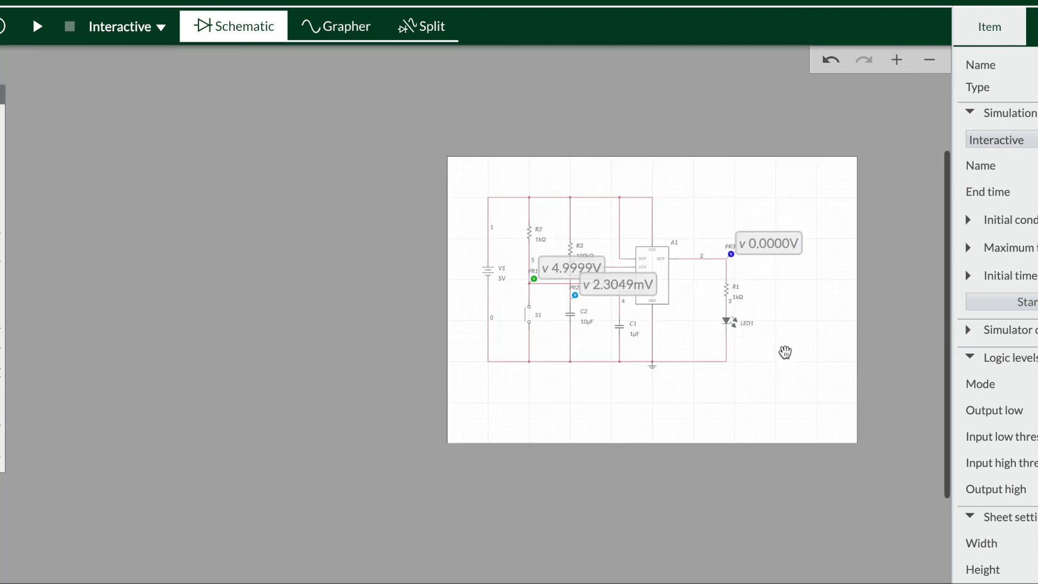
scroll(785, 352, up, 2)
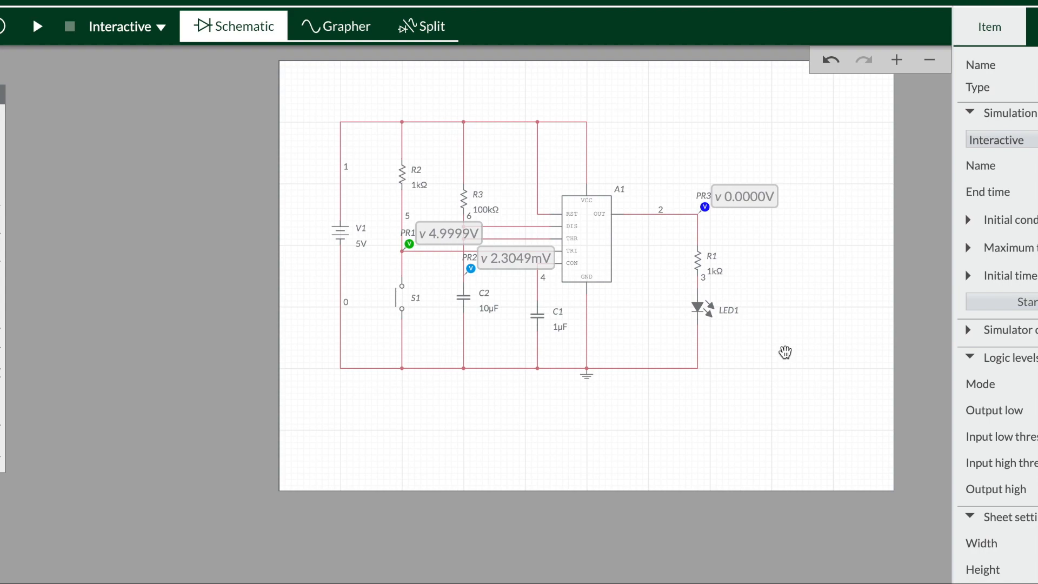
scroll(786, 353, up, 2)
scroll(785, 352, down, 2)
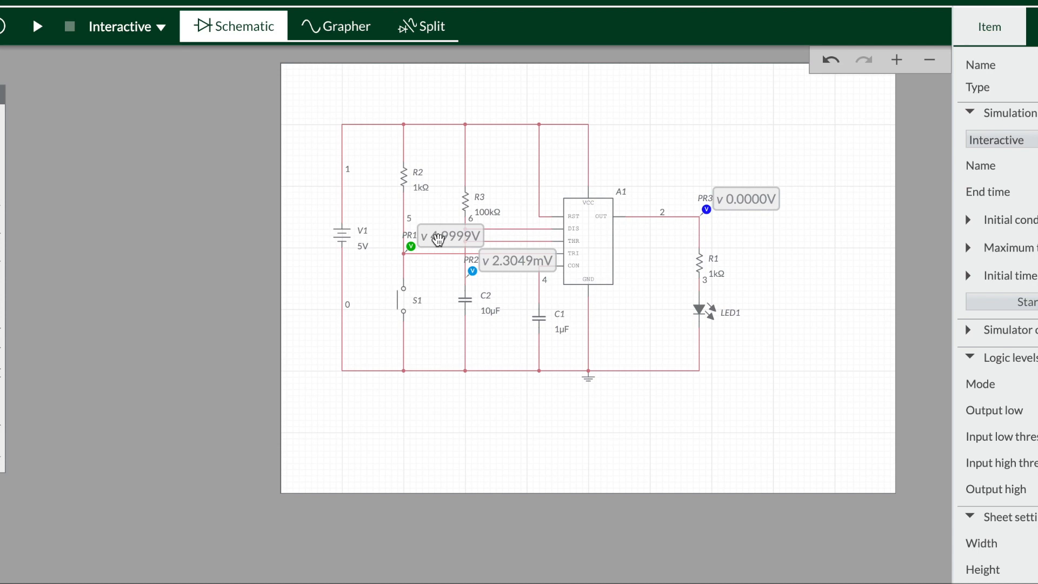
Step: Delete the three voltage probes PR1, PR2 and PR3 from the schematic
click(410, 246)
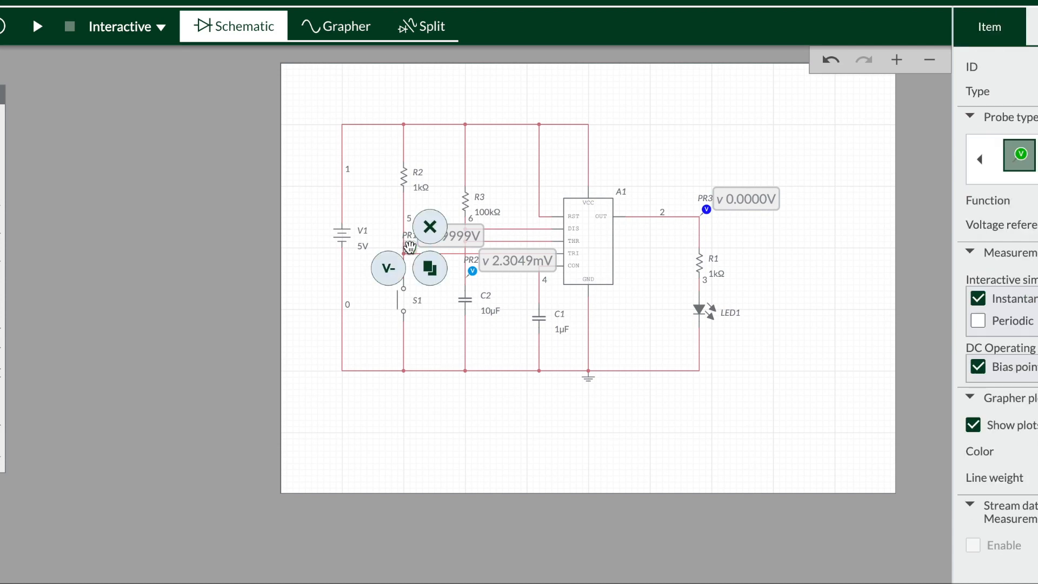
click(436, 231)
click(472, 270)
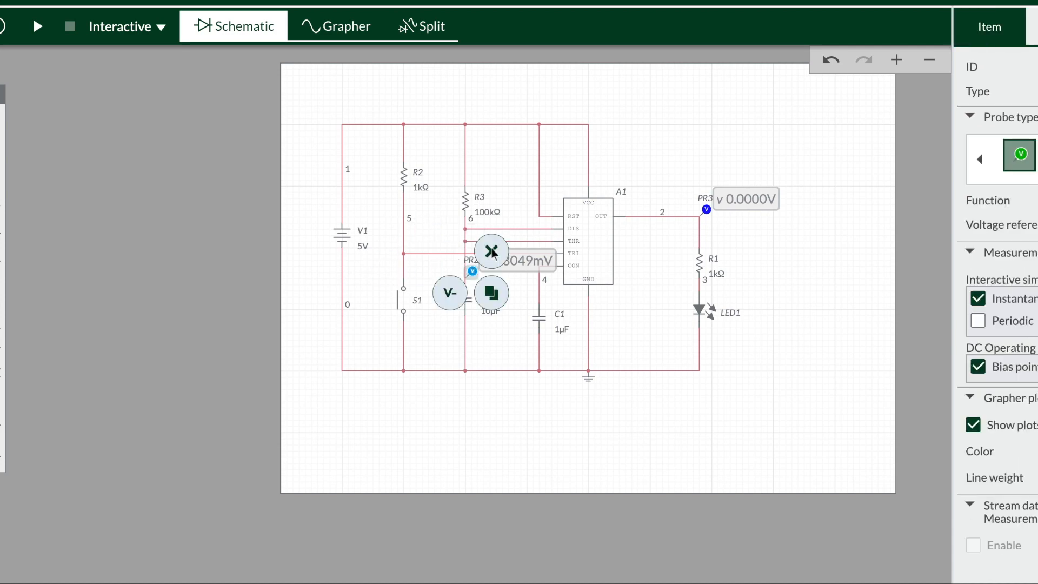
click(491, 252)
click(706, 210)
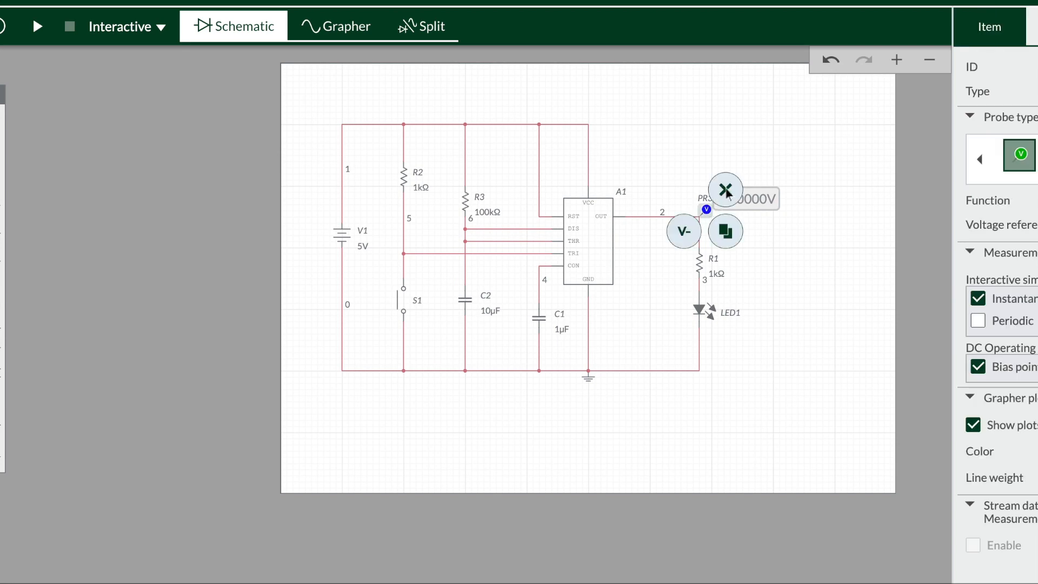
click(726, 192)
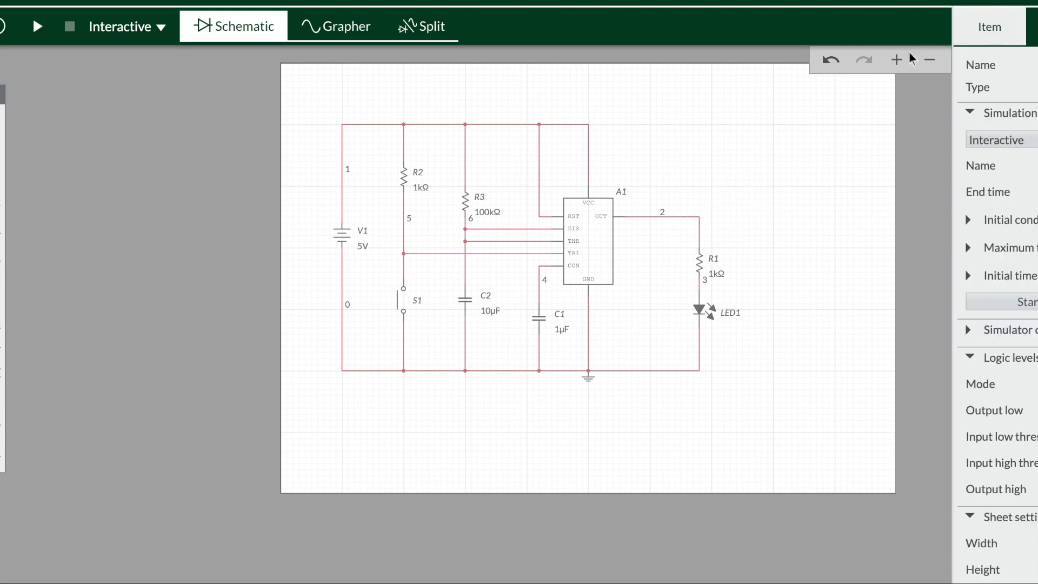
Step: Disconnect the timer's TRI pin from the R2–S1 node and wire it to the line between R3 and C2
click(896, 60)
drag(825, 130, 643, 166)
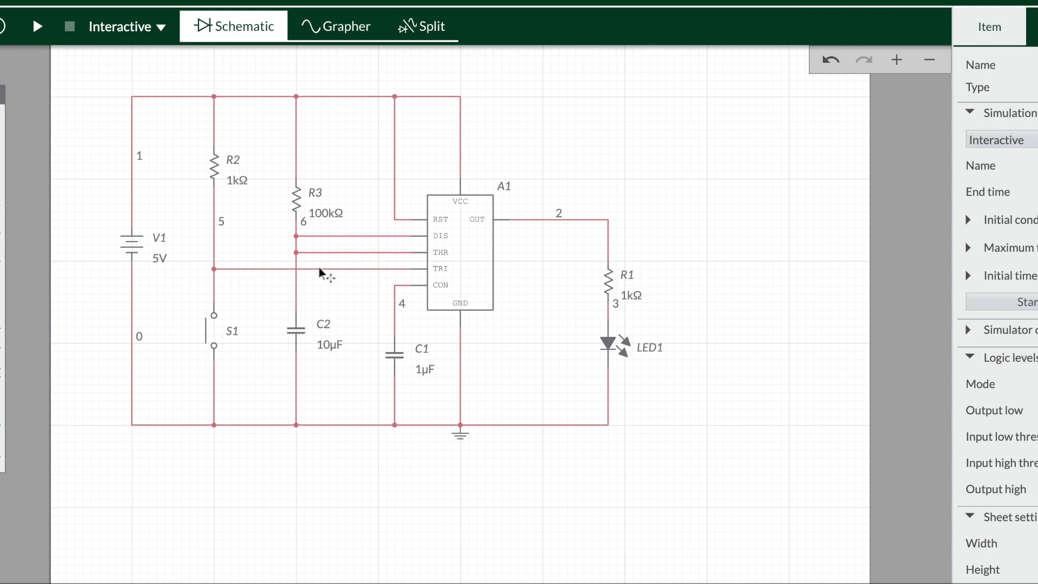
click(271, 271)
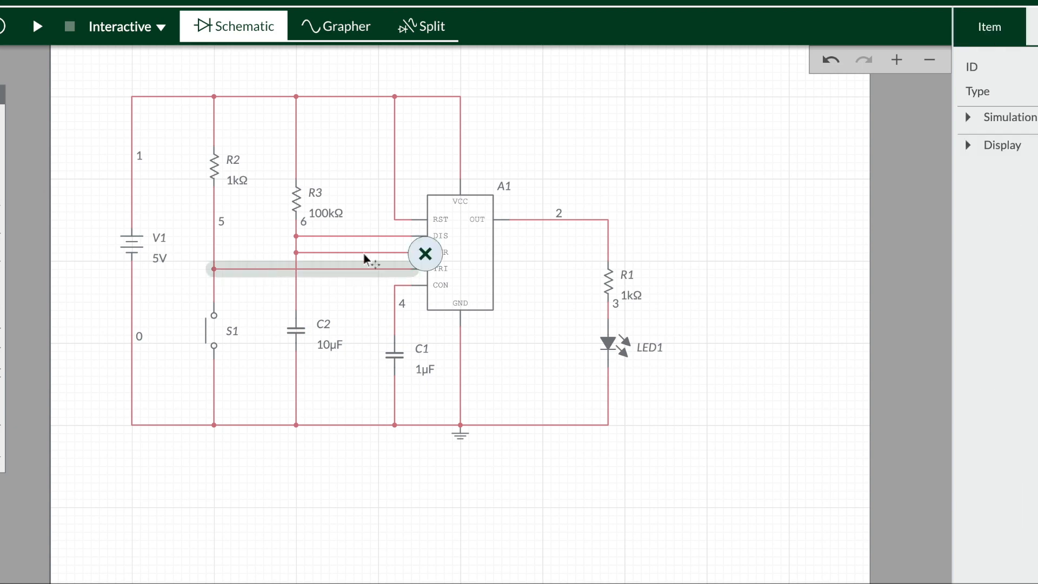
click(424, 255)
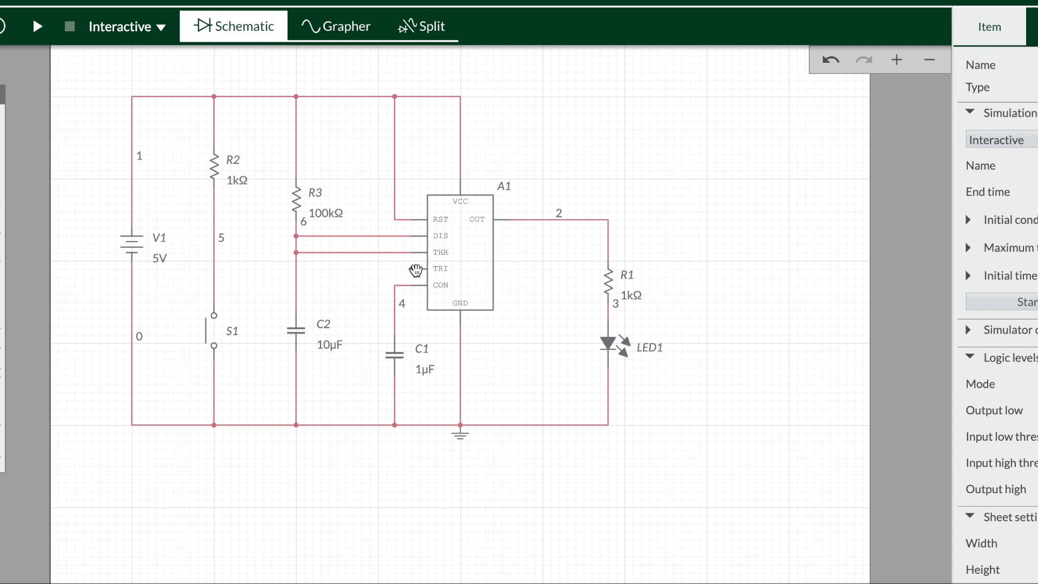
click(411, 269)
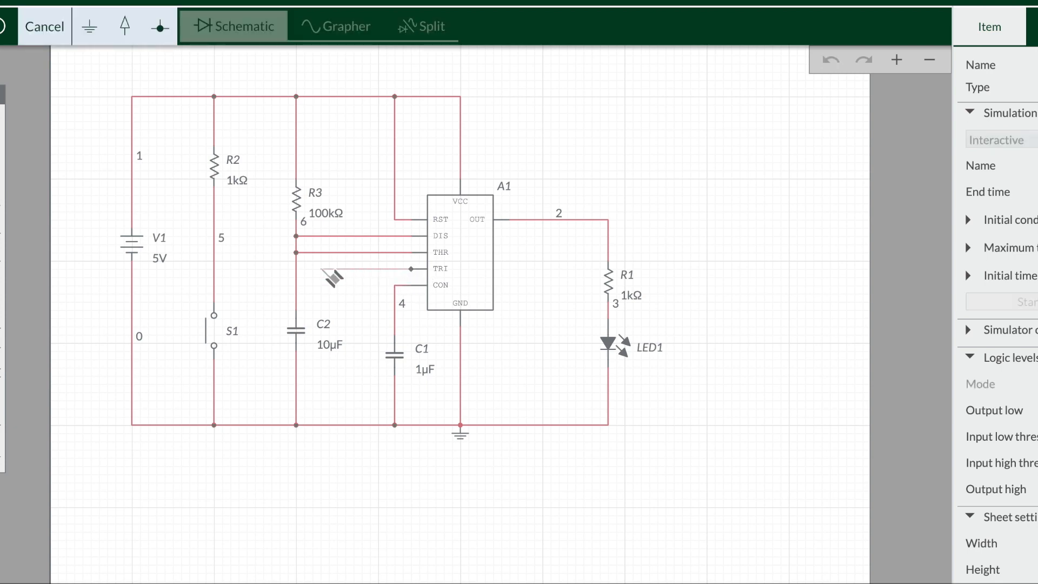
click(295, 269)
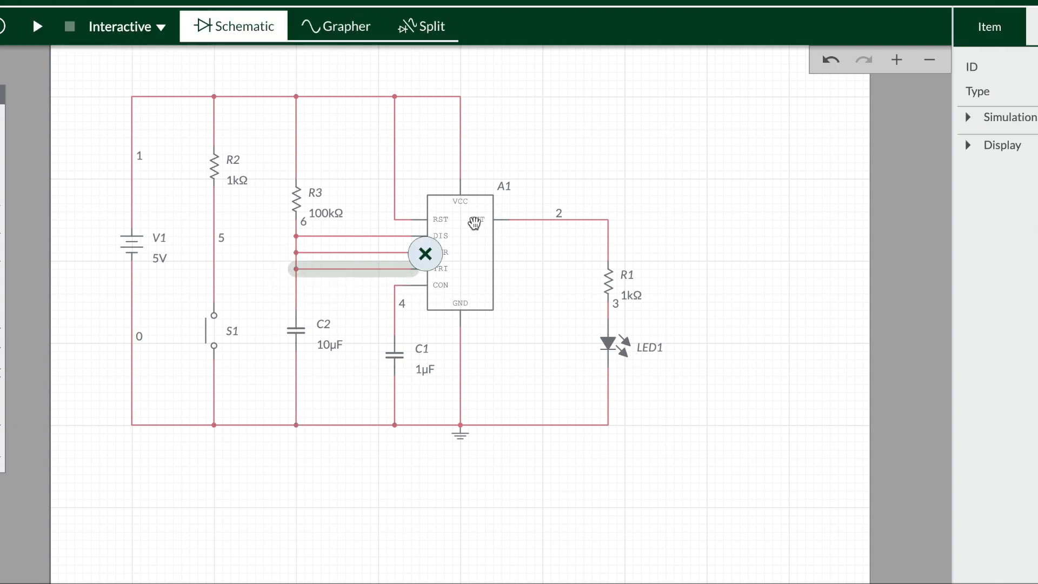
click(601, 196)
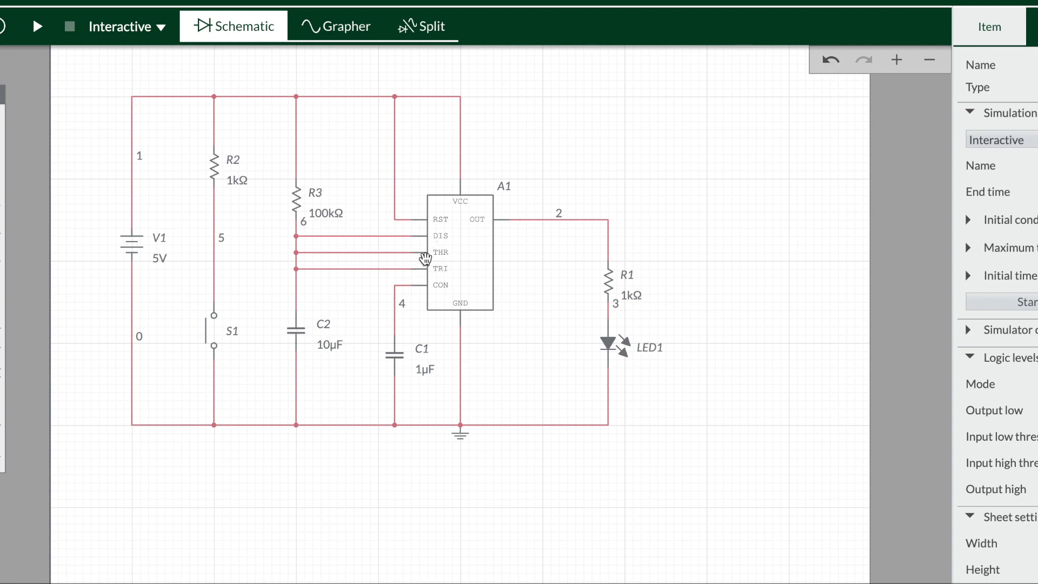
Step: Delete the wire at the timer's DIS pin and the wire joining R3 to the supply rail
click(369, 235)
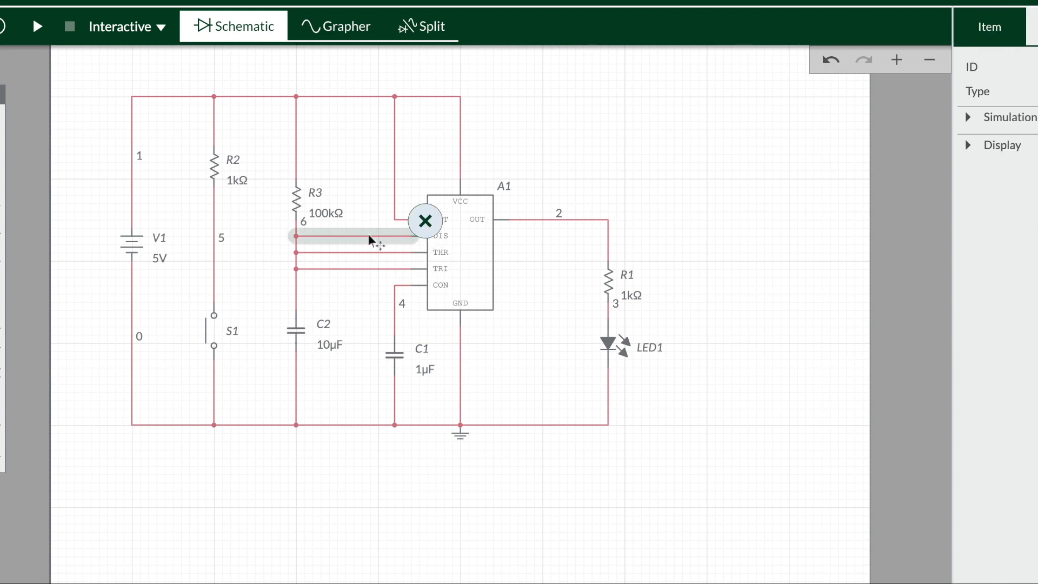
click(425, 220)
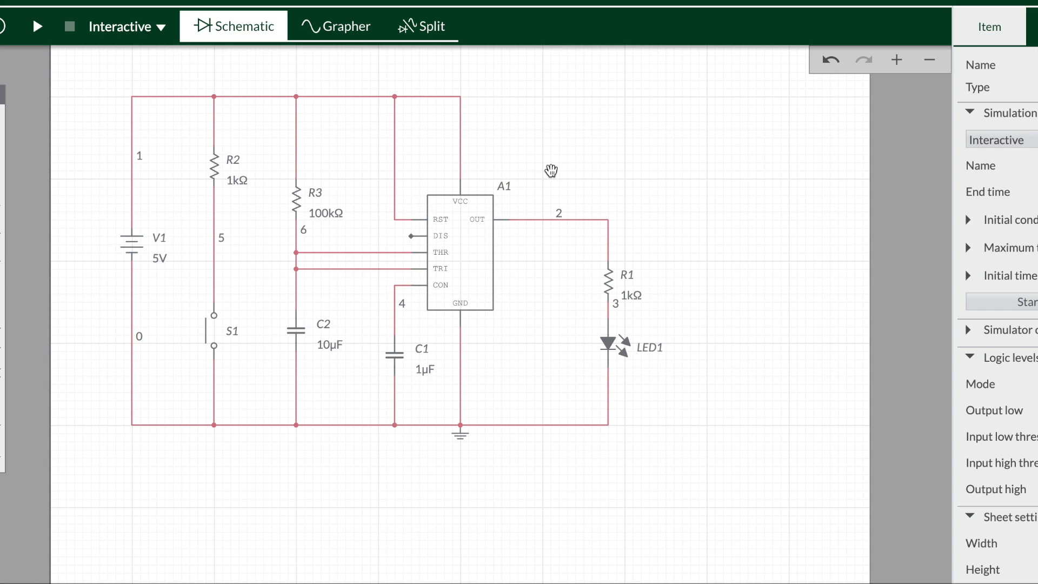
click(296, 141)
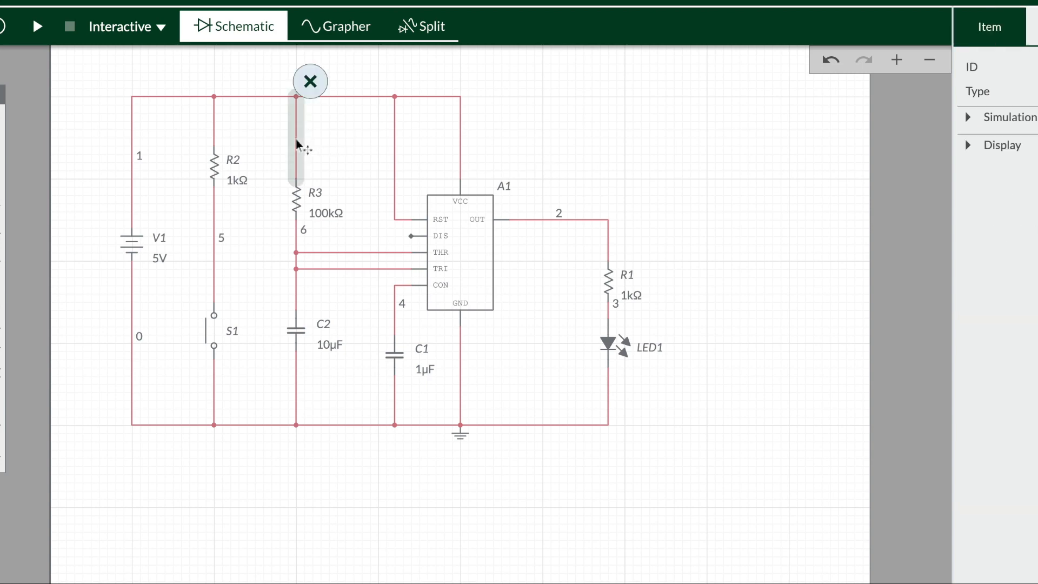
click(311, 81)
Step: Add a new resistor, rotate it to vertical and position it directly above R3
click(4, 206)
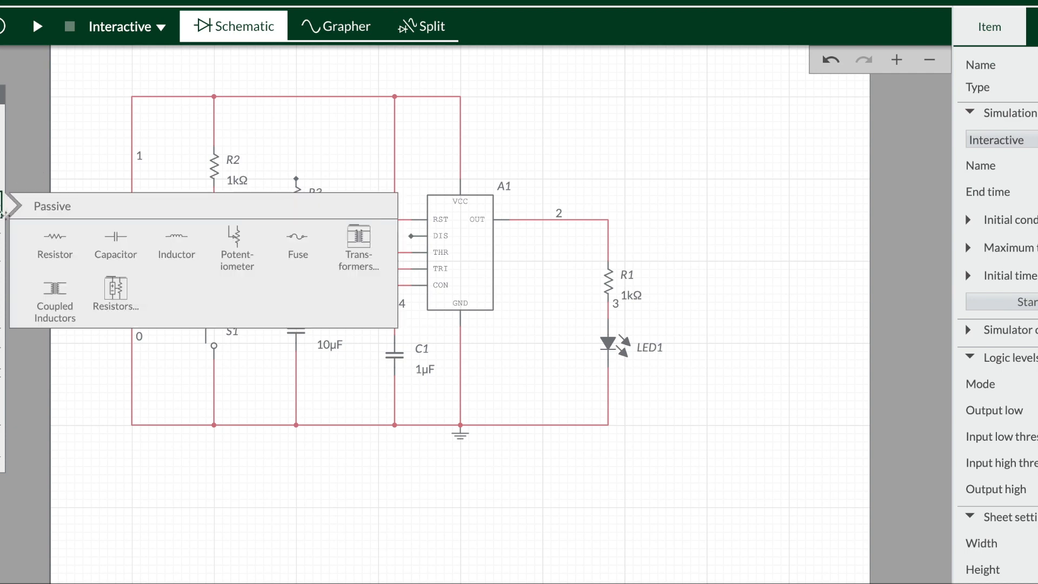
click(54, 248)
click(316, 128)
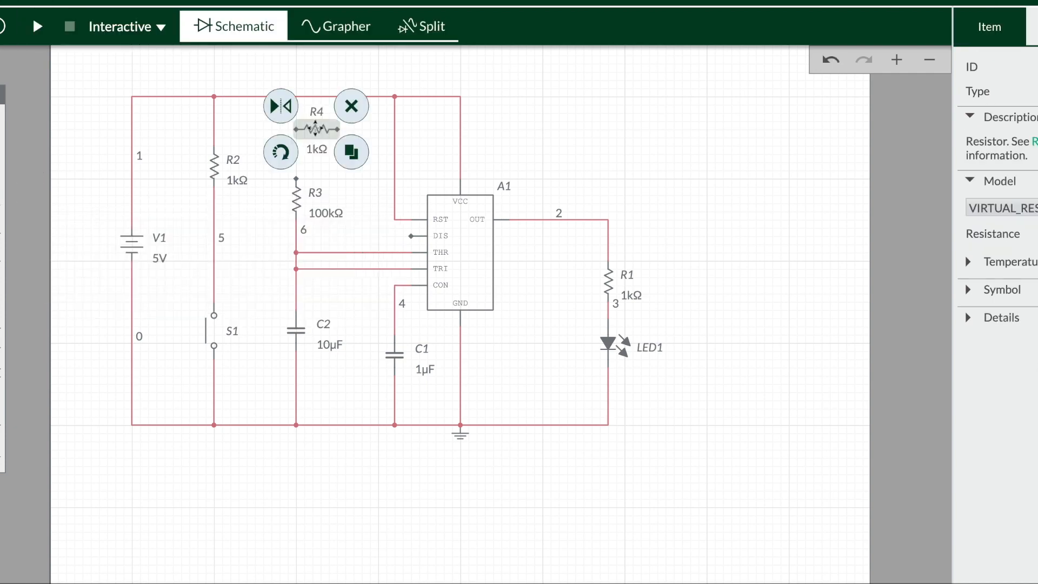
click(281, 151)
drag(317, 130, 296, 139)
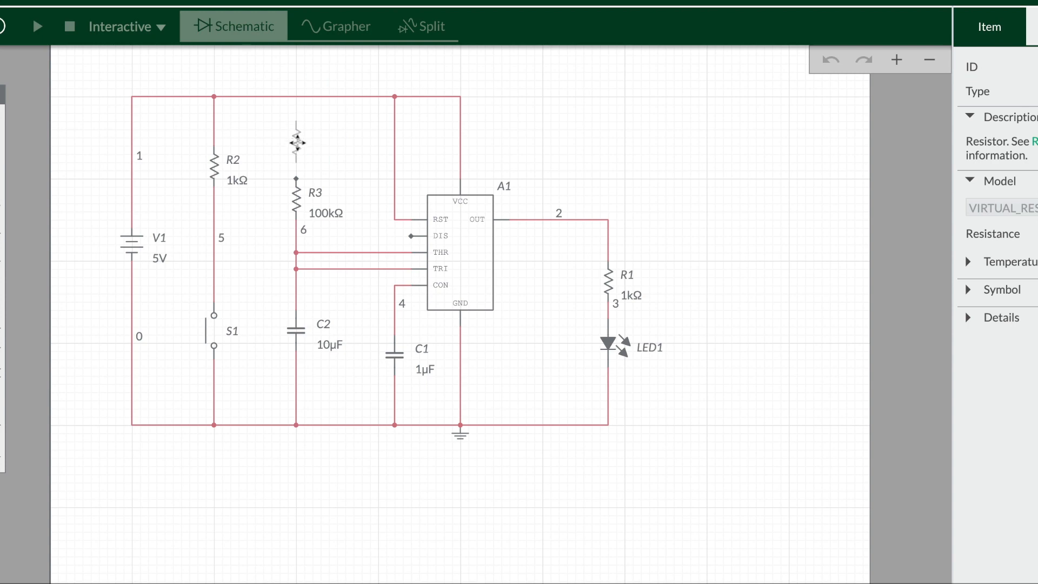
Step: Wire resistor R4 in series between the supply rail and the upper end of R3
click(368, 120)
click(297, 120)
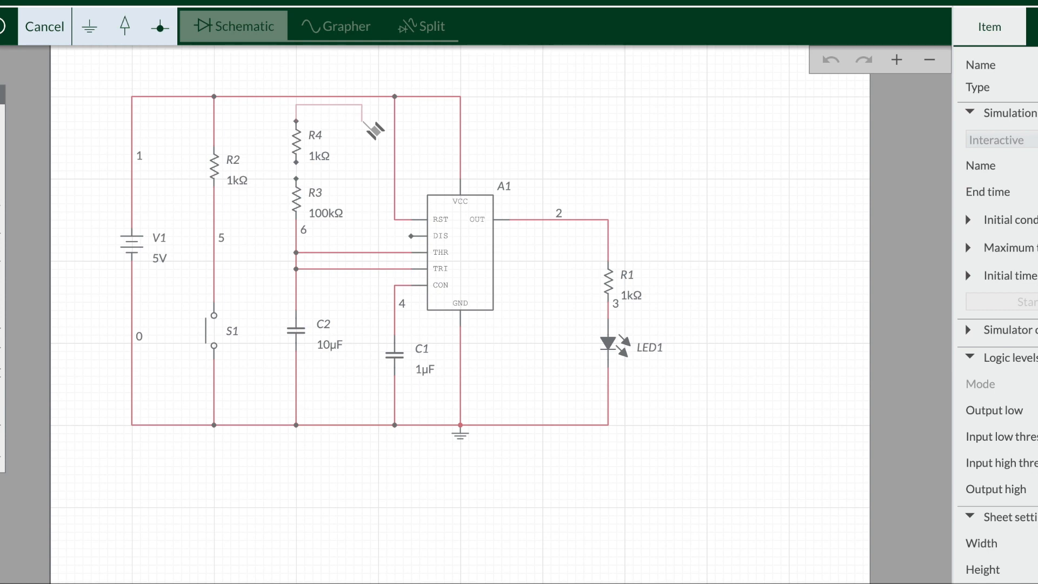
click(296, 96)
click(354, 118)
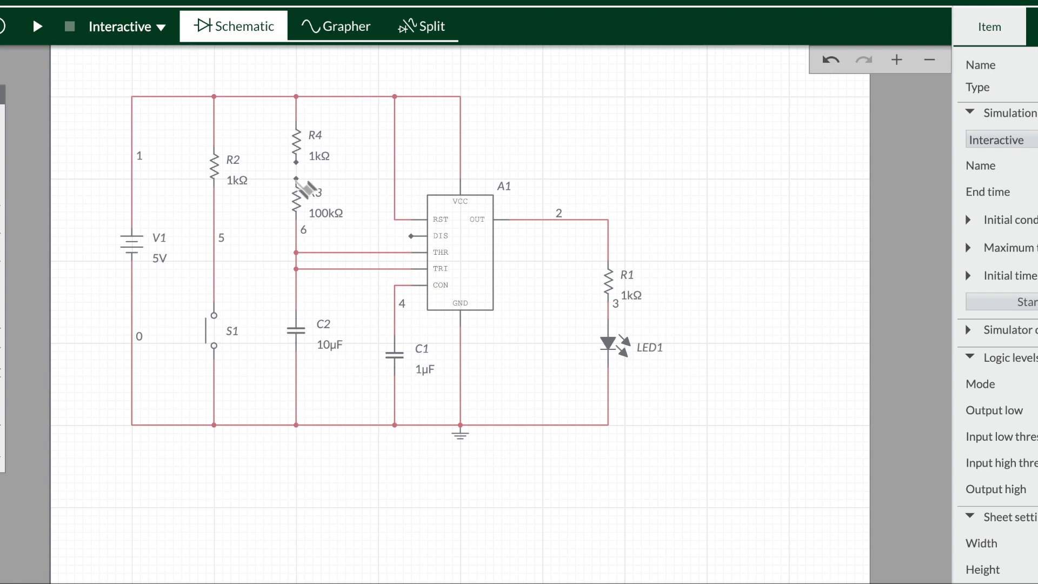
click(298, 179)
click(297, 162)
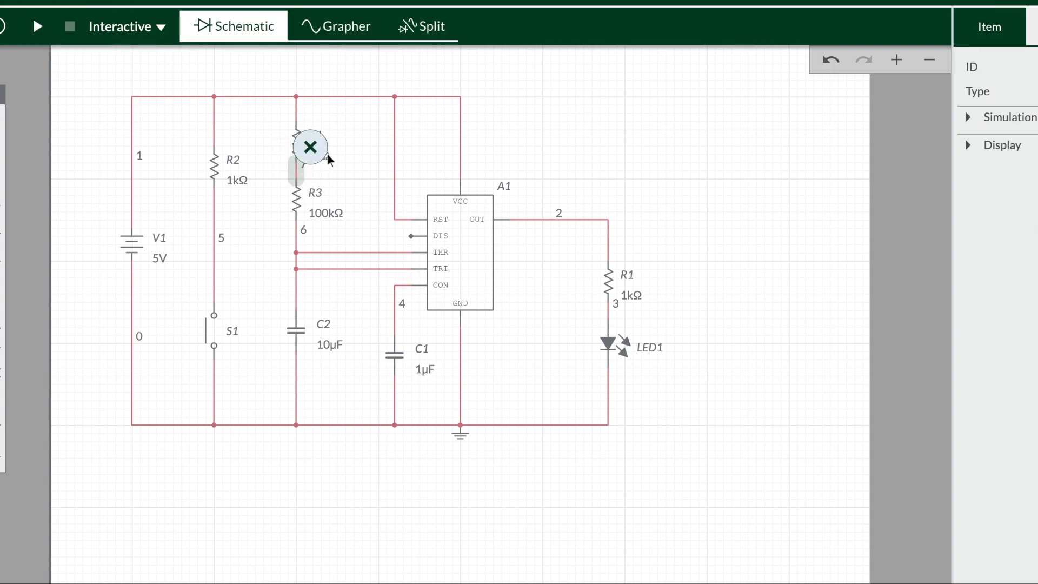
click(358, 137)
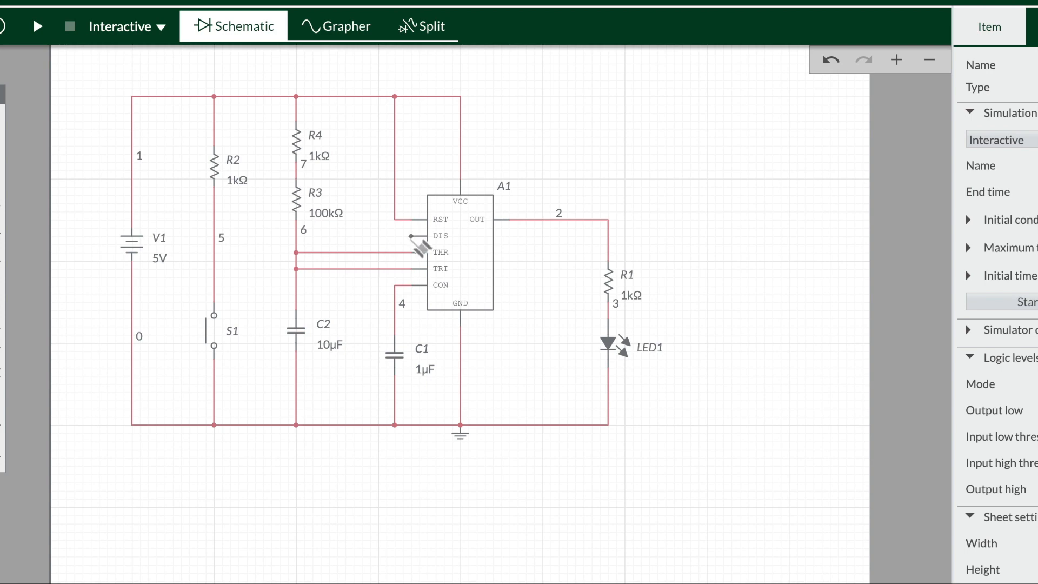
Step: Wire the timer's DIS pin to the node between R4 and R3
click(412, 236)
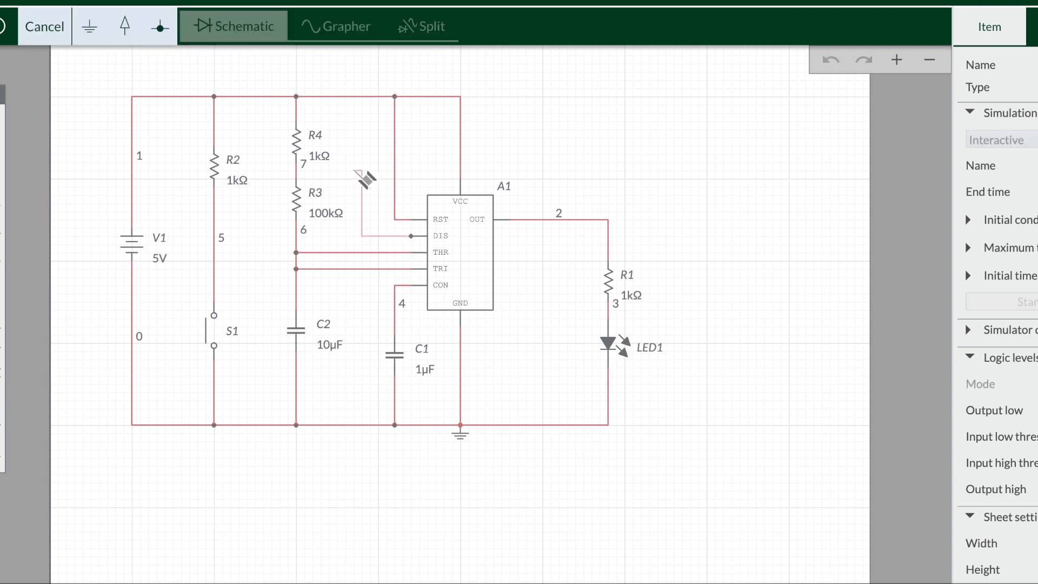
click(298, 173)
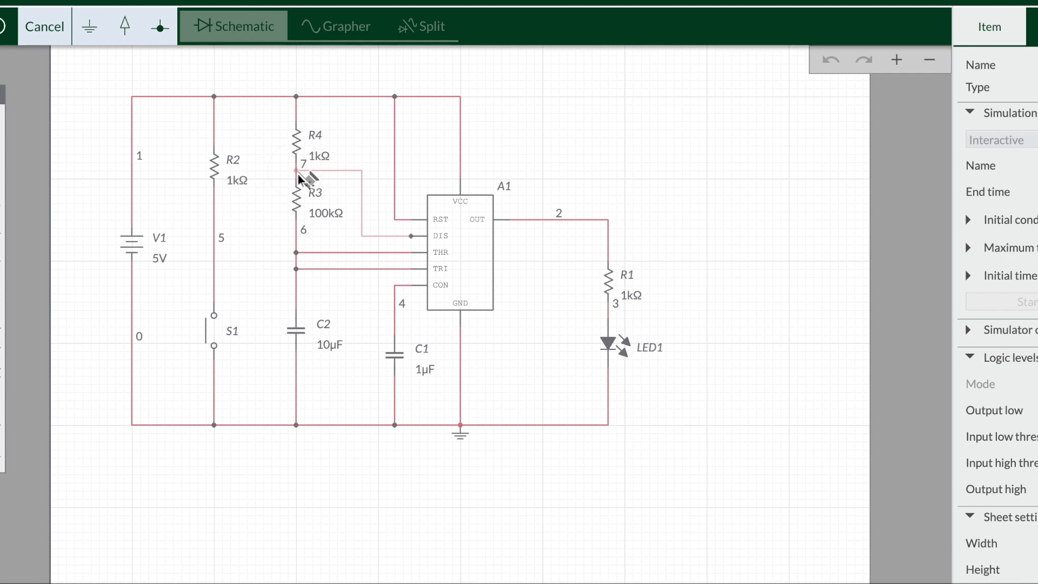
click(622, 153)
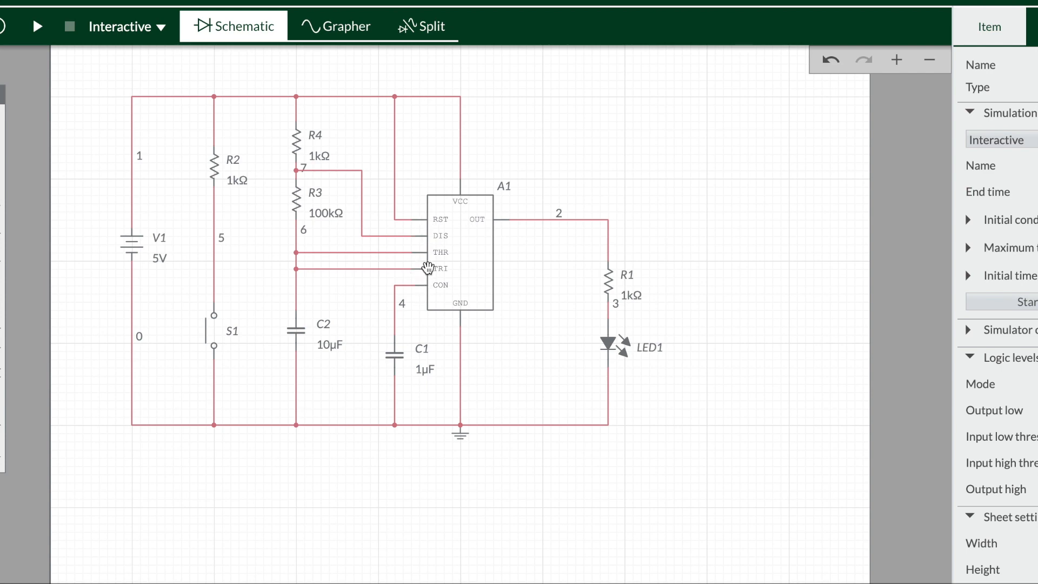
Step: Place voltage probes on the threshold node below R3 and on the discharge node between R4 and R3
click(2, 130)
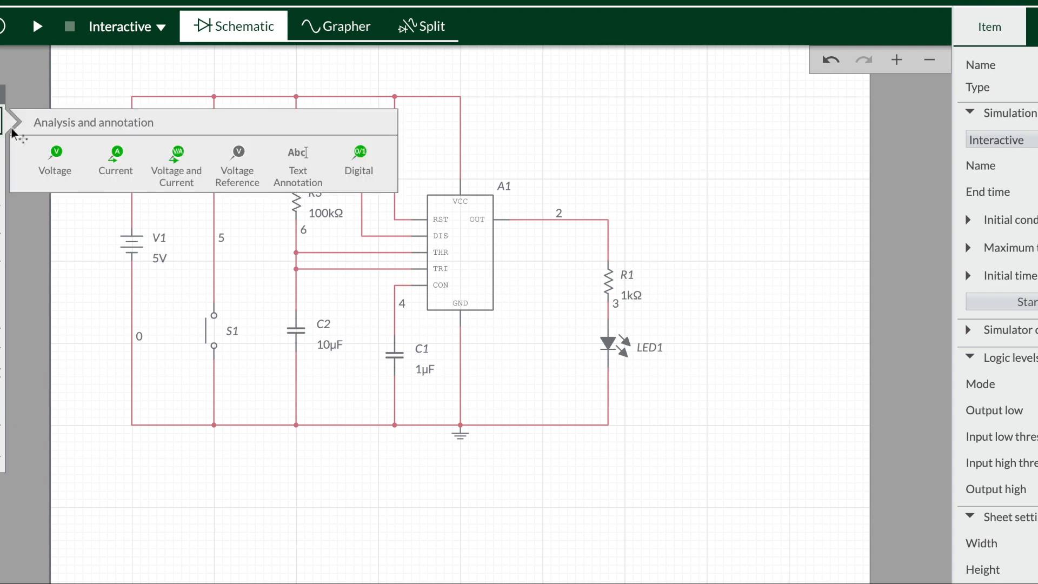
click(55, 156)
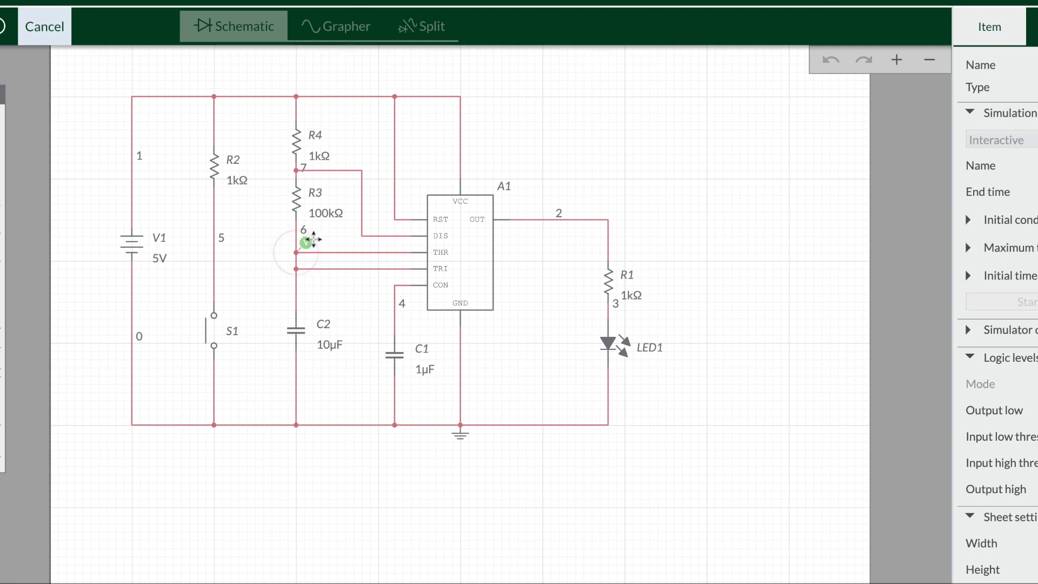
click(305, 243)
click(640, 138)
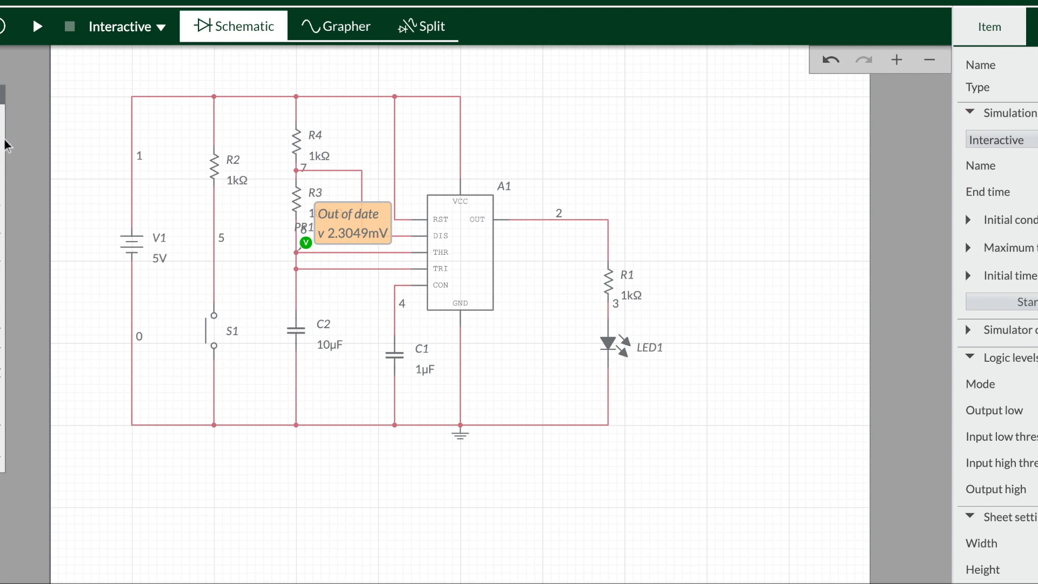
click(3, 122)
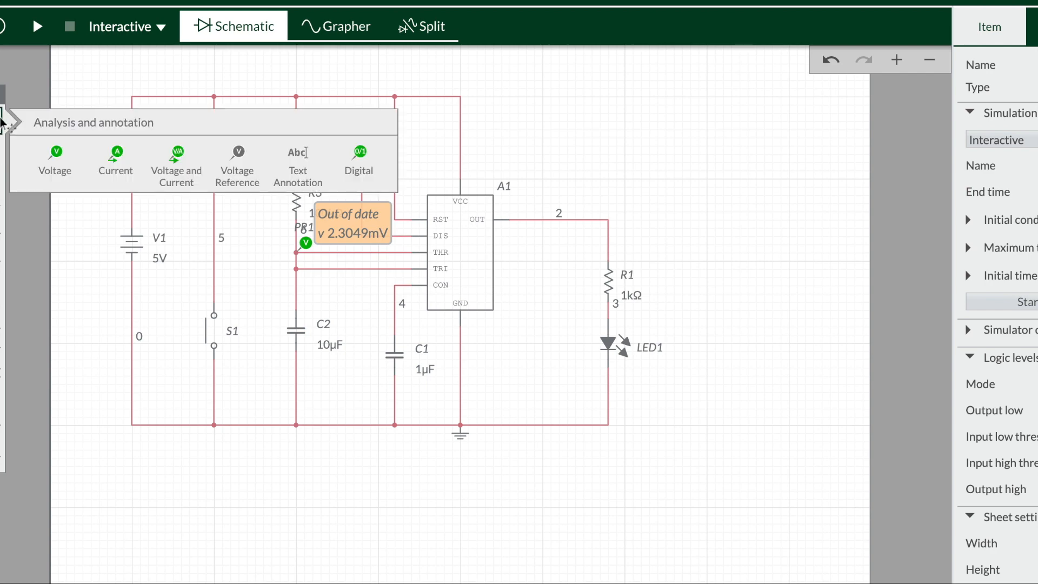
click(67, 158)
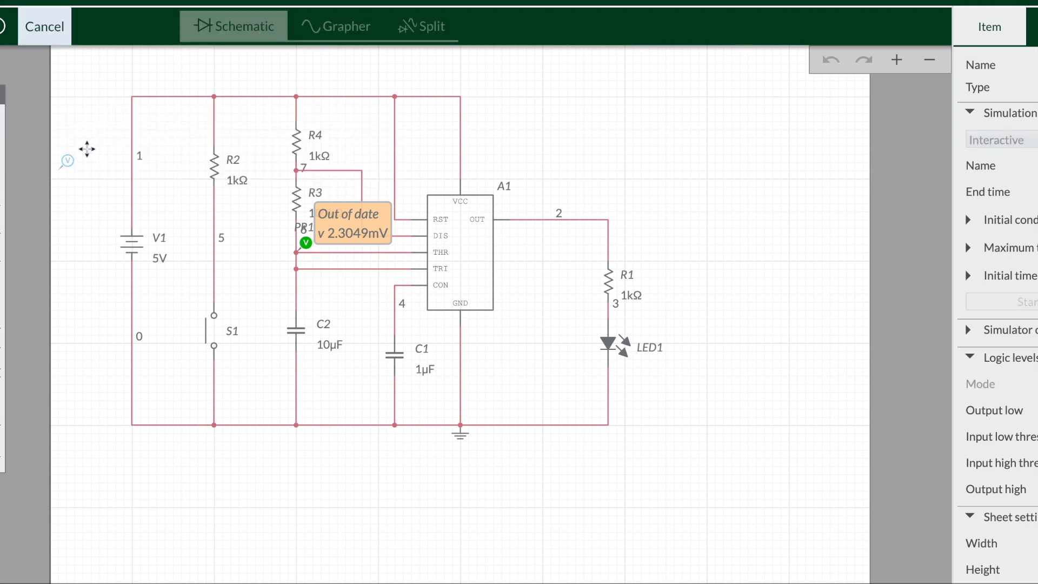
click(361, 162)
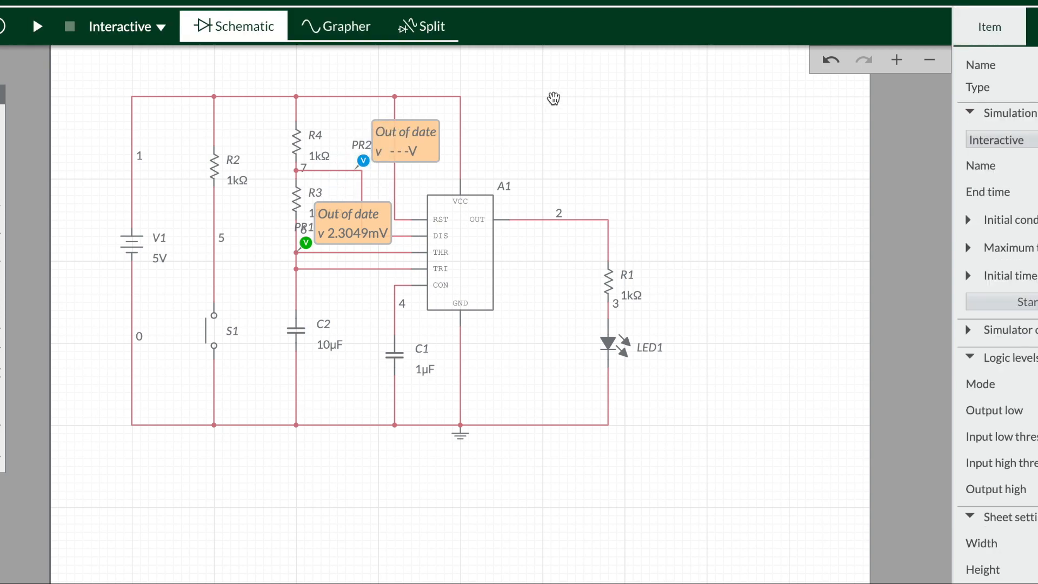
Step: Place a third voltage probe on the timer's OUT wire, at the corner above R1
click(3, 120)
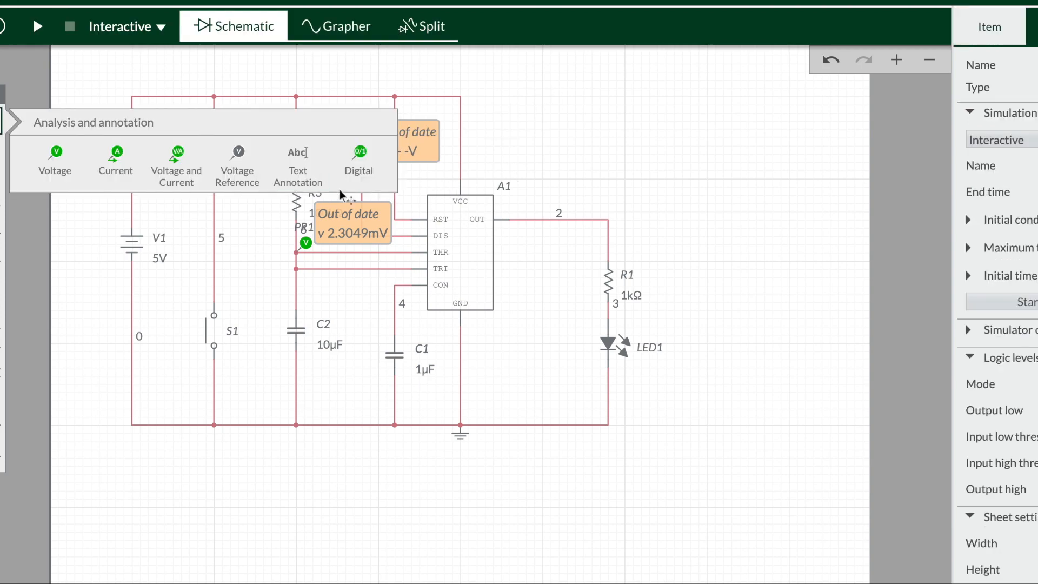
click(51, 161)
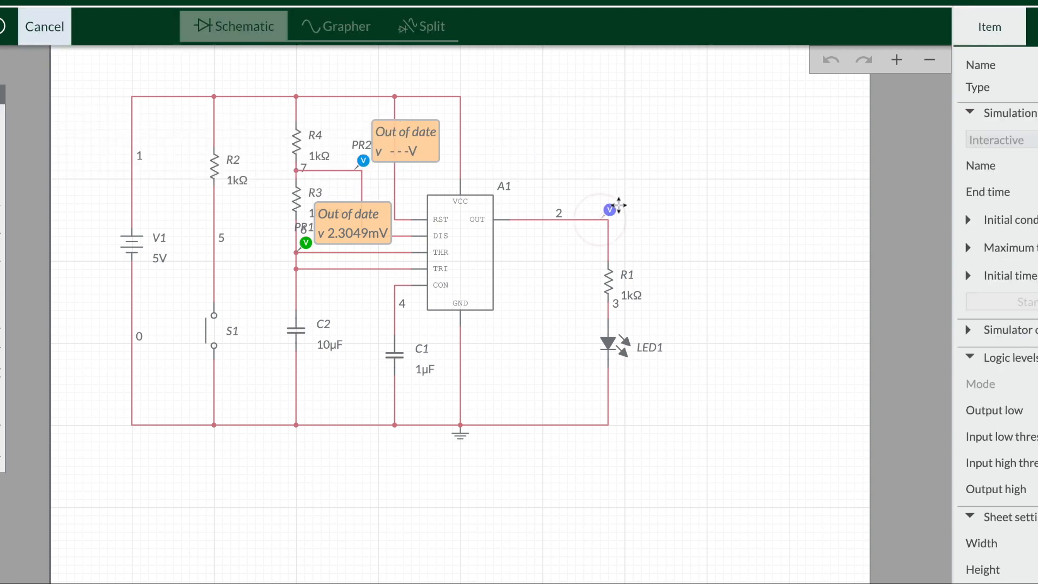
click(607, 211)
click(683, 131)
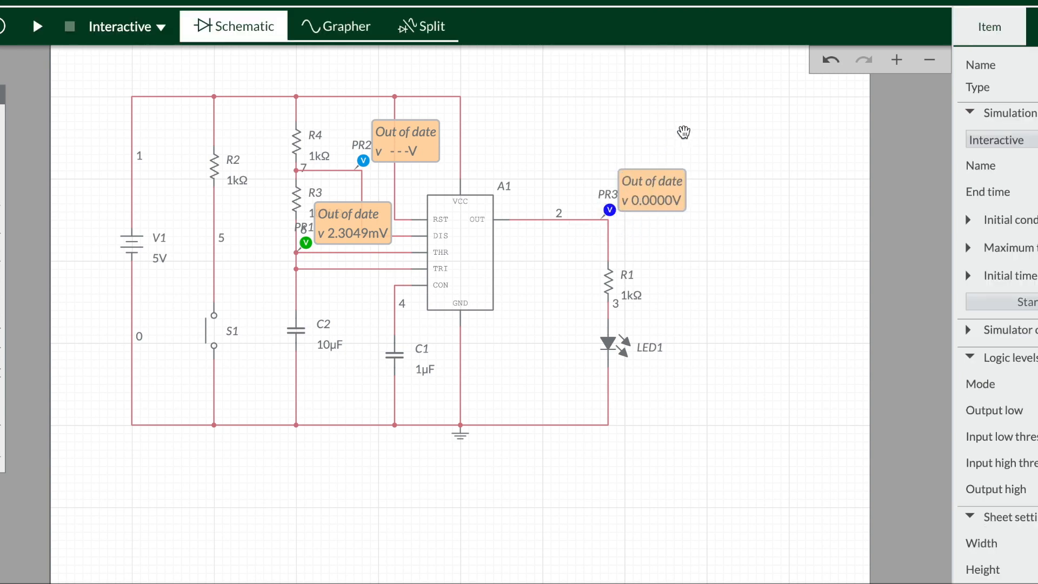
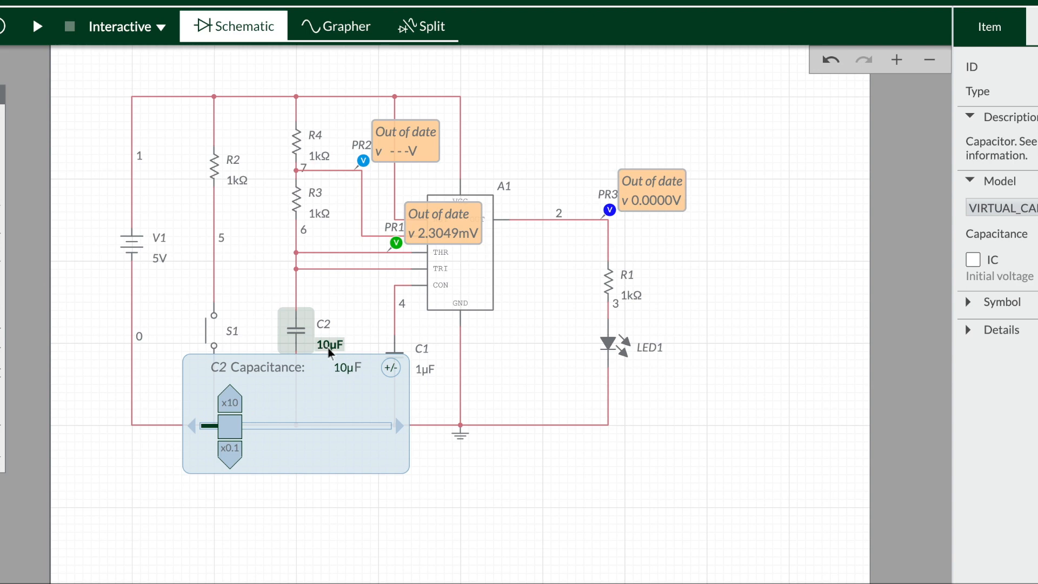
Step: Set capacitor C2's capacitance to 100 µF
click(349, 366)
click(340, 367)
text(0)
click(522, 469)
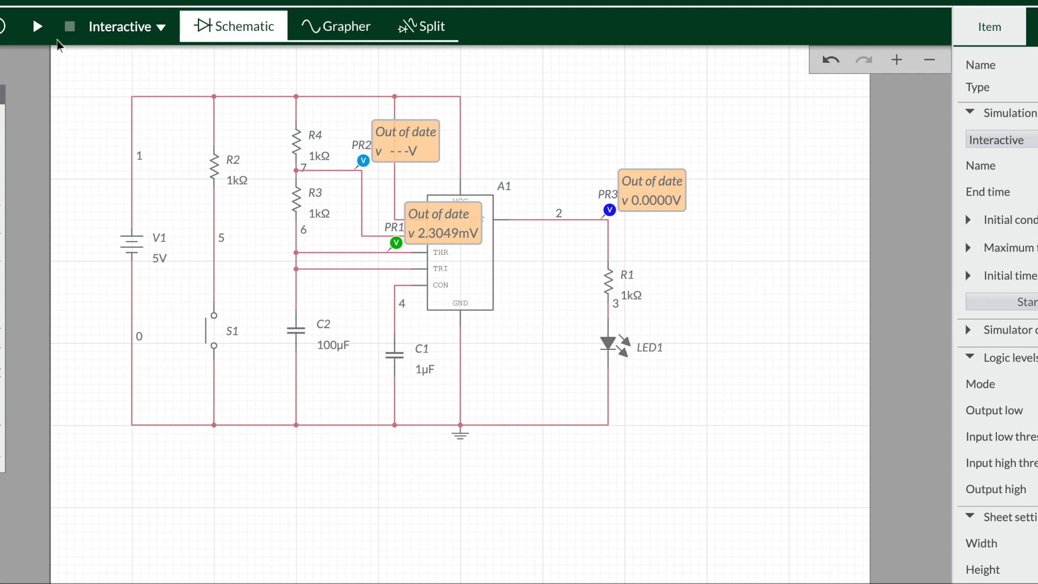
Step: Run the interactive simulation with schematic and graph side by side, and widen the graph's time scale to 200 s per division
click(38, 27)
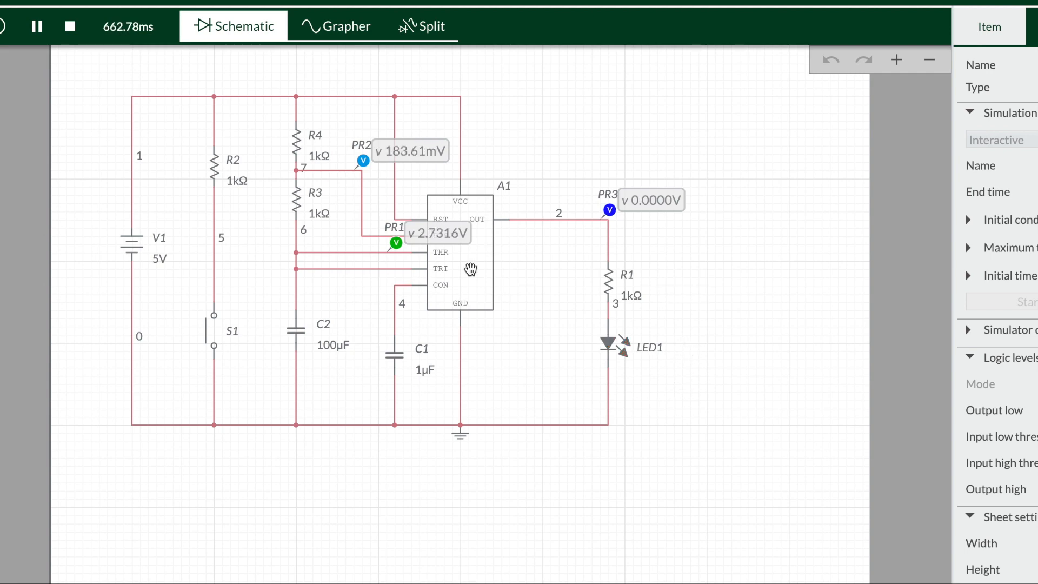
click(422, 30)
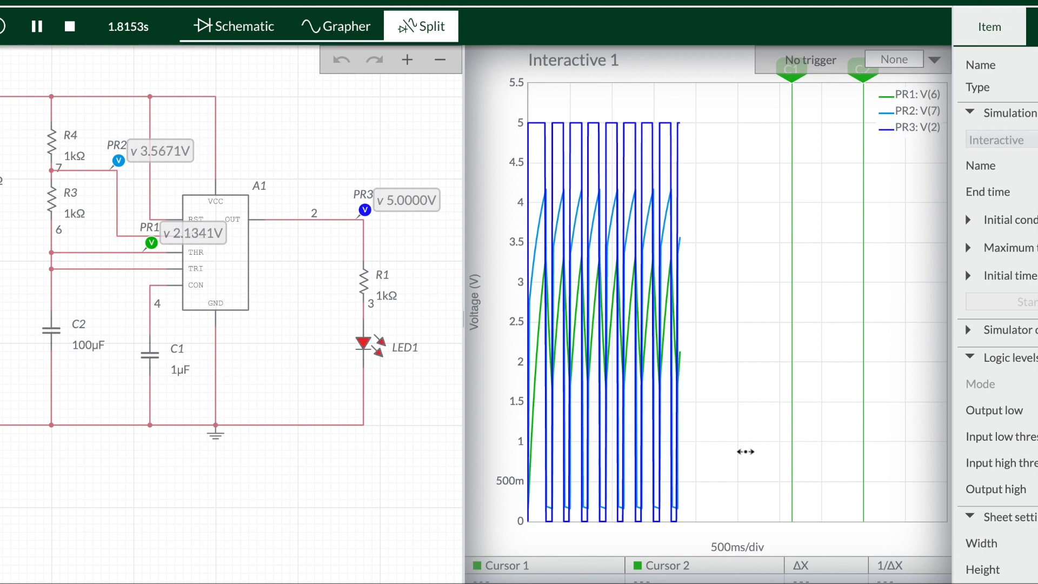
scroll(746, 451, down, 2)
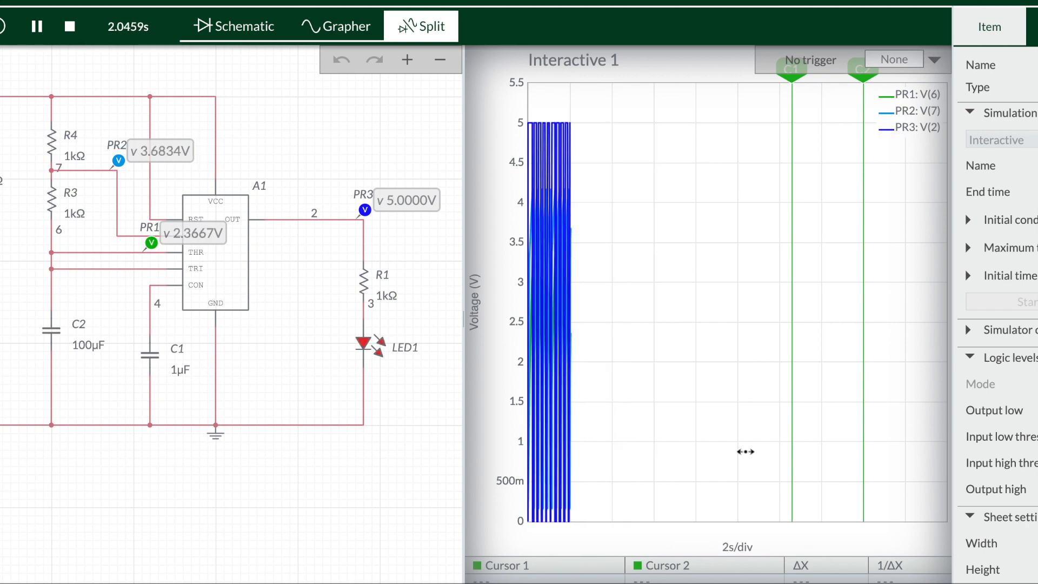
scroll(745, 451, down, 5)
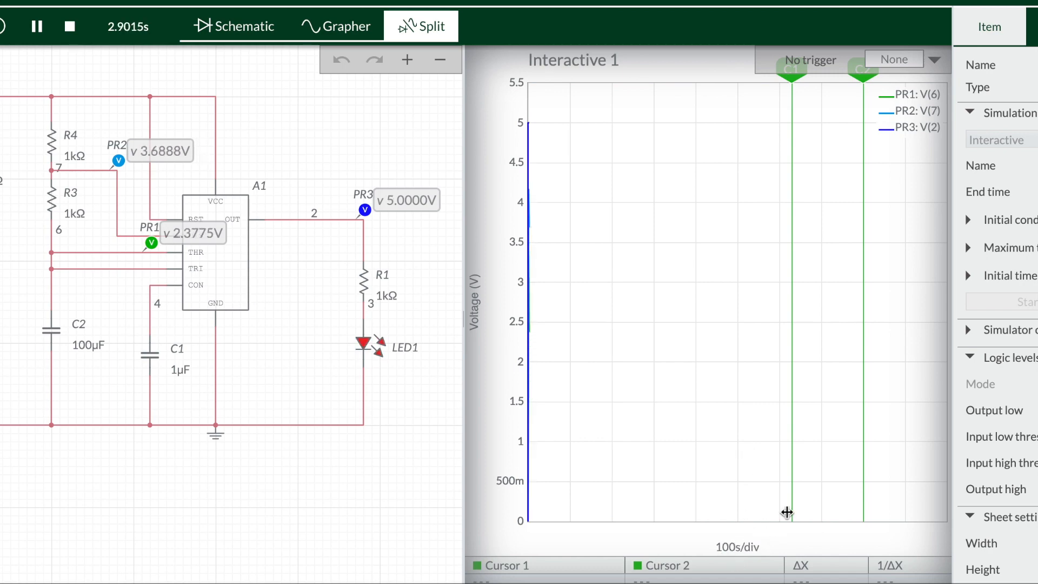
scroll(722, 485, down, 2)
scroll(722, 485, up, 4)
scroll(722, 486, down, 2)
scroll(723, 485, up, 4)
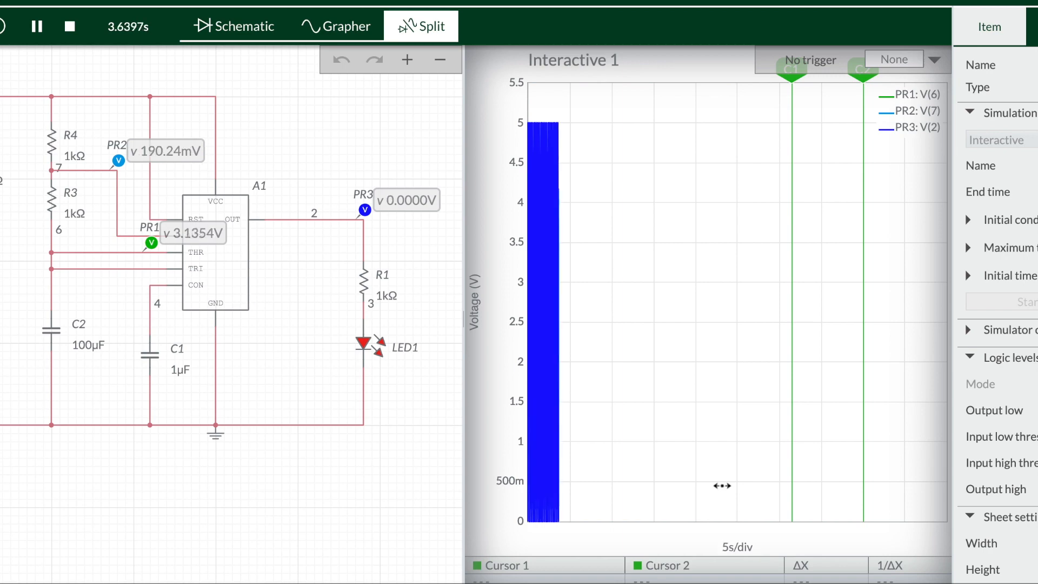
scroll(627, 483, up, 1)
scroll(629, 484, down, 2)
scroll(630, 484, up, 2)
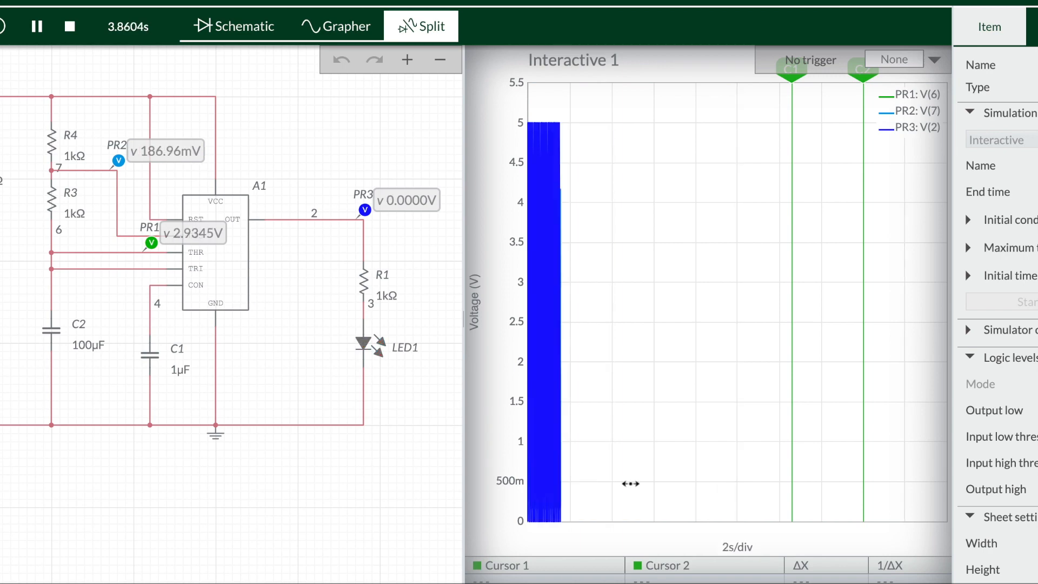
scroll(630, 483, down, 1)
scroll(631, 483, up, 1)
scroll(630, 483, down, 1)
scroll(631, 483, up, 1)
scroll(631, 483, down, 7)
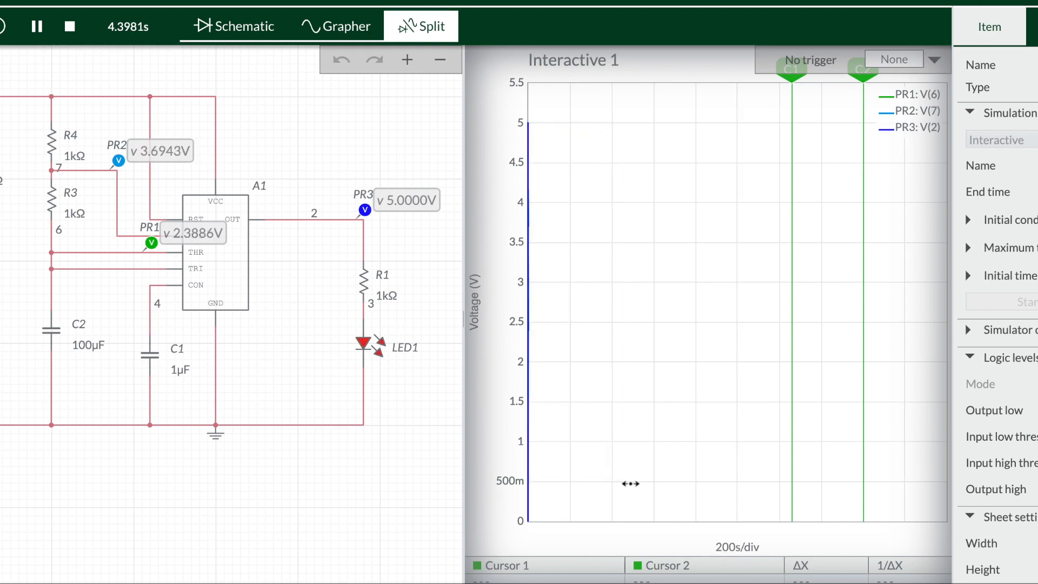
Step: Stop the simulation and place cursors C1 and C2 on the rising and falling edges of one high output pulse
click(69, 30)
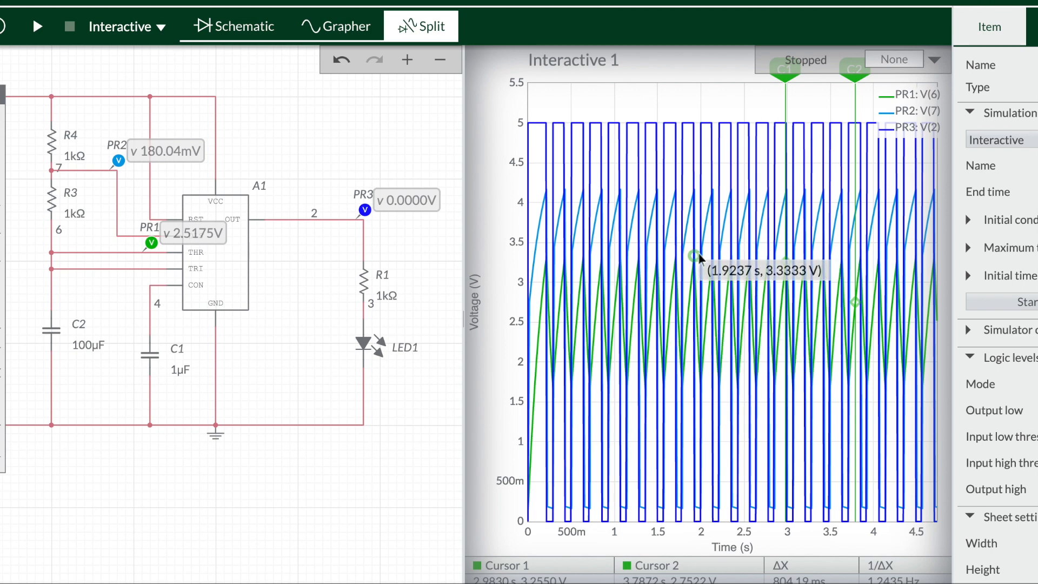
scroll(697, 275, up, 5)
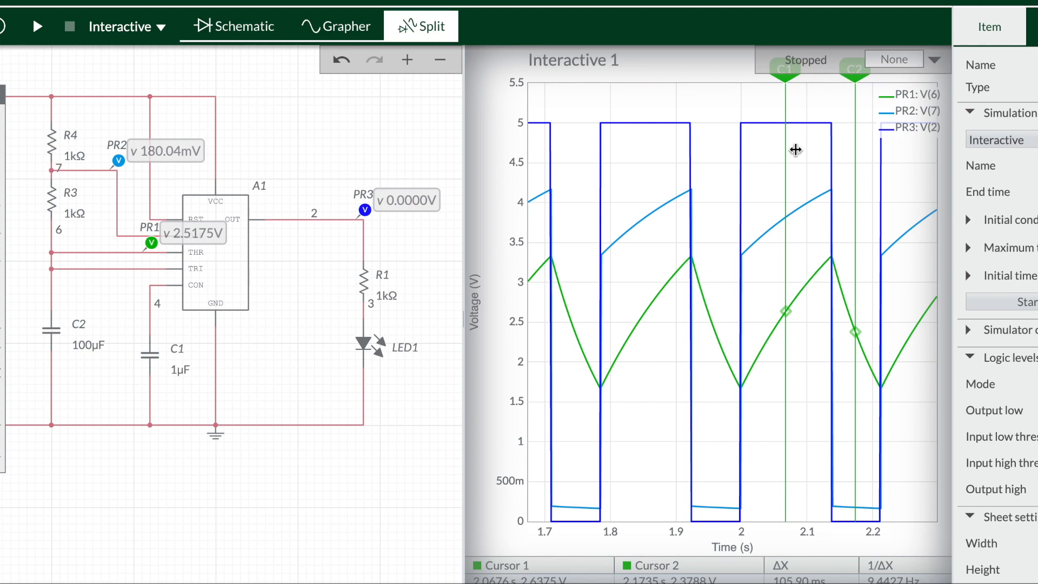
drag(785, 71, 601, 101)
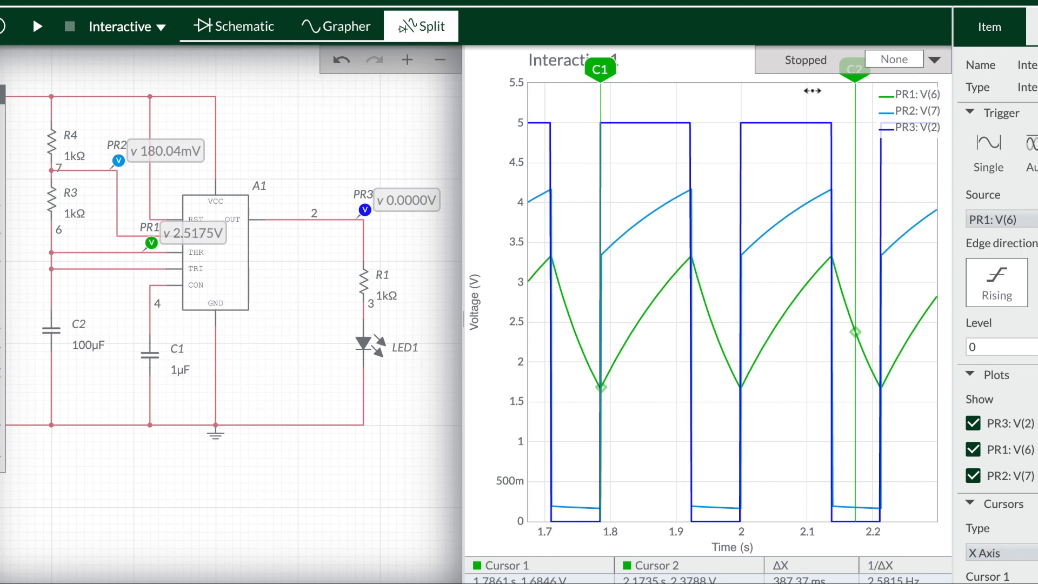
drag(854, 76, 691, 90)
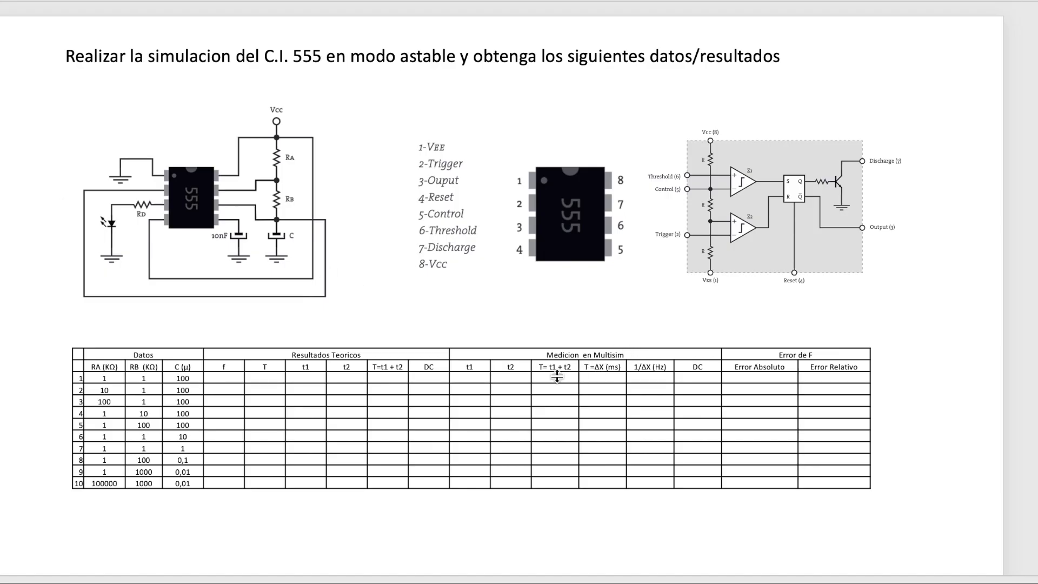
Step: In the presentation's astable results table, enter 135,13 as the Multisim t1 measurement in row 1
click(474, 379)
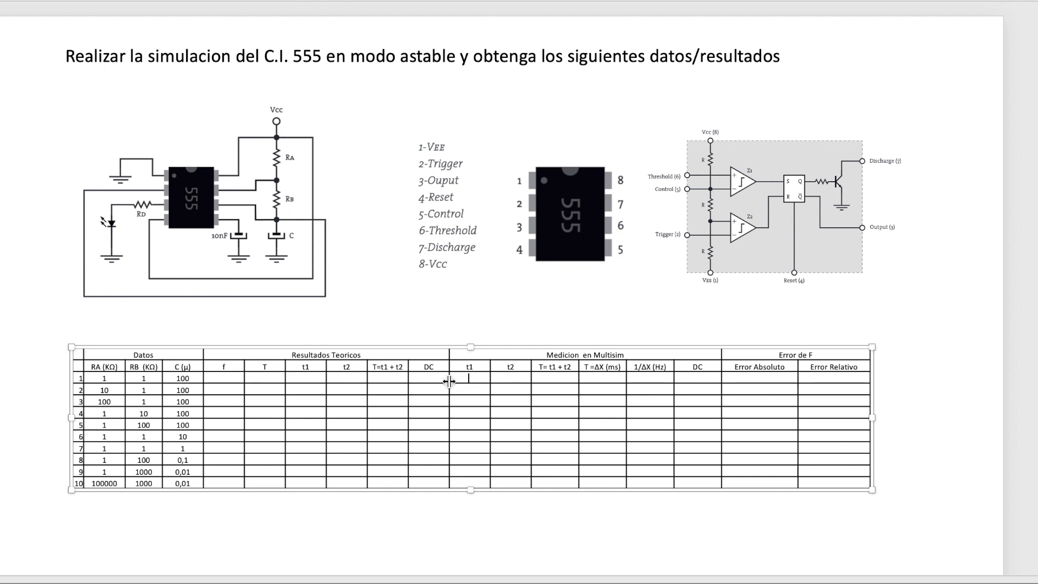
text(1)
text(13)
click(950, 328)
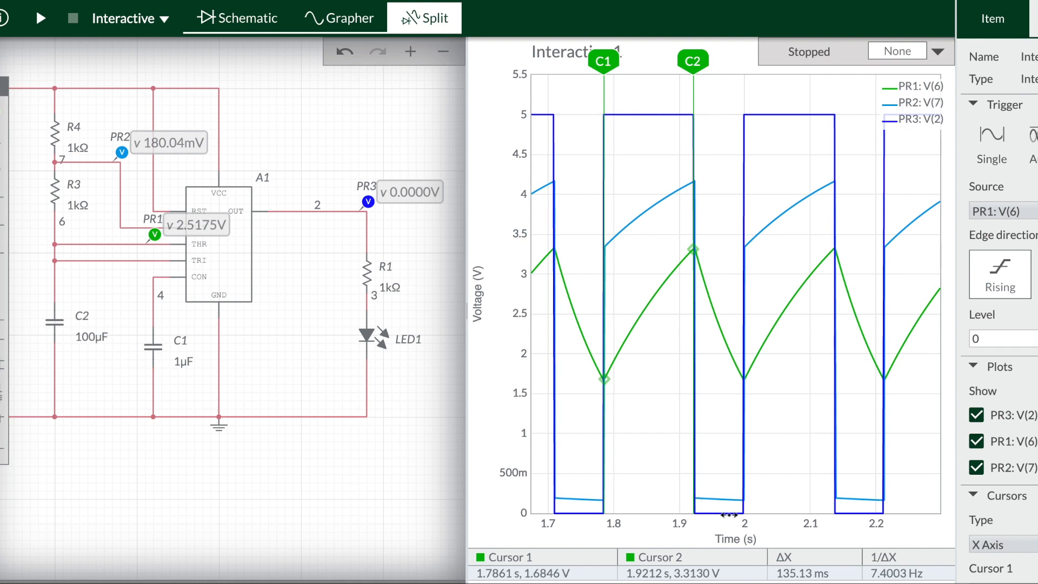
Step: Return to the Multisim graph and move cursors C1 and C2 to the start and end of the following low output interval
drag(693, 61, 744, 60)
drag(603, 60, 693, 61)
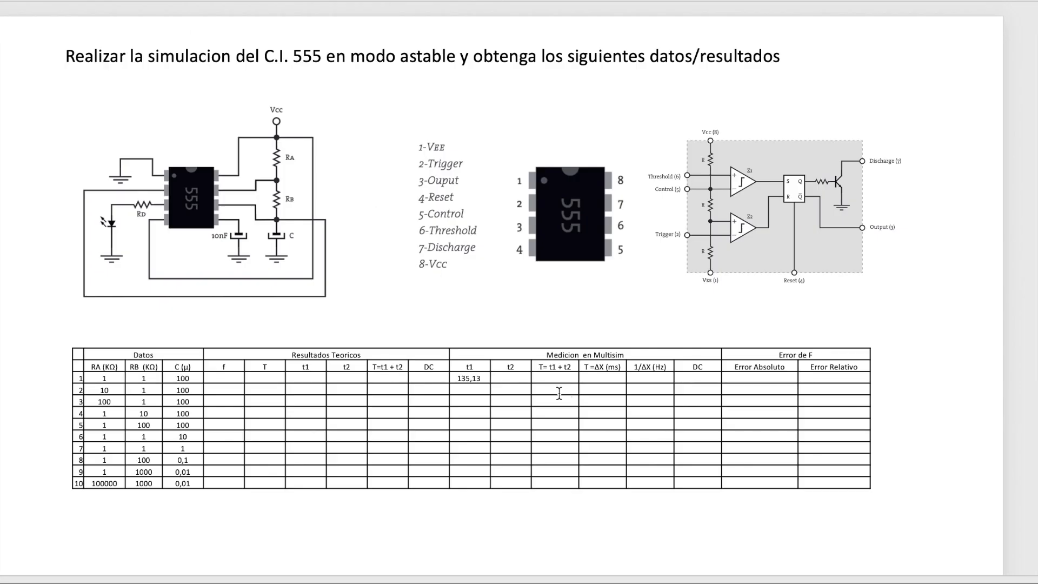
Step: Switch to the presentation's results table and enter the measured low time as the Multisim t2 value in row 1
click(510, 378)
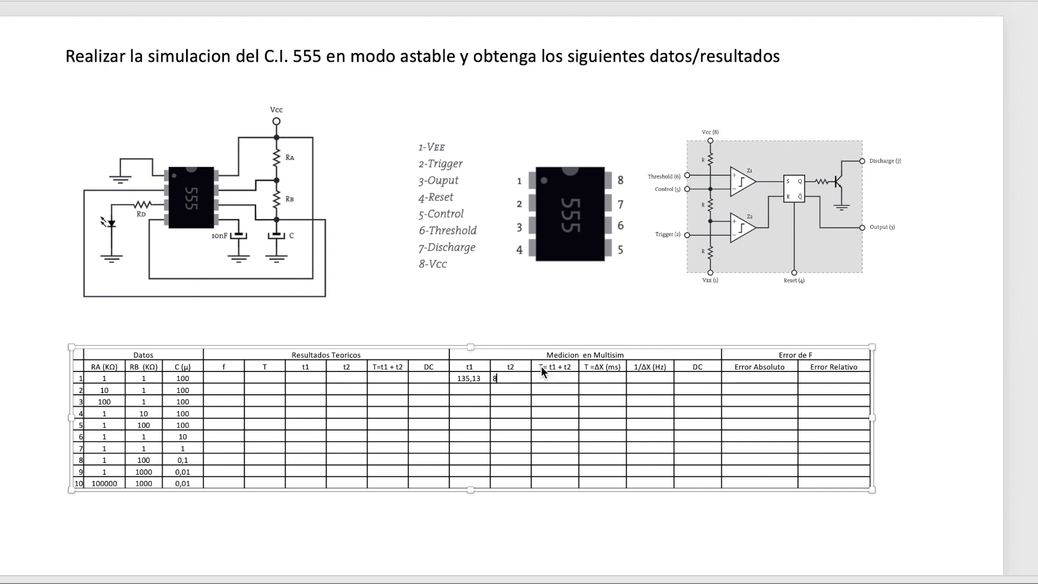